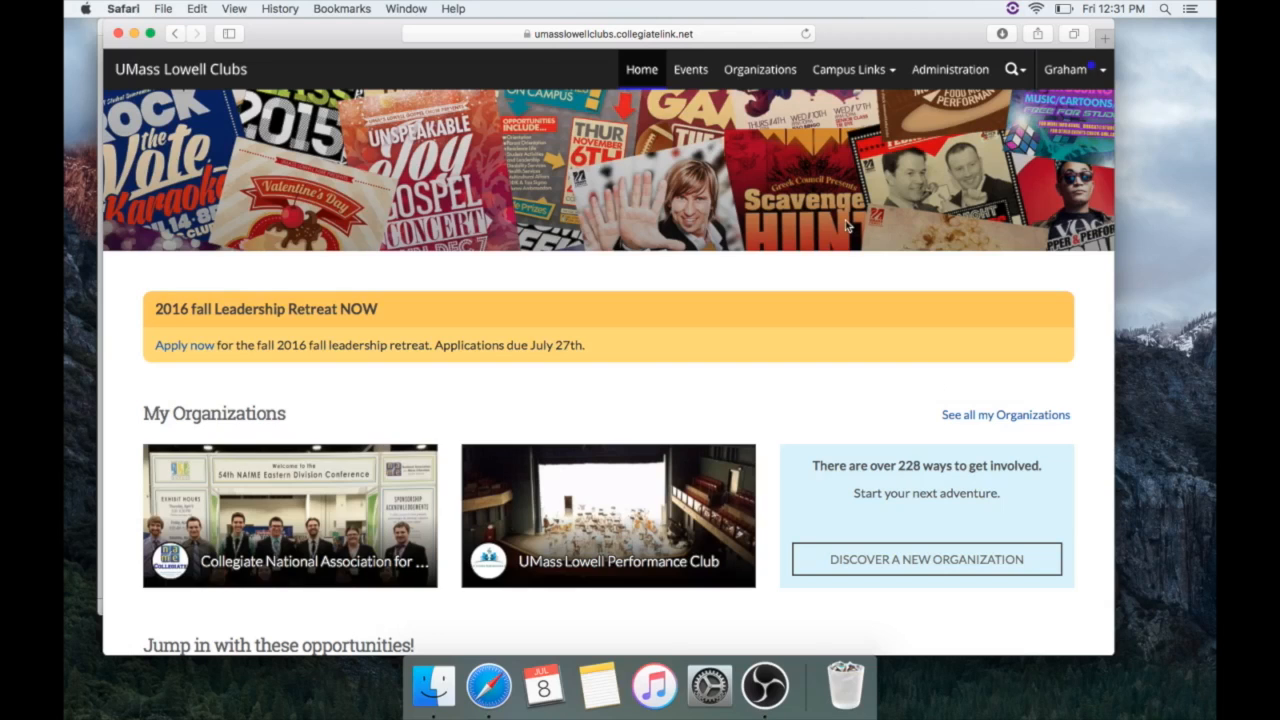
# Go to My Involvement and expand the Example Training Club membership
pyautogui.click(1066, 70)
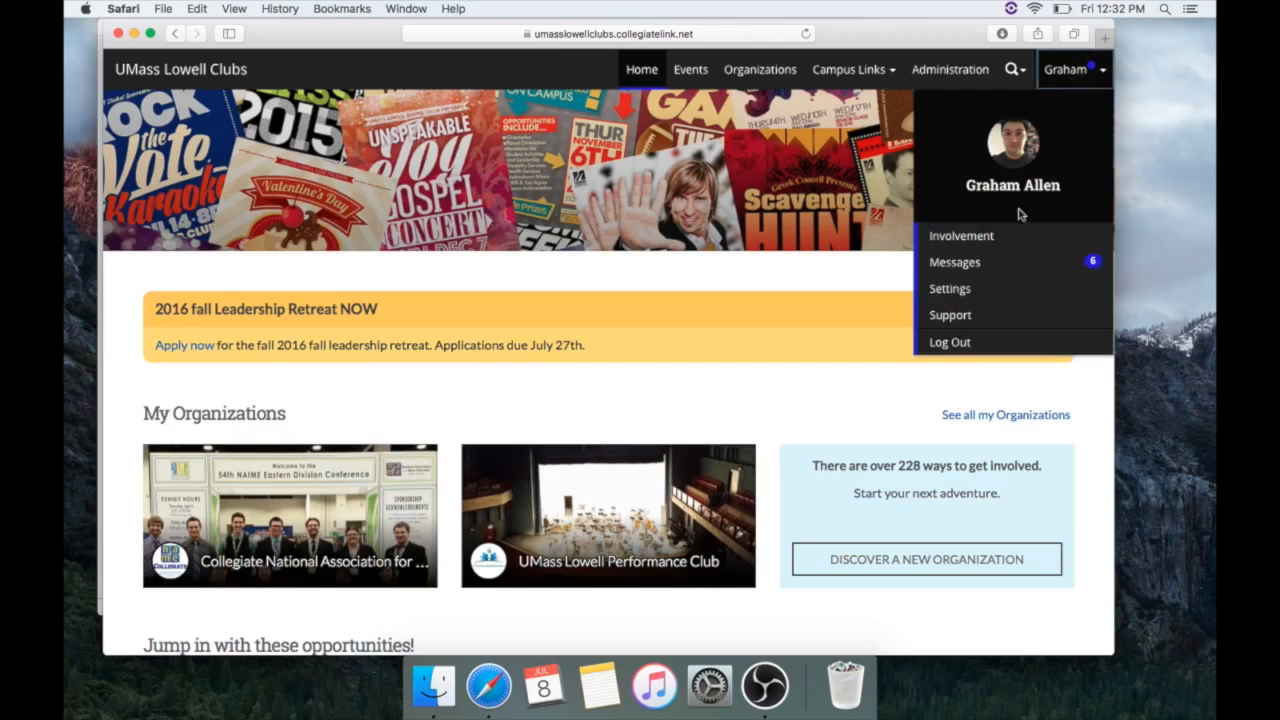
pyautogui.click(985, 242)
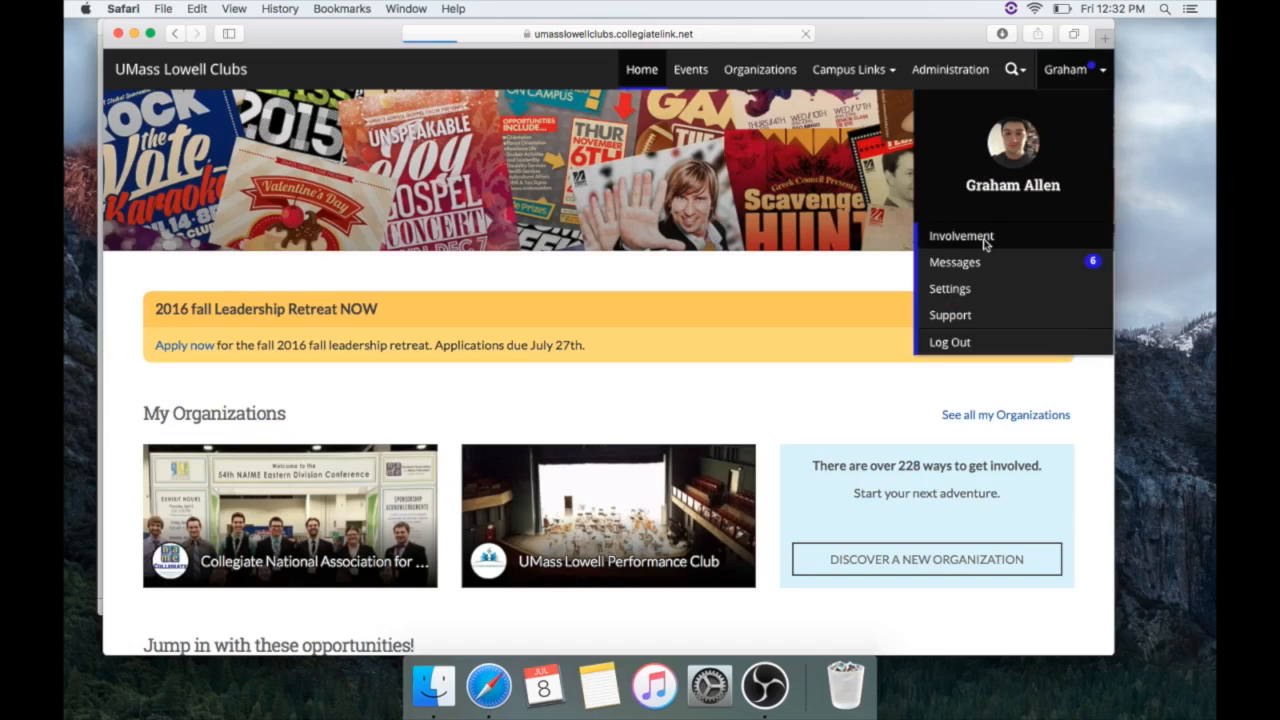
pyautogui.scroll(-2, 714, 349)
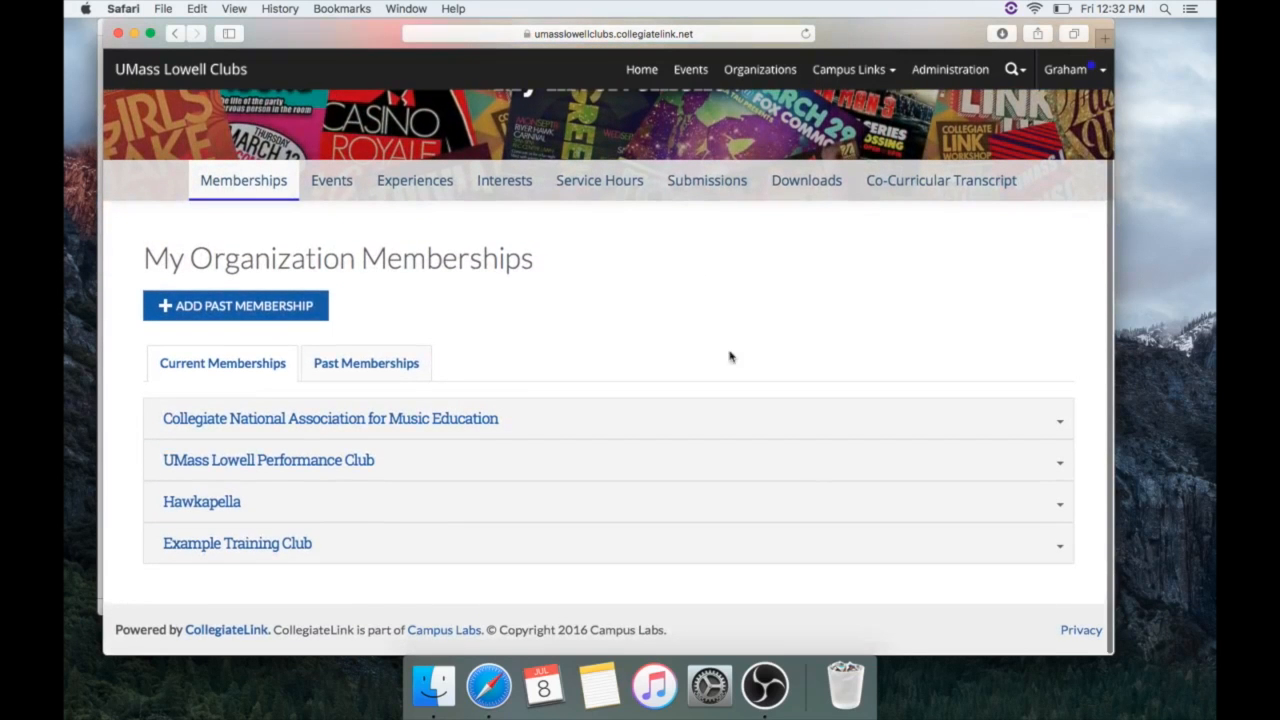
pyautogui.click(1061, 551)
pyautogui.scroll(-1, 1014, 480)
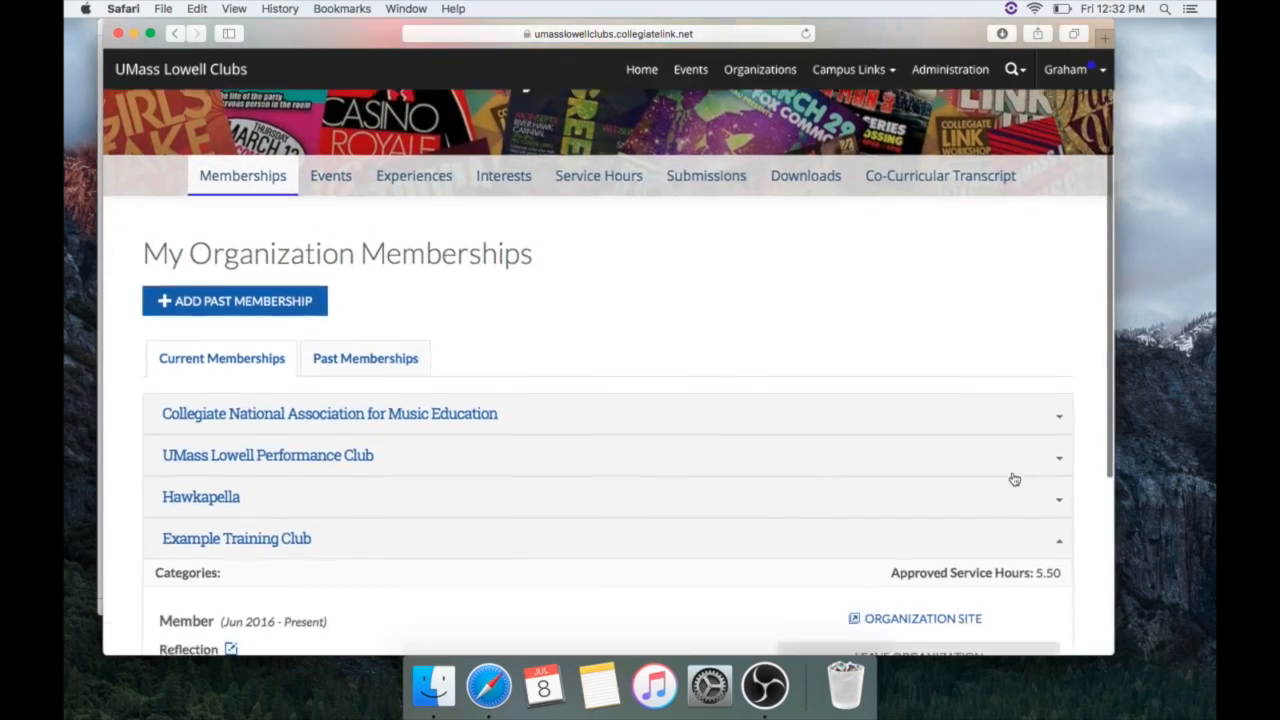
pyautogui.scroll(-3, 1014, 480)
# Open the club's organization site and its Events page, which lists no upcoming events
pyautogui.click(897, 423)
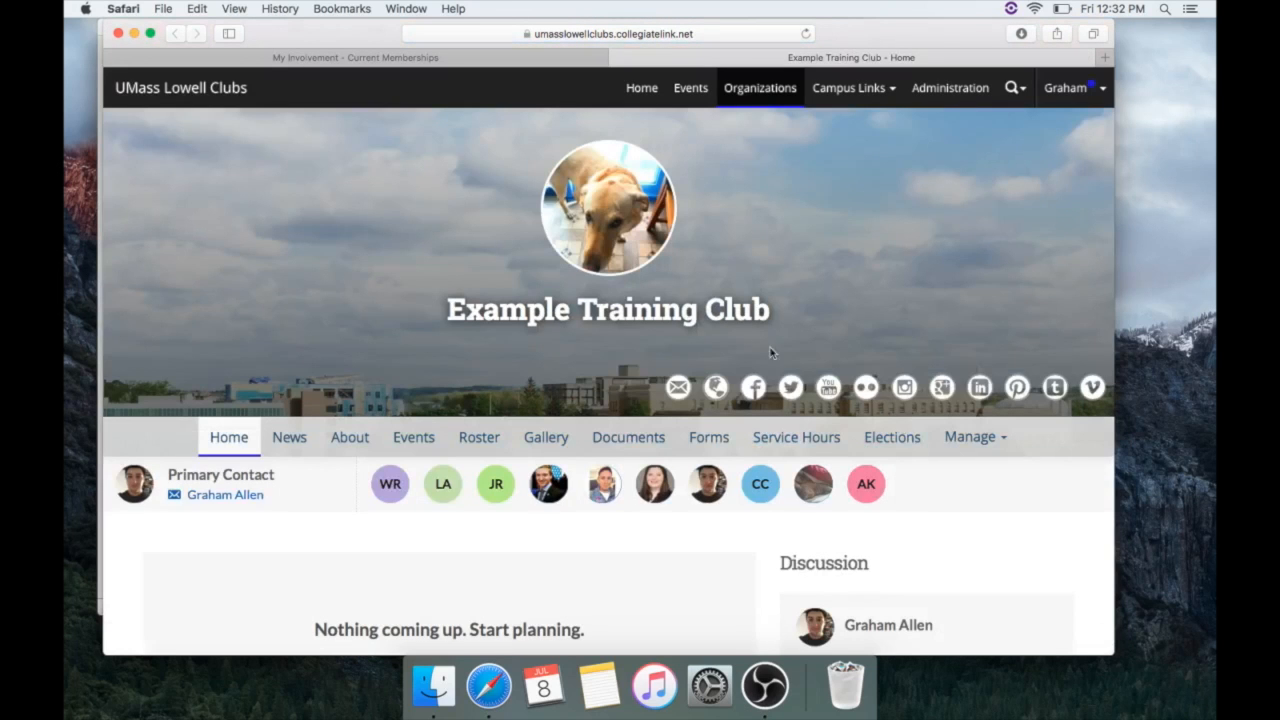
pyautogui.scroll(-2, 765, 345)
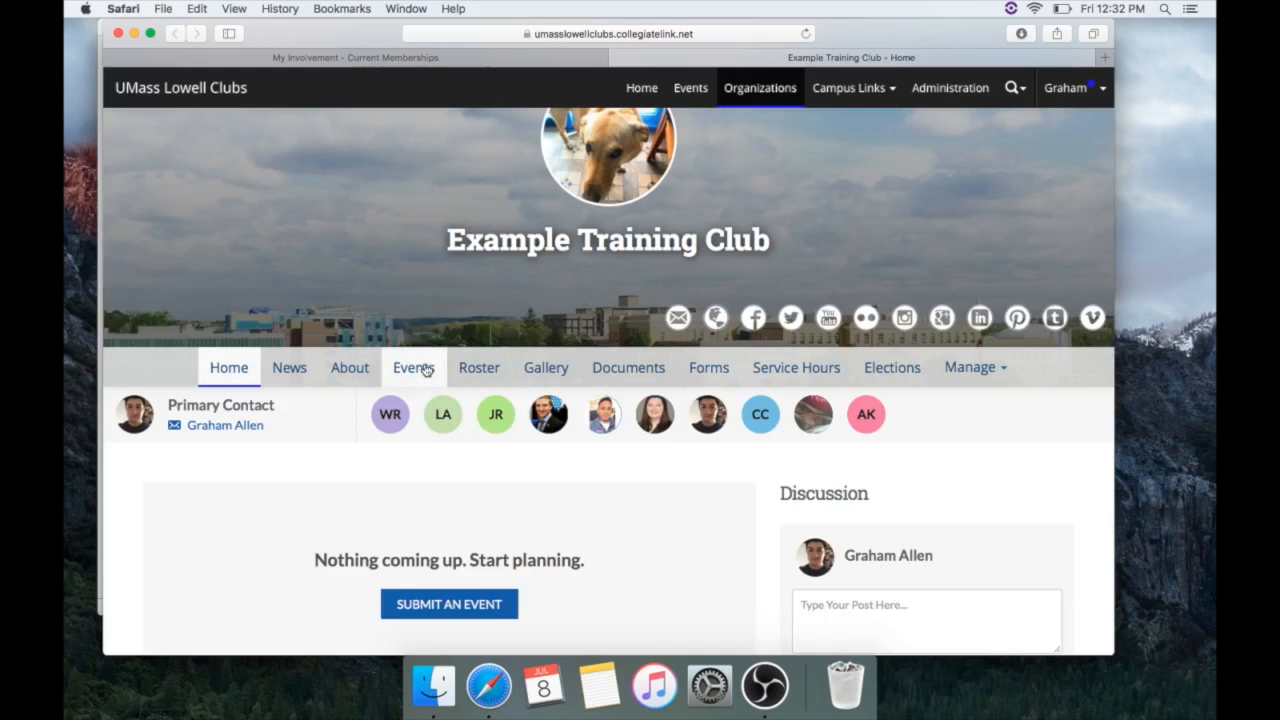
pyautogui.scroll(-3, 491, 549)
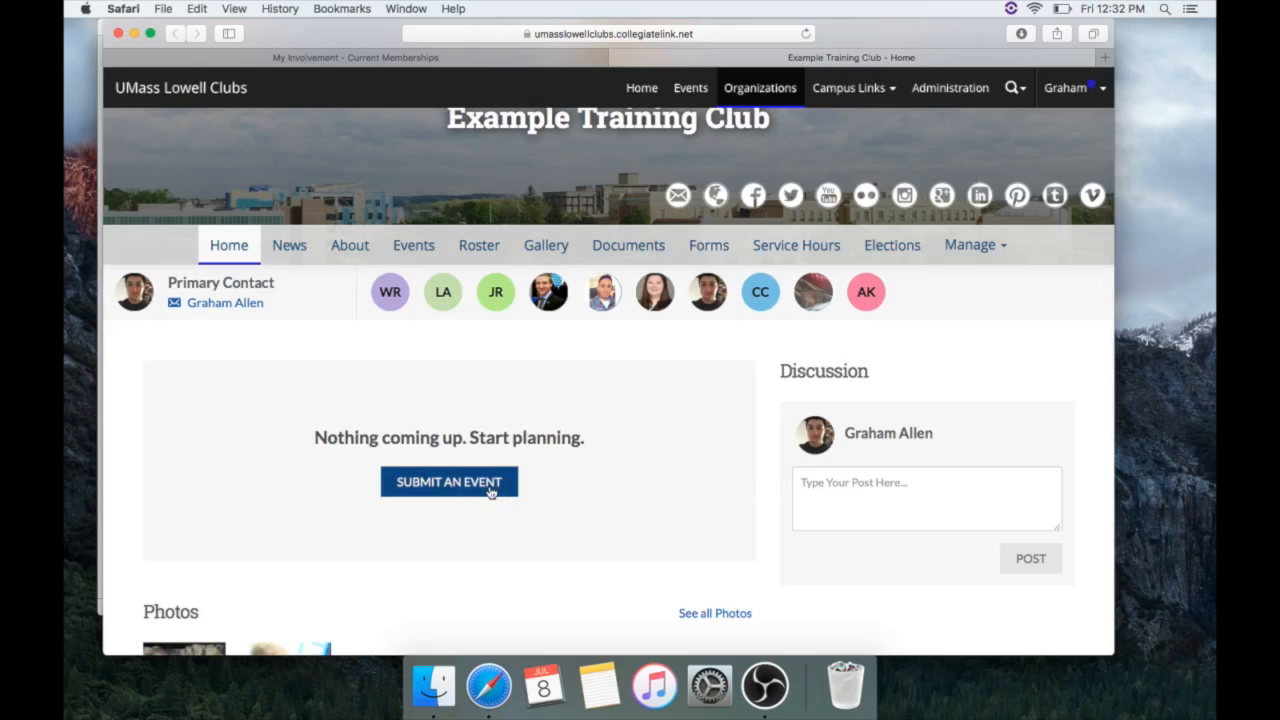
pyautogui.click(420, 243)
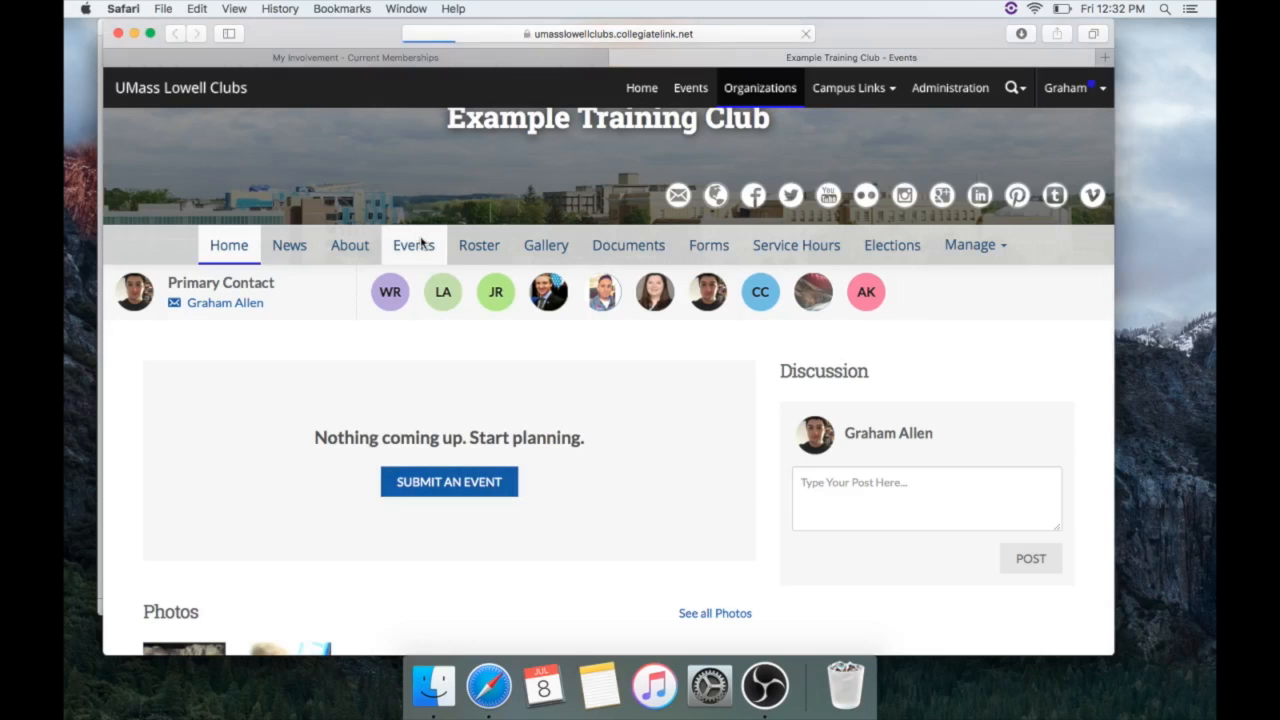
pyautogui.scroll(-2, 485, 375)
pyautogui.scroll(-1, 487, 375)
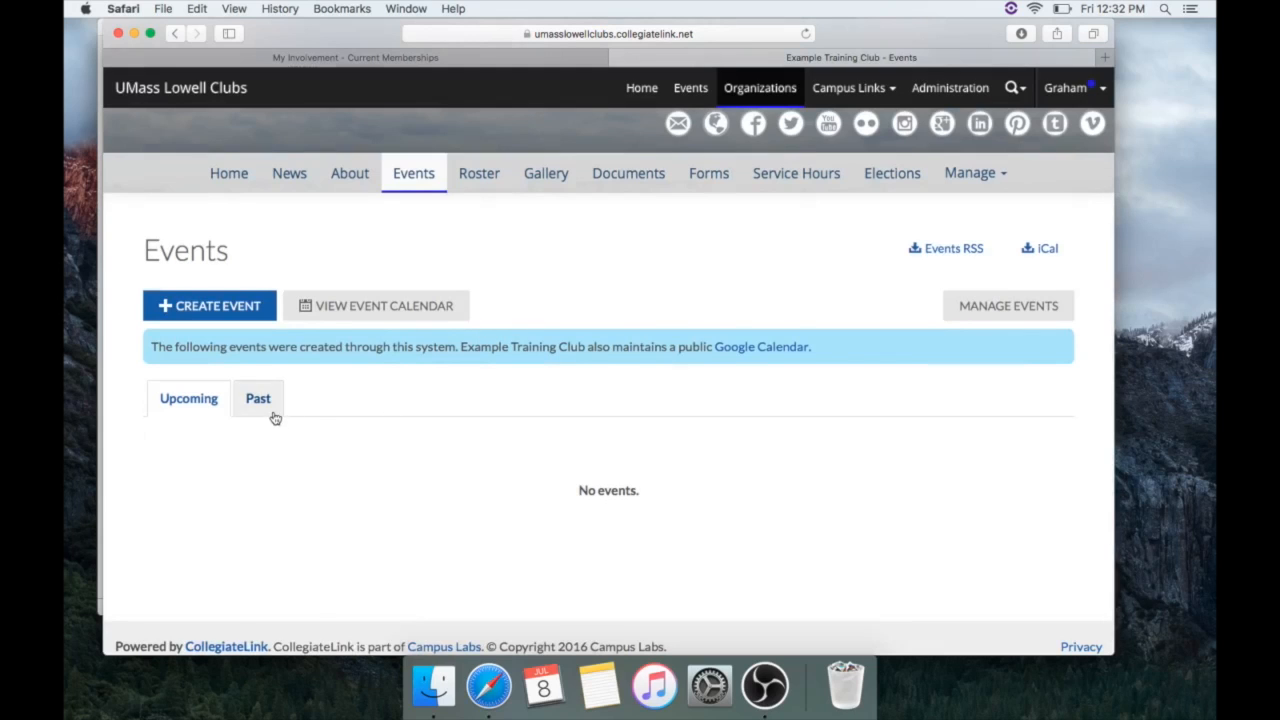
pyautogui.click(243, 316)
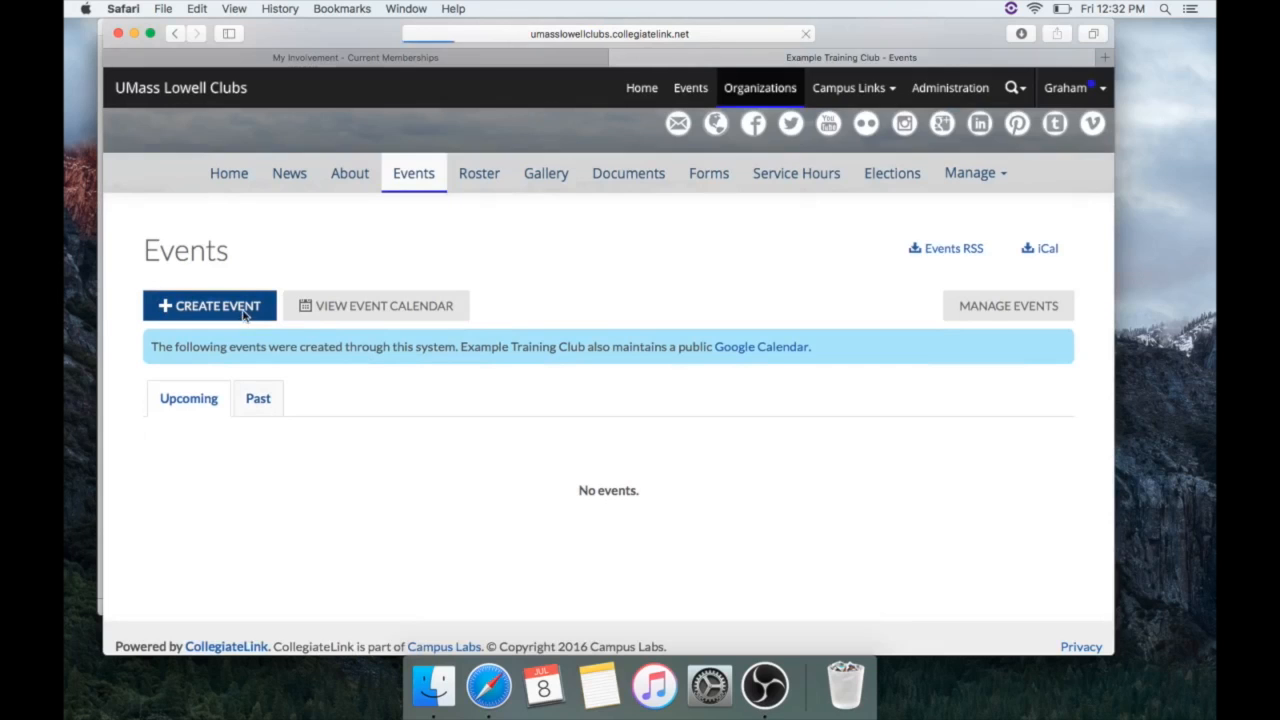
# Title the new event 'Example Meetings'
pyautogui.click(402, 460)
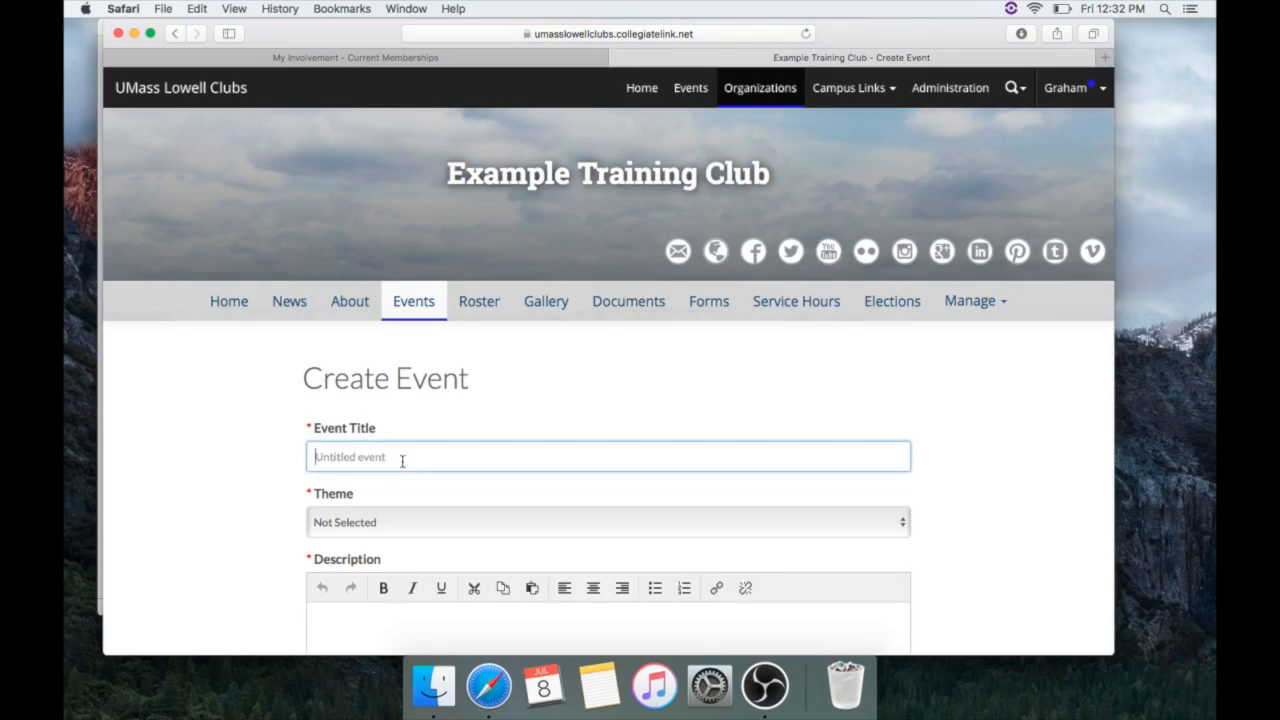
pyautogui.write('Example Meetings')
pyautogui.scroll(-3, 394, 457)
# Set the event theme to Social and write a short description about an example experience
pyautogui.click(410, 315)
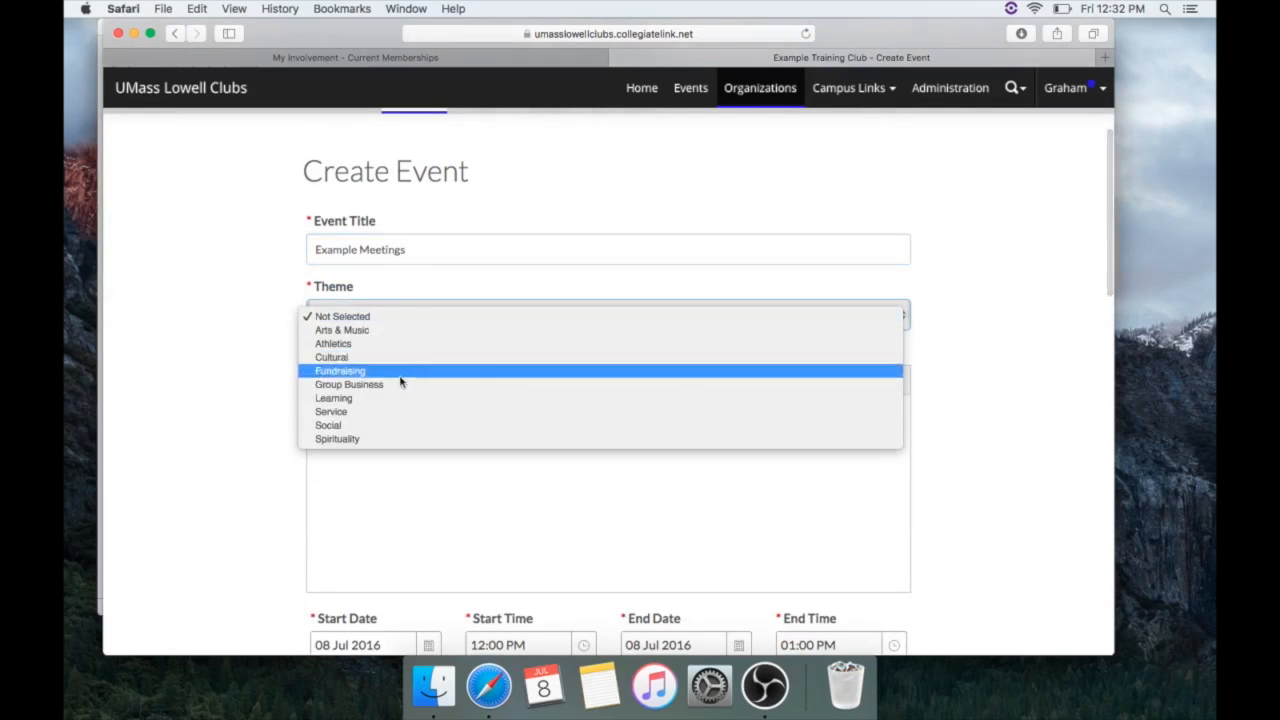
pyautogui.click(396, 426)
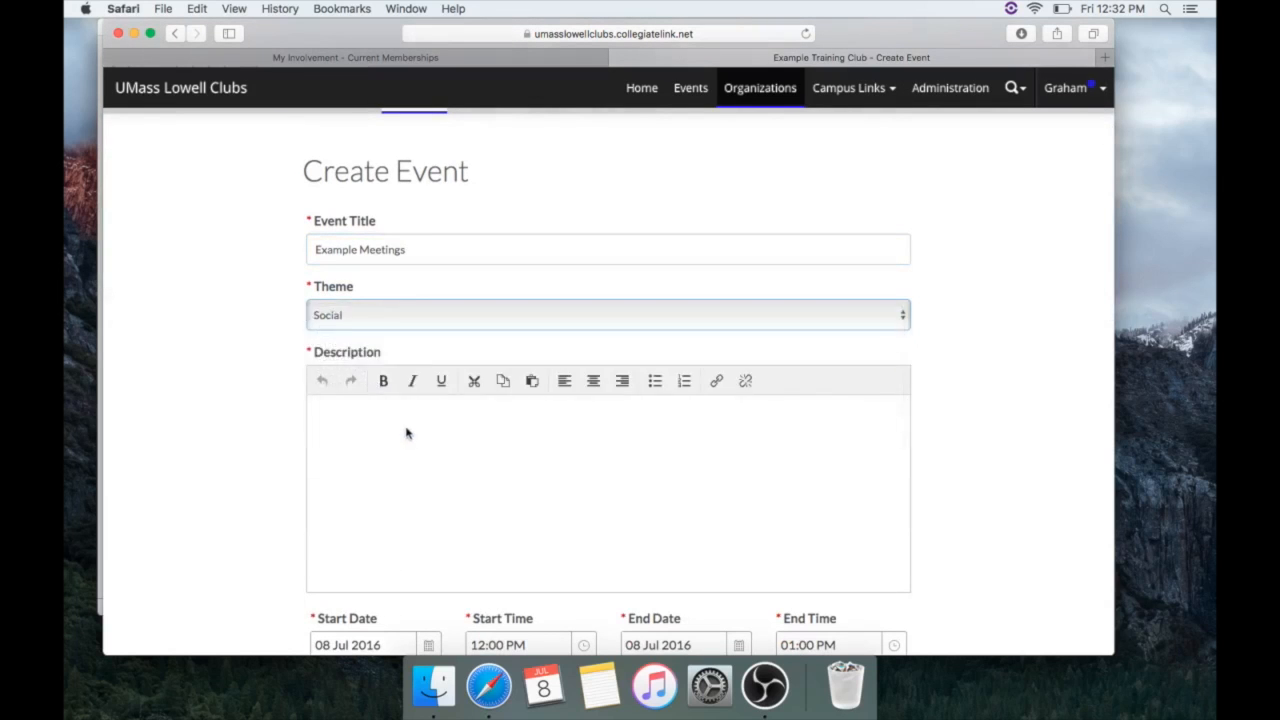
pyautogui.click(425, 437)
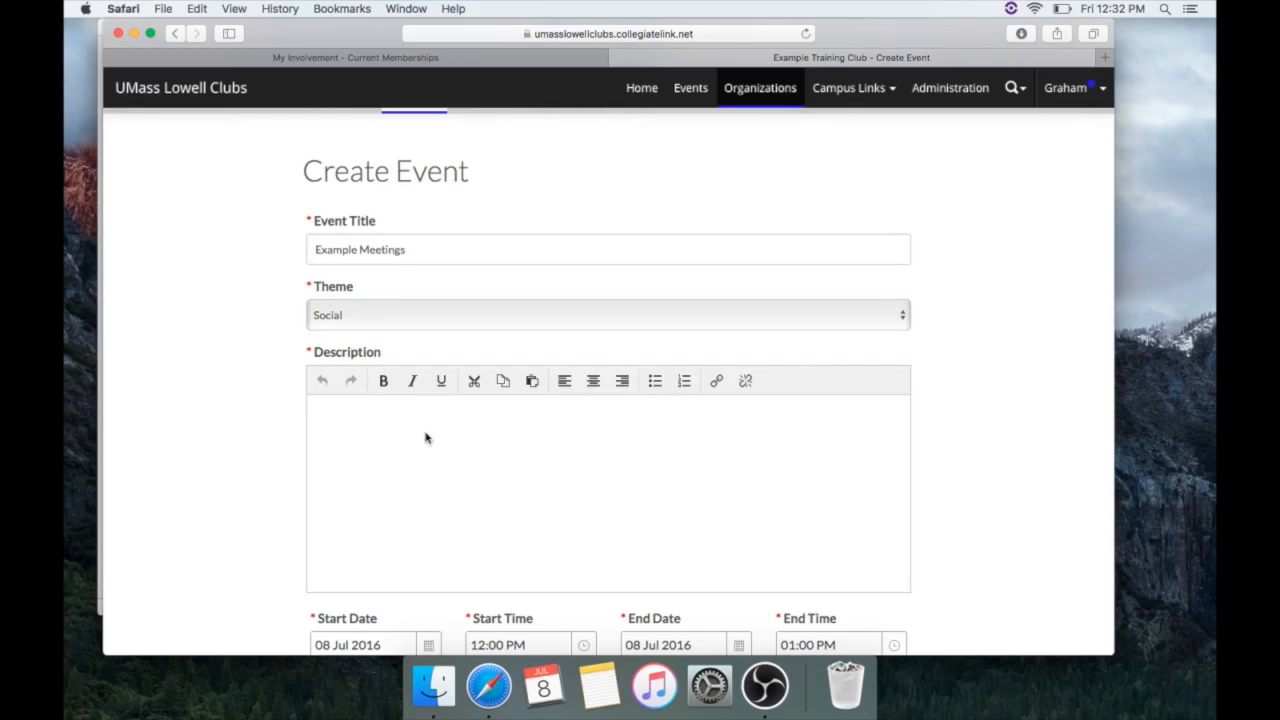
pyautogui.write('Wh')
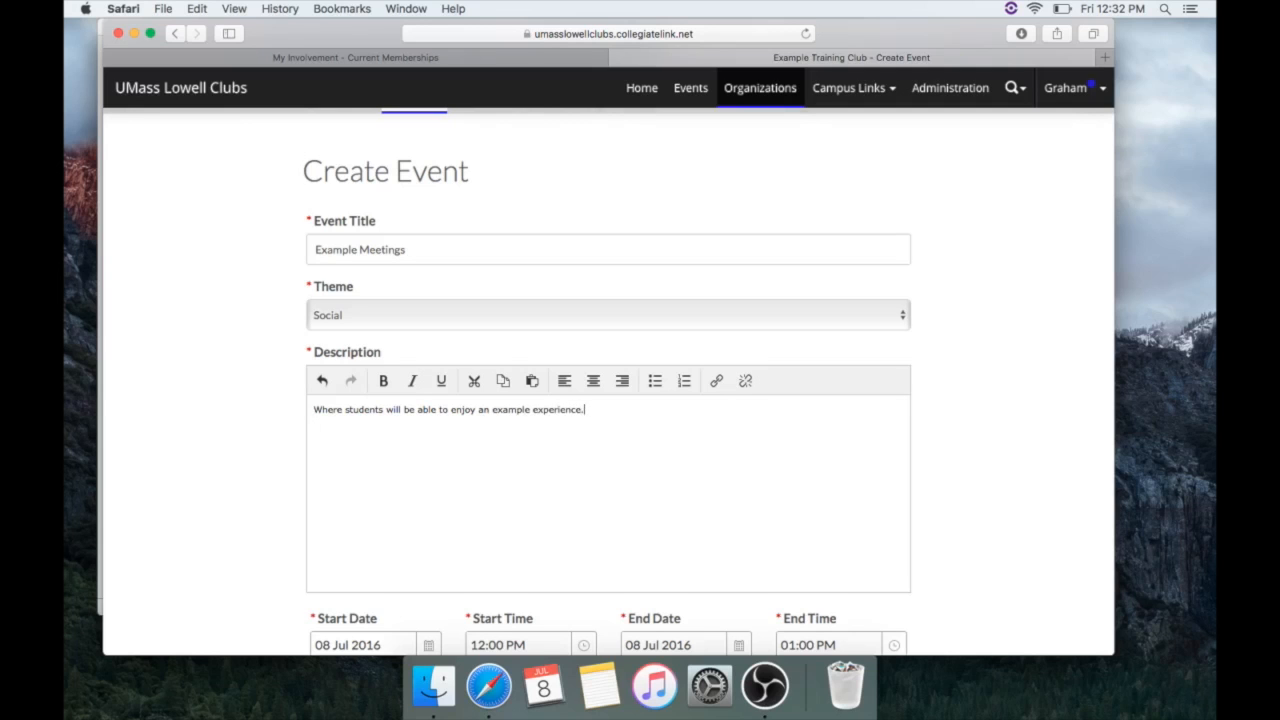
pyautogui.scroll(-5, 424, 424)
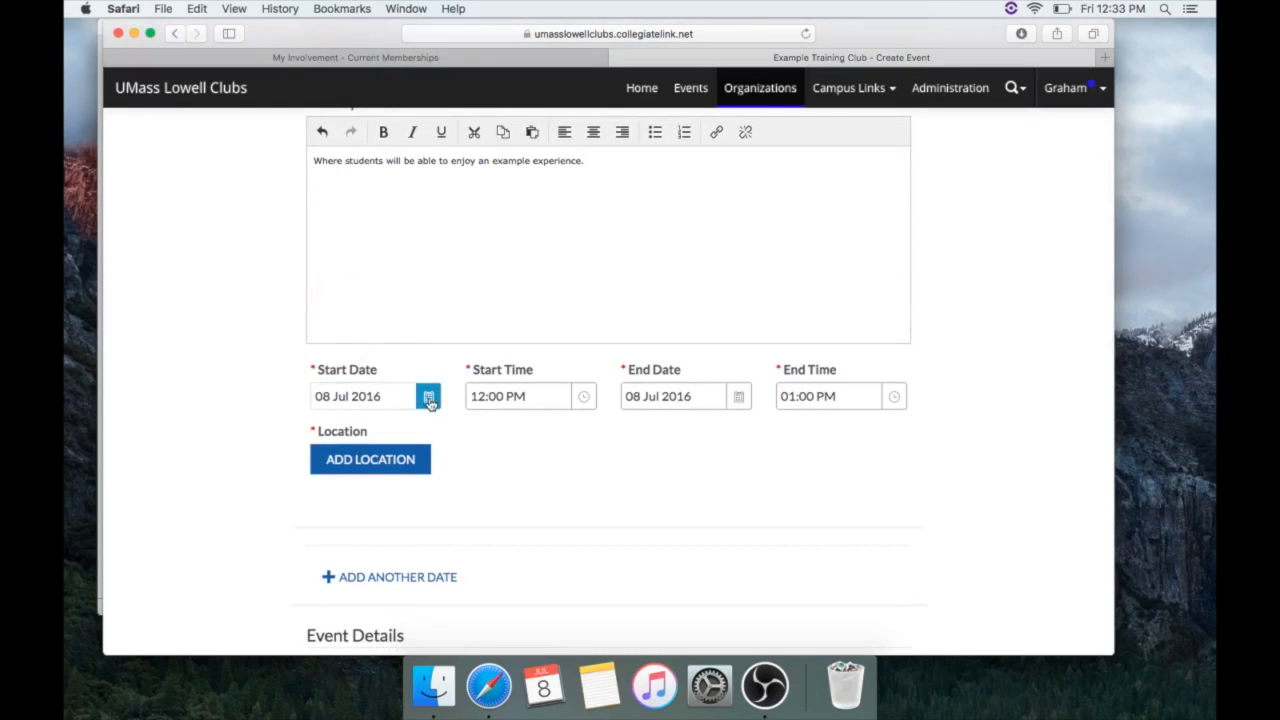
# Set the event's start date to 5 September 2016
pyautogui.click(428, 398)
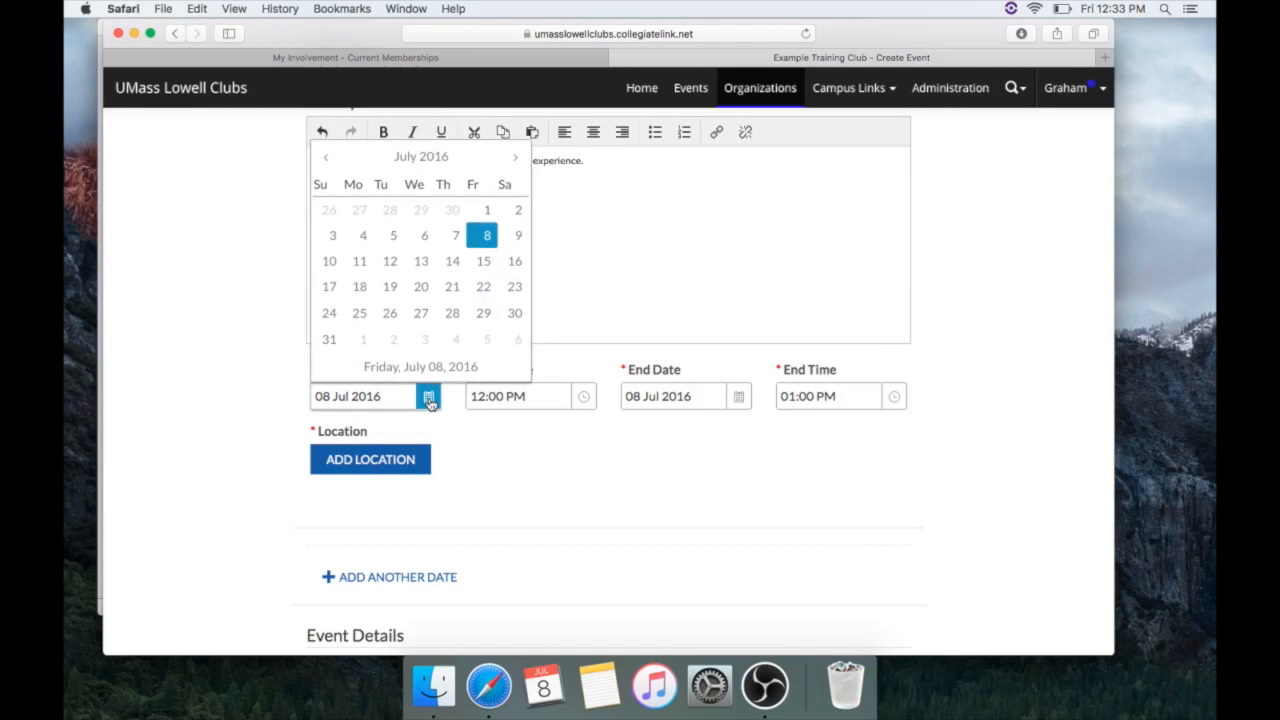
pyautogui.click(514, 158)
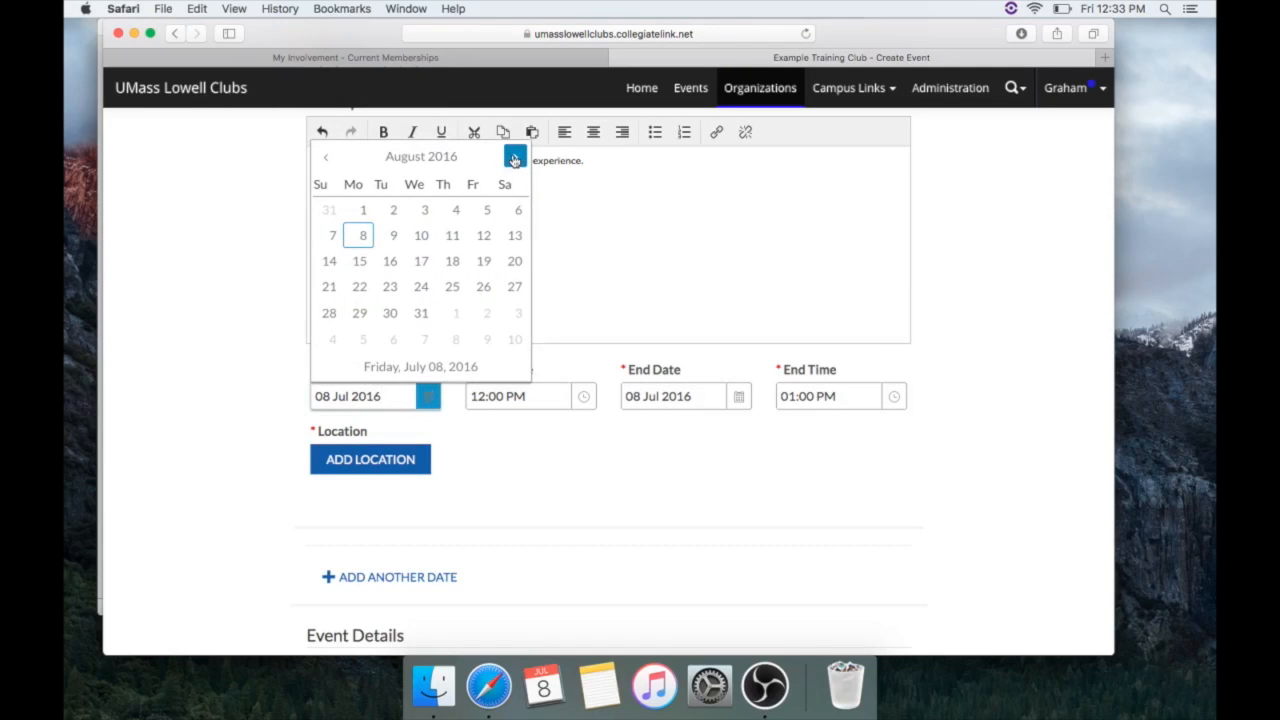
pyautogui.click(514, 158)
pyautogui.click(366, 240)
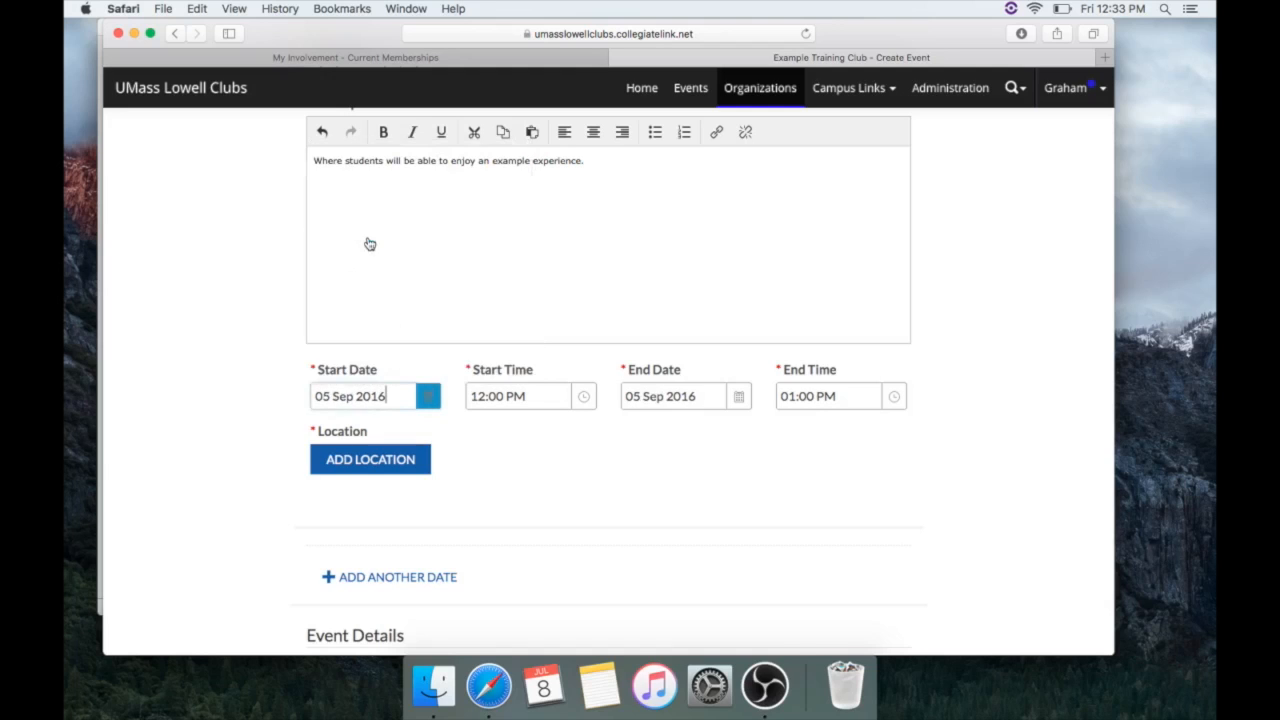
# Set the meeting to run from 05:00 PM to 06:15 PM
pyautogui.click(589, 401)
pyautogui.scroll(-5, 532, 510)
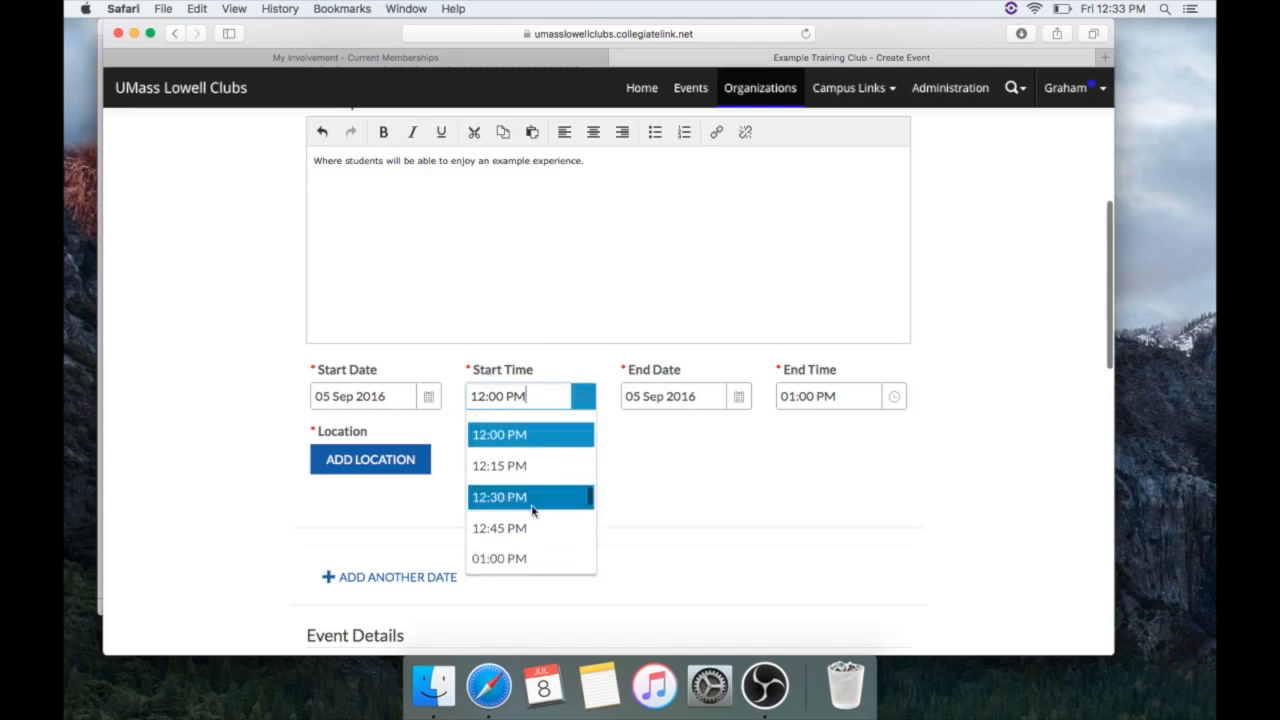
pyautogui.scroll(-6, 532, 510)
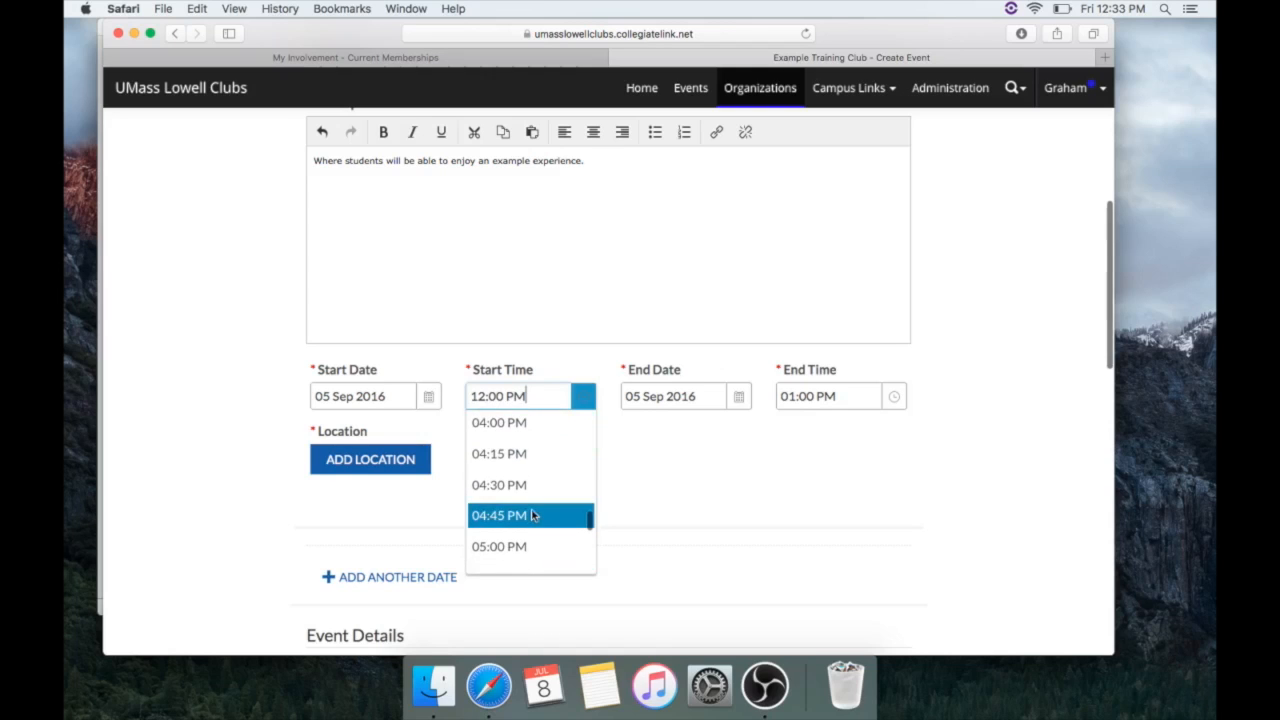
pyautogui.click(523, 481)
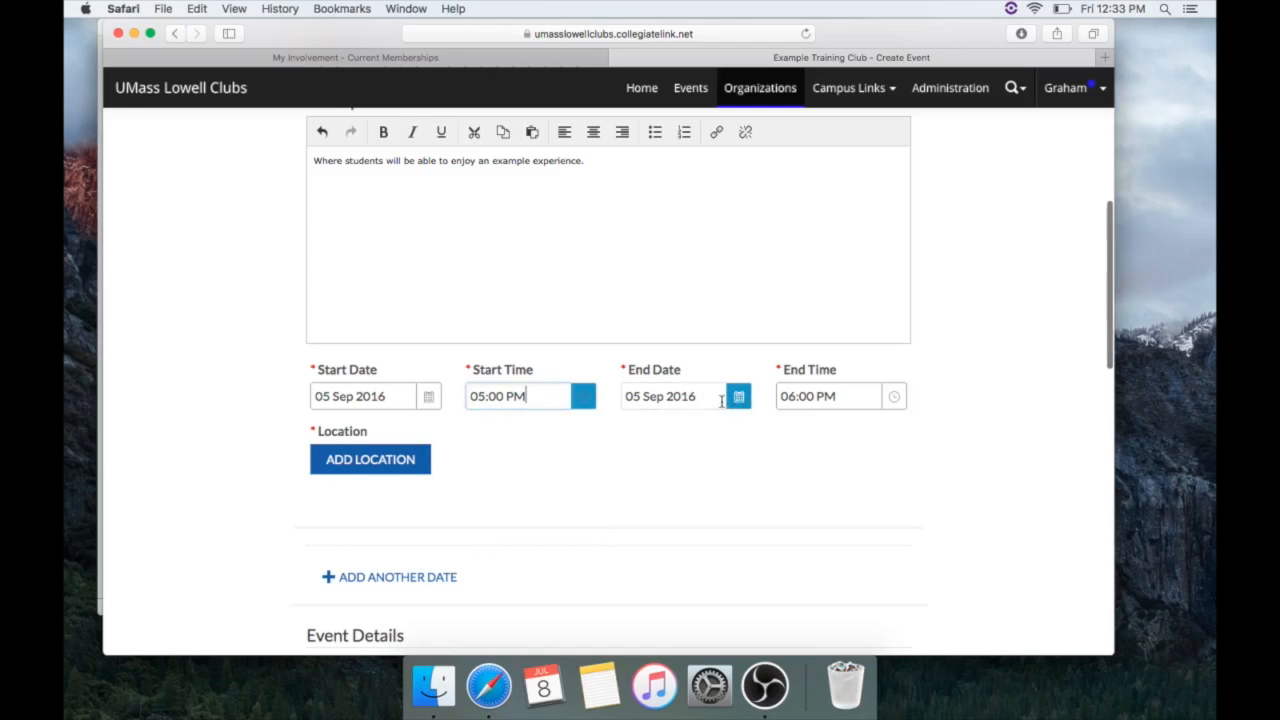
pyautogui.click(897, 401)
pyautogui.scroll(-2, 849, 509)
pyautogui.click(840, 519)
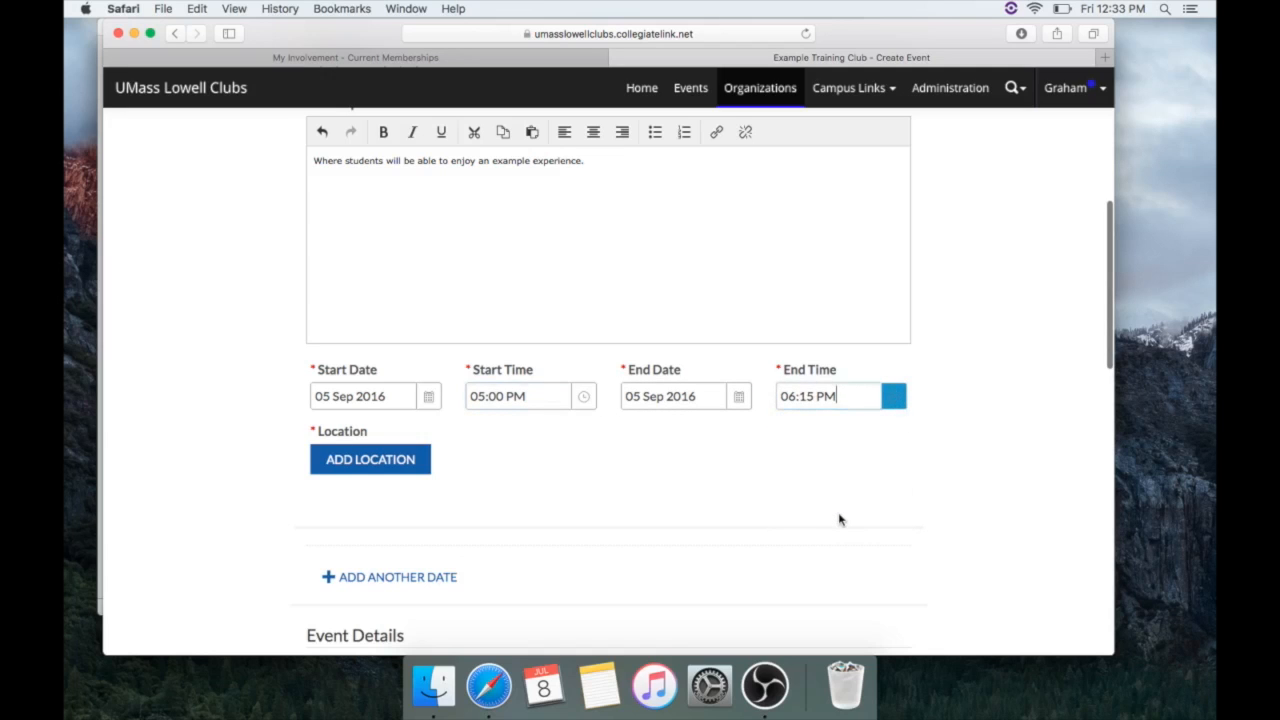
pyautogui.click(422, 460)
# Choose University Crossing 153 as the location and accept the suggested 220 Pawtucket Street address
pyautogui.click(512, 323)
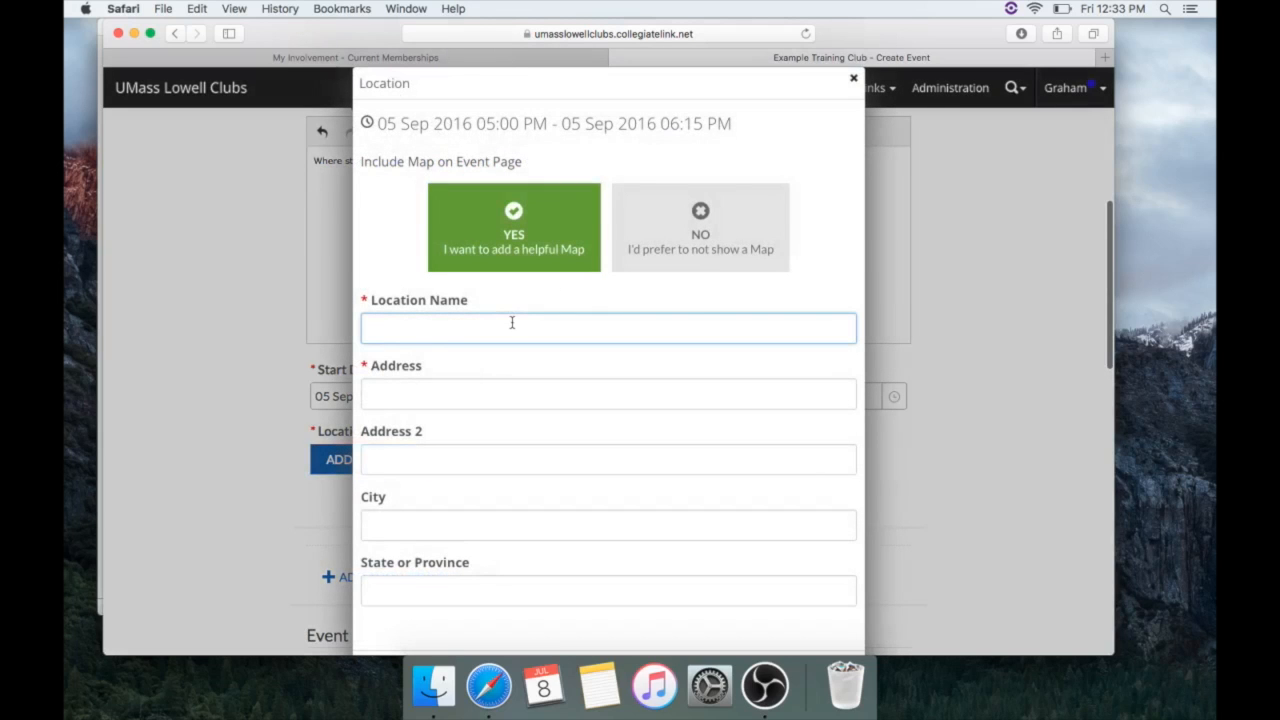
pyautogui.write('UCrossing')
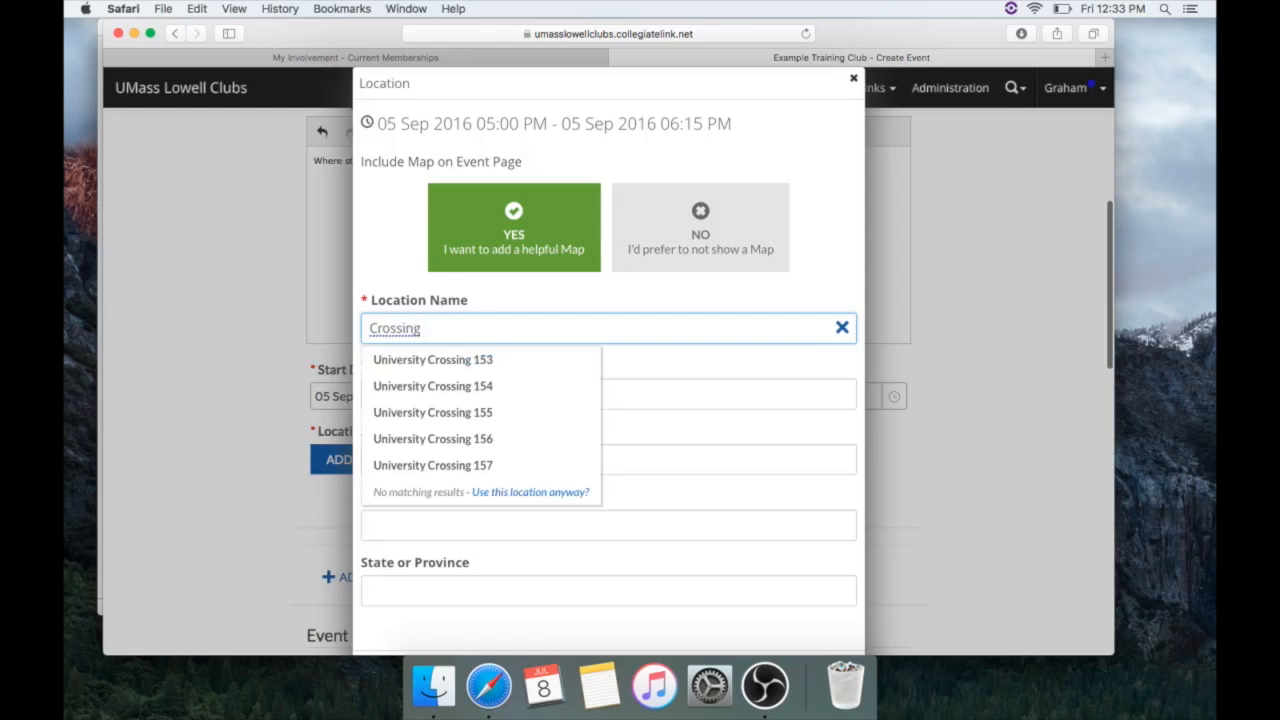
pyautogui.click(470, 360)
pyautogui.click(494, 392)
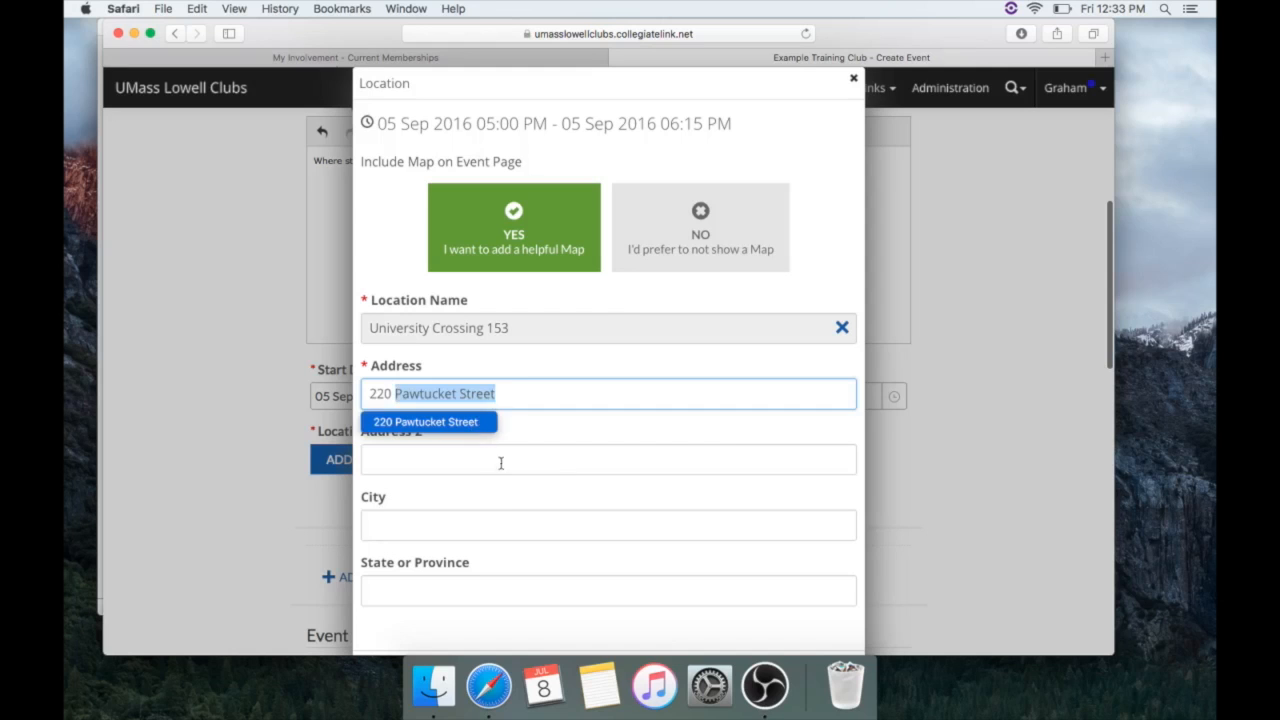
pyautogui.press('Return')
# Fill in city Lowell and state MA, then save the location
pyautogui.click(501, 523)
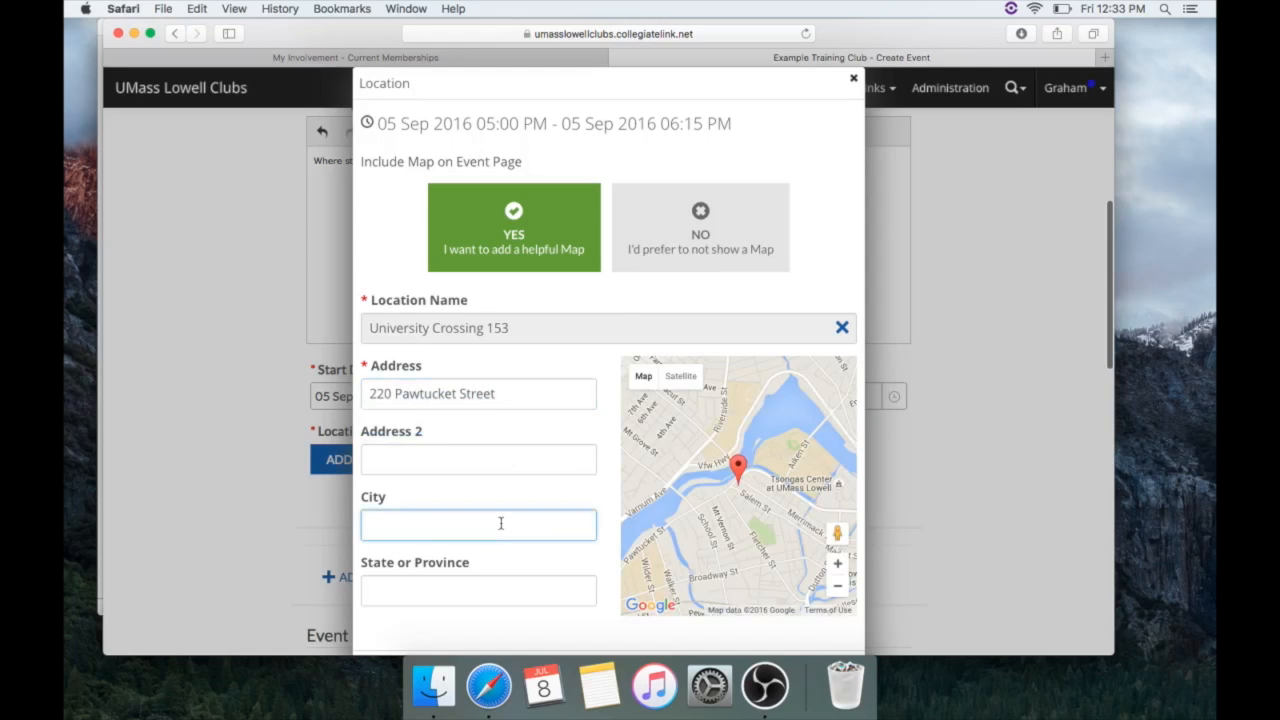
pyautogui.write('Lowell')
pyautogui.press('Tab')
pyautogui.write('MA')
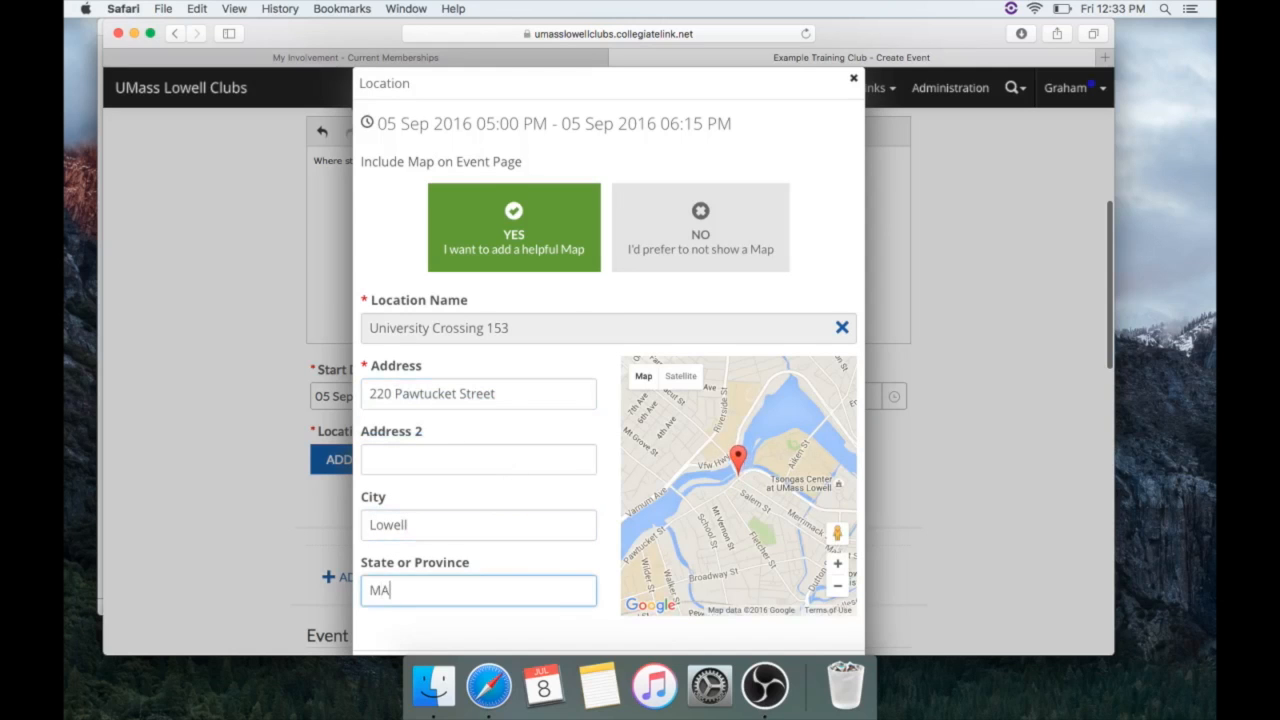
pyautogui.scroll(-3, 634, 541)
pyautogui.click(736, 551)
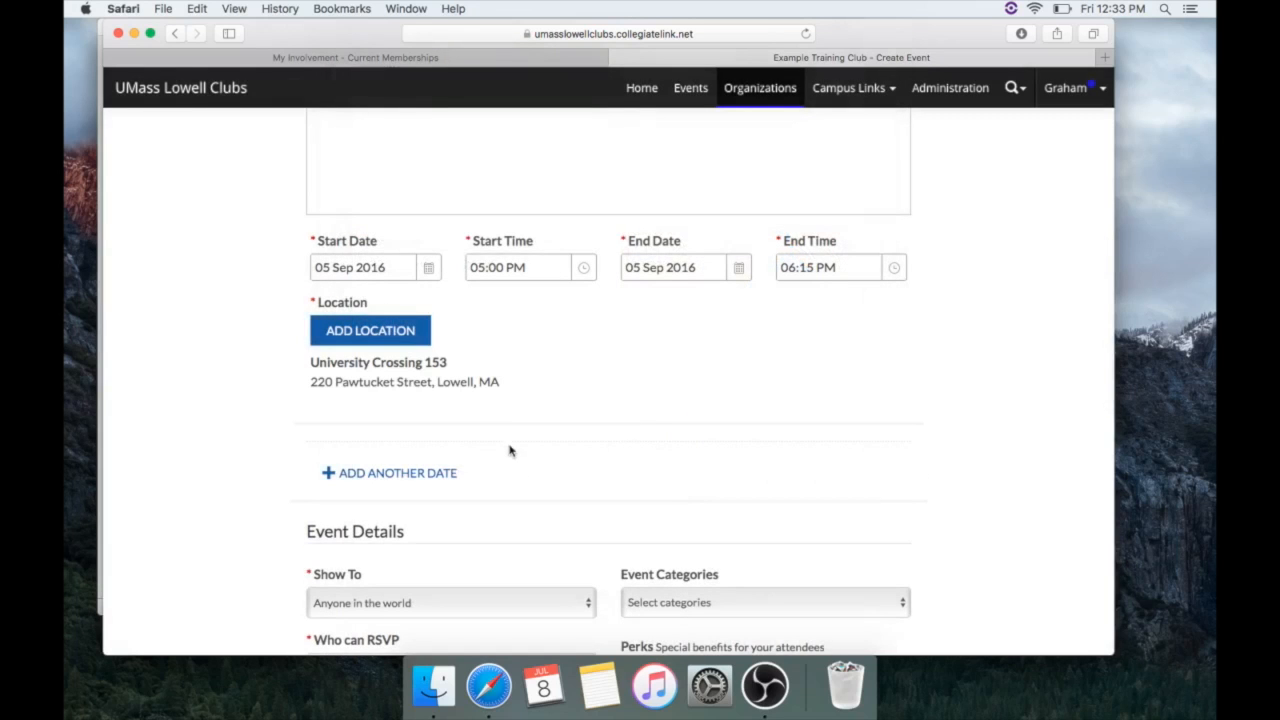
# Add a second meeting date on 19 Sep 2016 ending at 06:15 PM
pyautogui.click(436, 473)
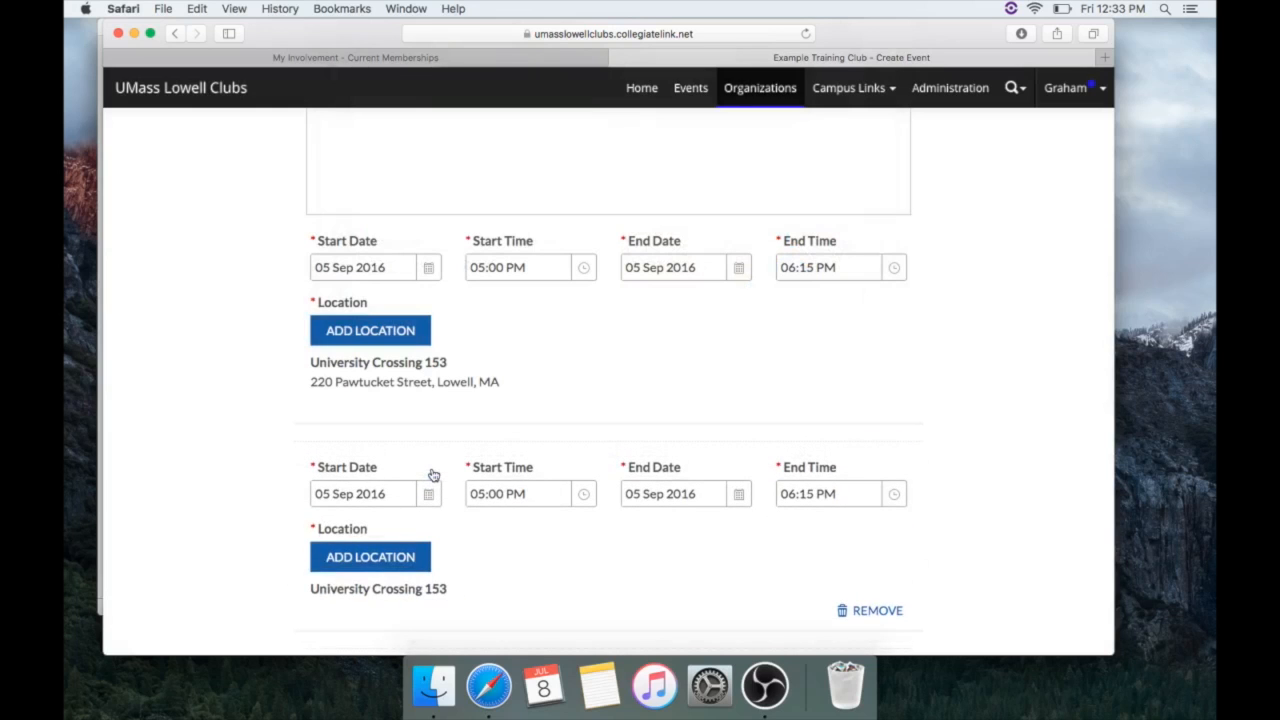
pyautogui.click(430, 494)
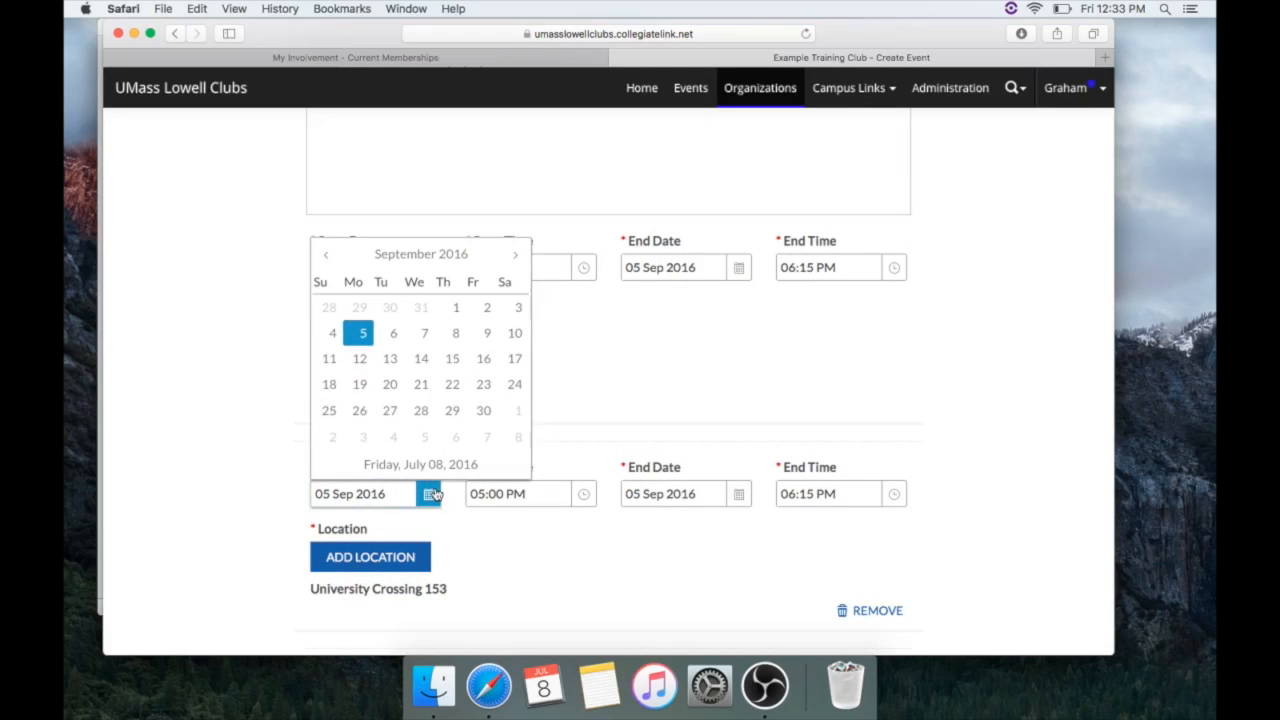
pyautogui.click(361, 385)
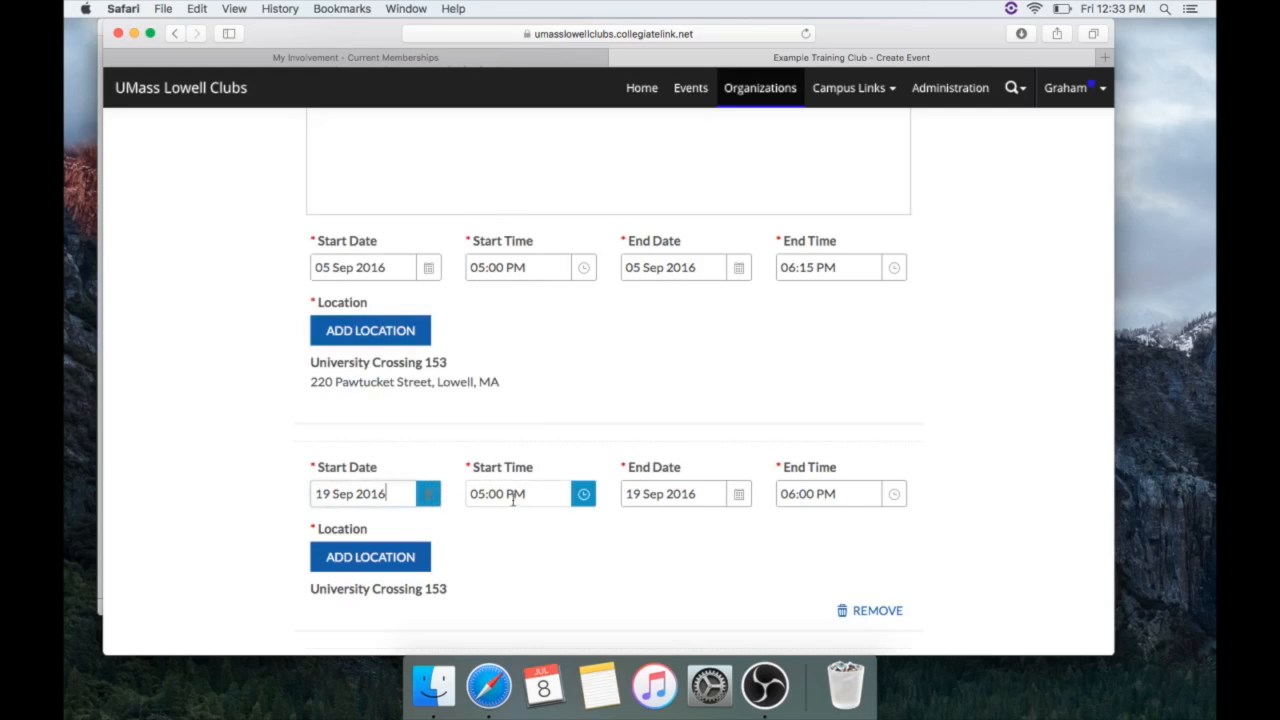
pyautogui.click(894, 494)
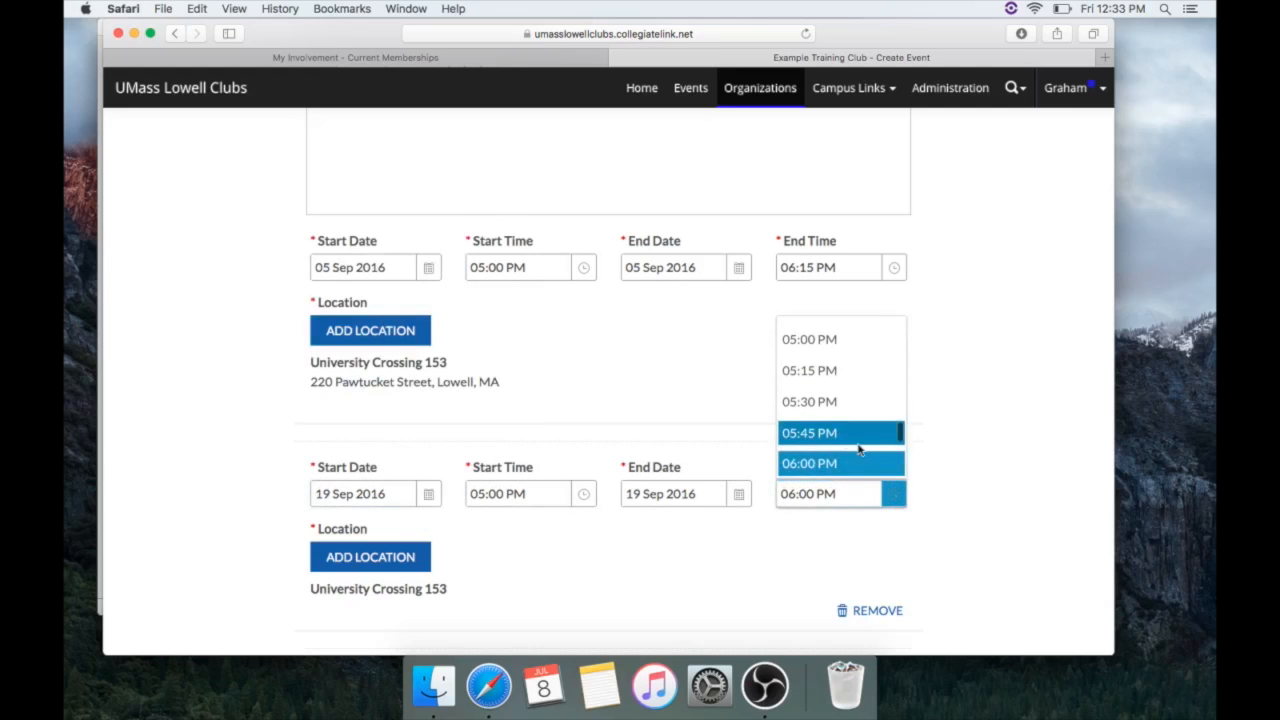
pyautogui.scroll(-2, 857, 440)
pyautogui.click(835, 371)
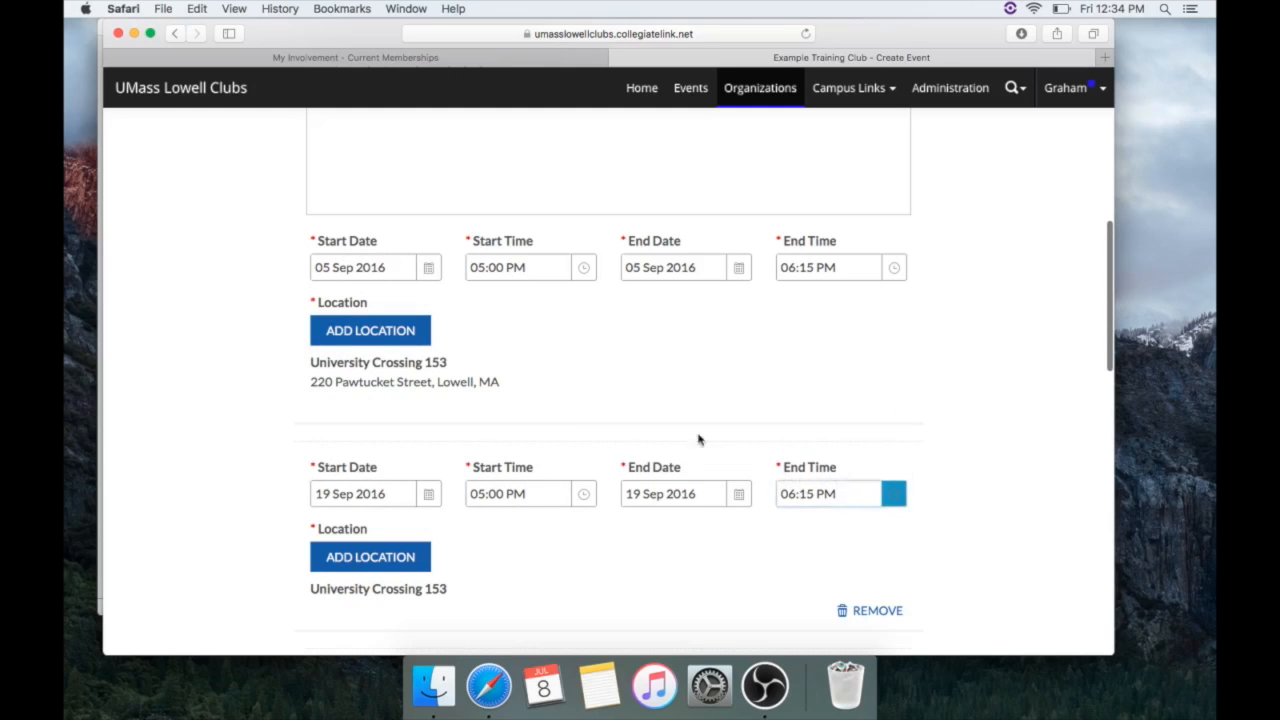
pyautogui.scroll(-2, 686, 446)
# Add a third meeting date on 03 Oct 2016
pyautogui.click(396, 577)
pyautogui.scroll(-2, 430, 530)
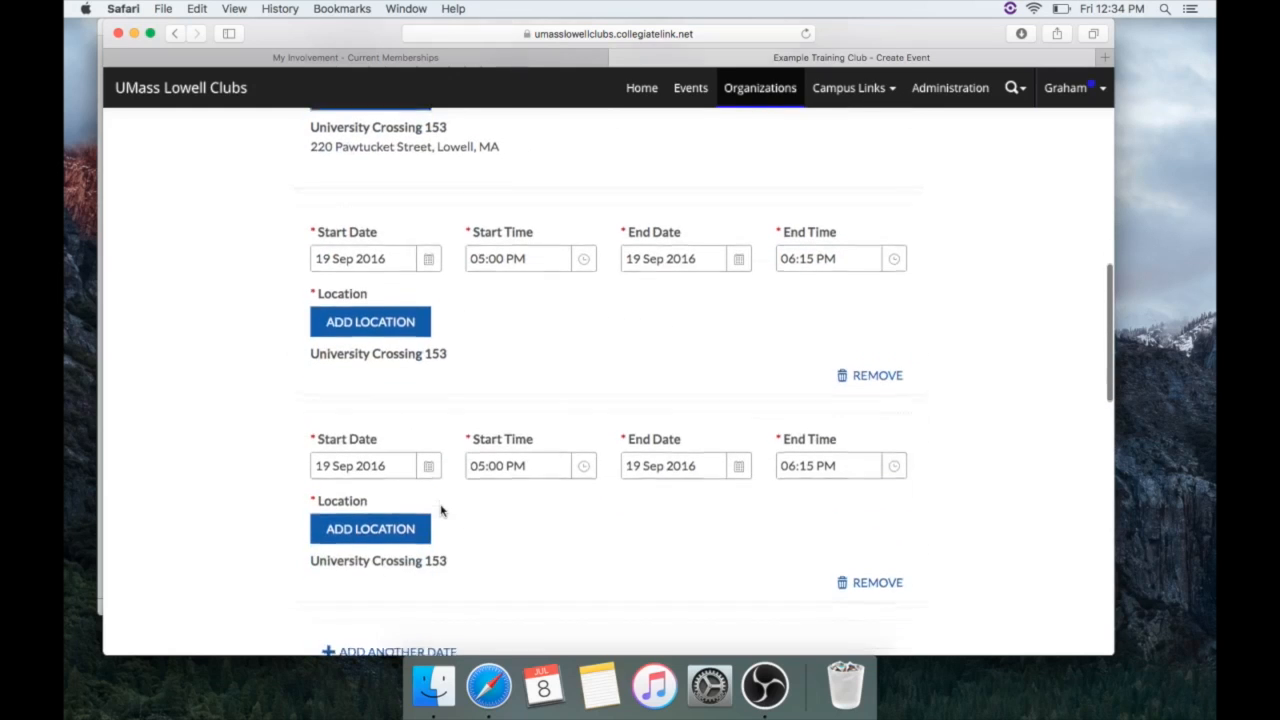
pyautogui.click(406, 468)
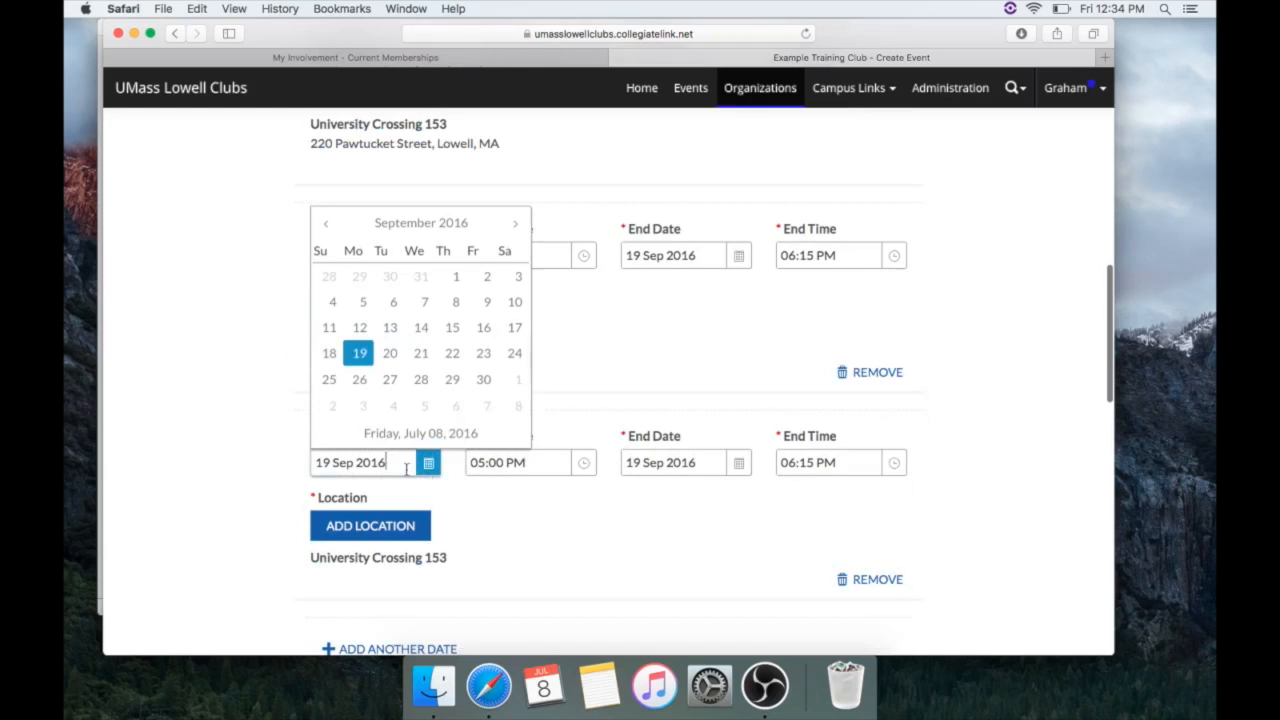
pyautogui.click(362, 405)
pyautogui.scroll(-5, 529, 407)
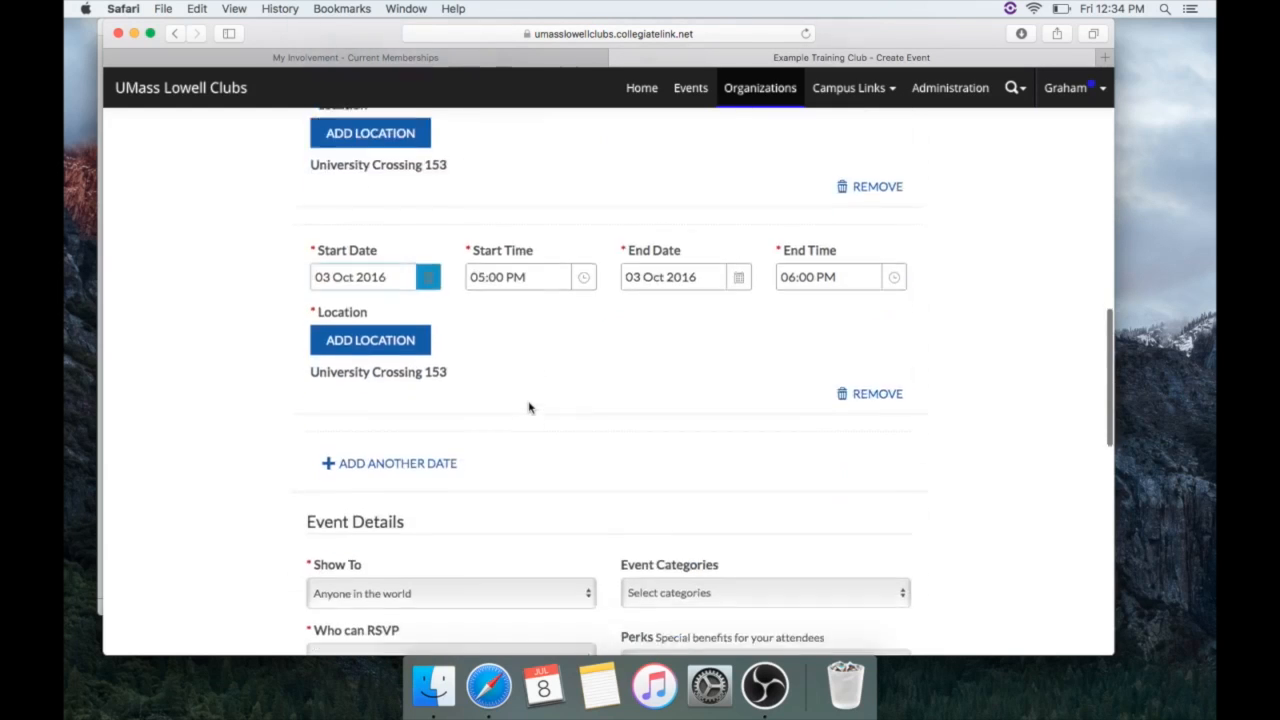
# Keep visibility as Anyone in the world and set the event category to Meeting
pyautogui.scroll(-1, 529, 407)
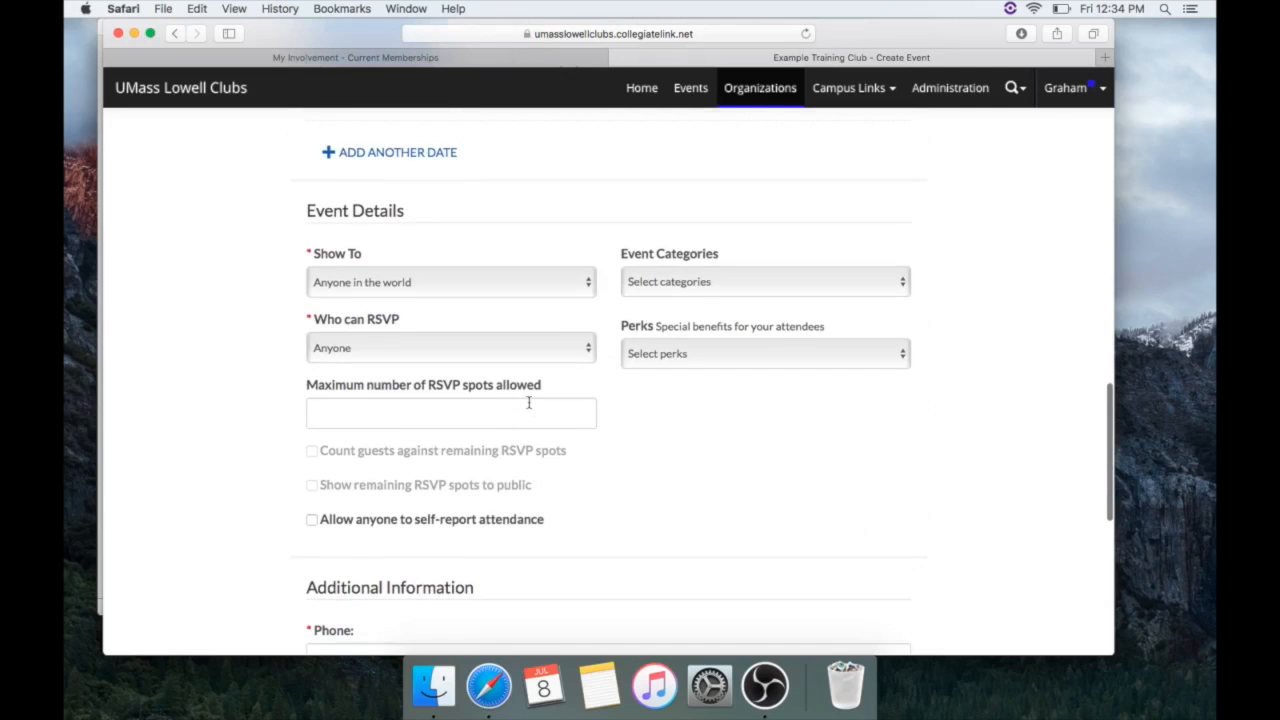
pyautogui.scroll(-1, 529, 402)
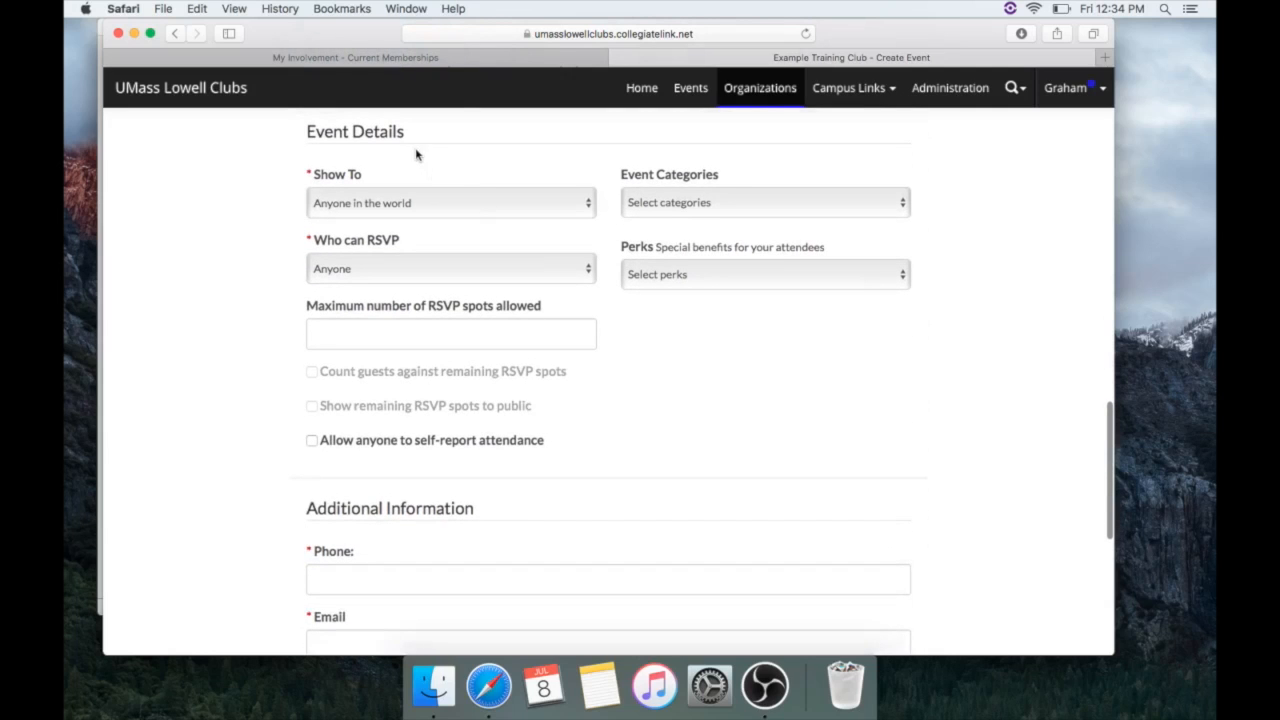
pyautogui.click(461, 202)
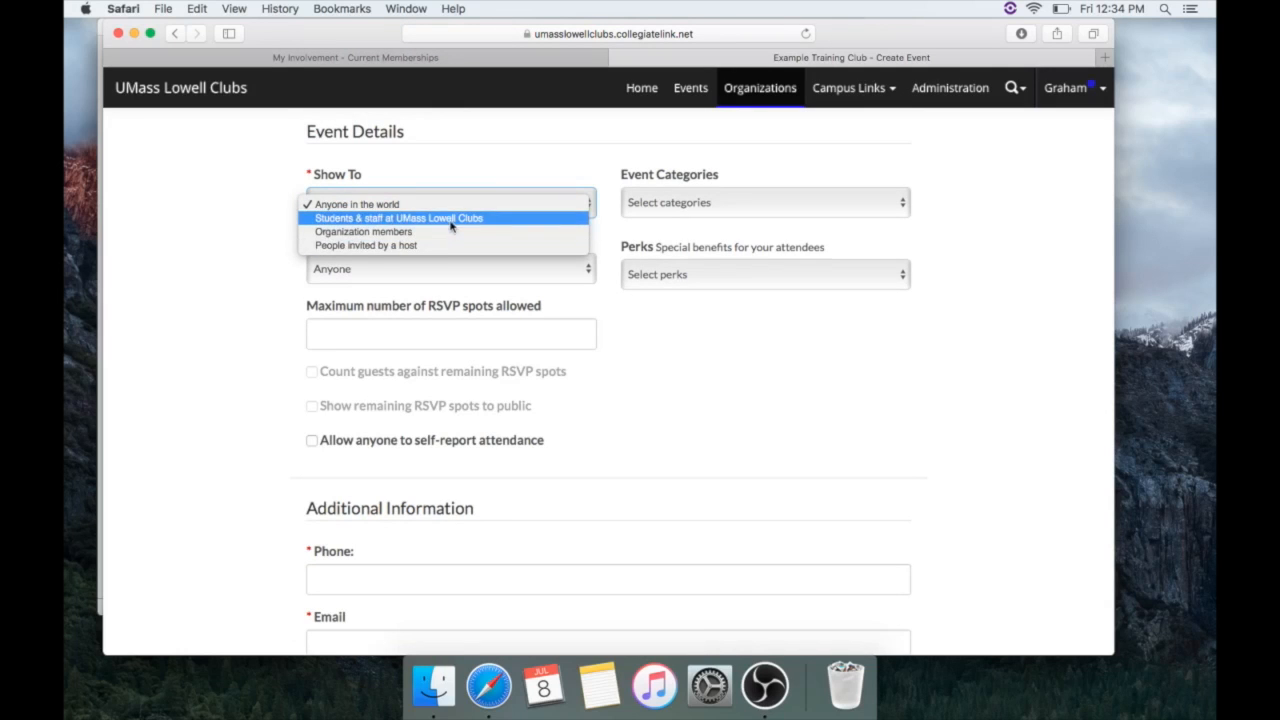
pyautogui.click(495, 168)
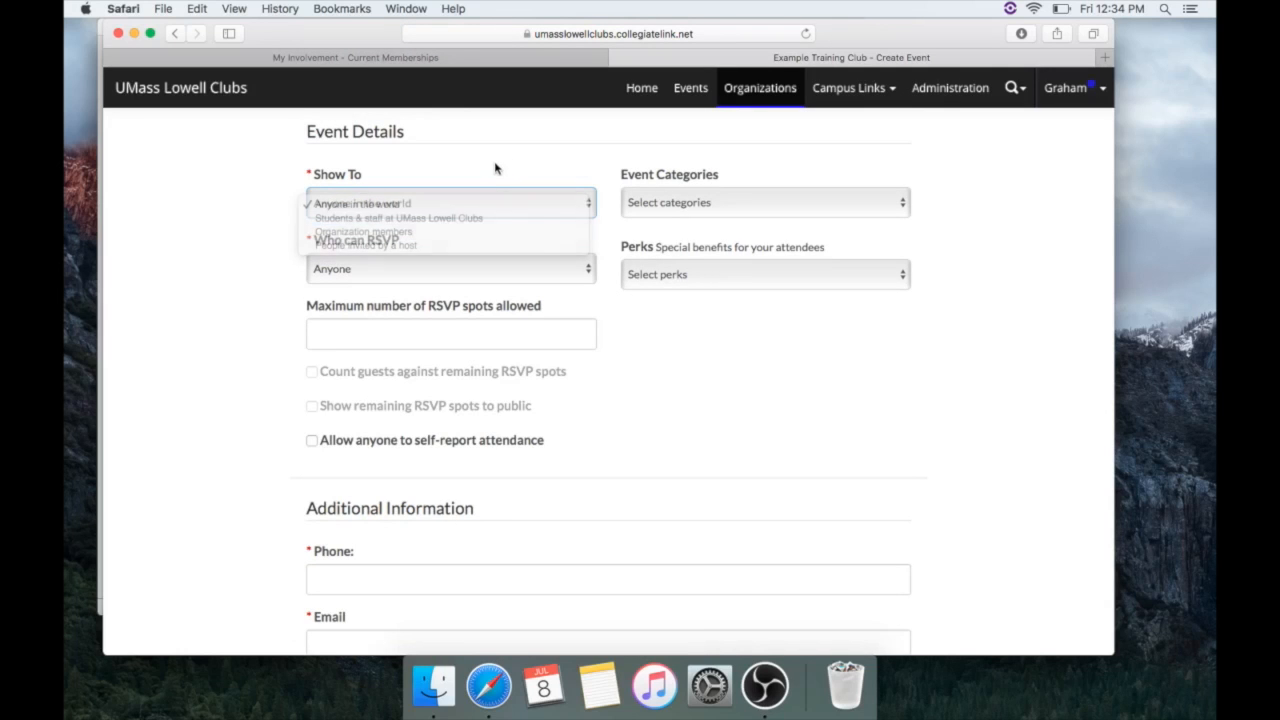
pyautogui.click(727, 201)
pyautogui.click(708, 231)
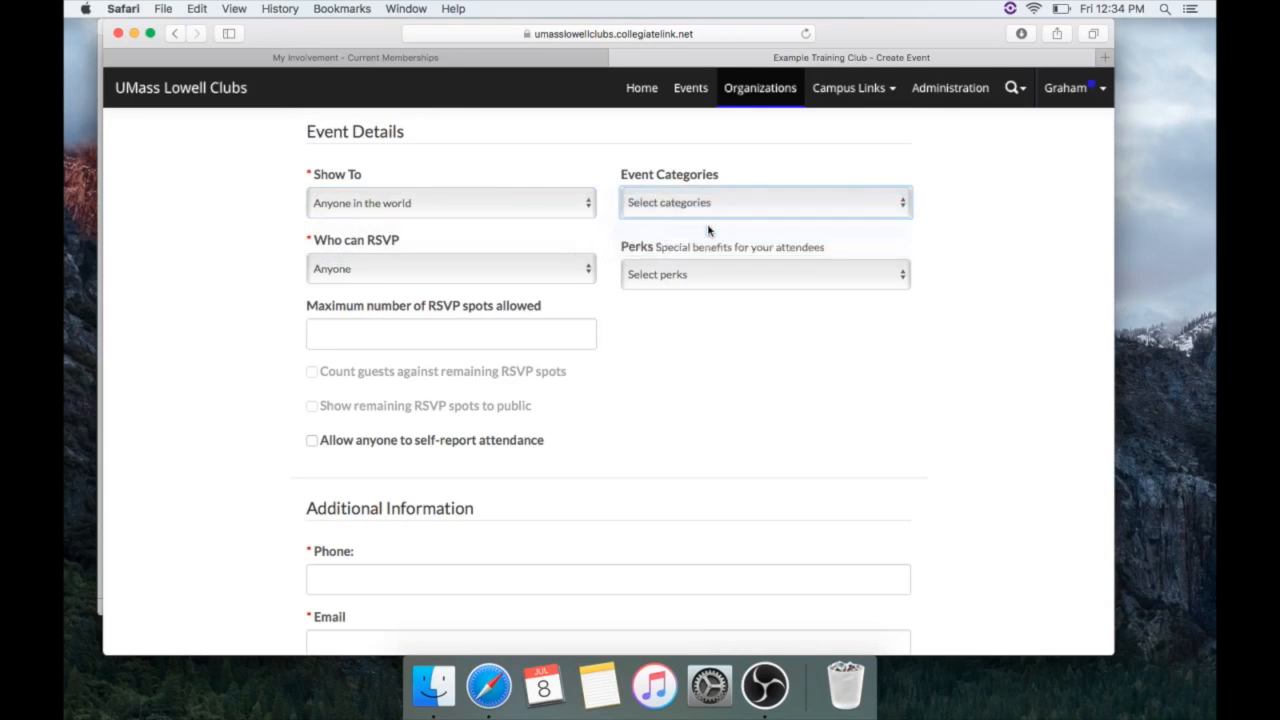
# Limit RSVPs to only invitees and add Free Food as a perk
pyautogui.click(487, 271)
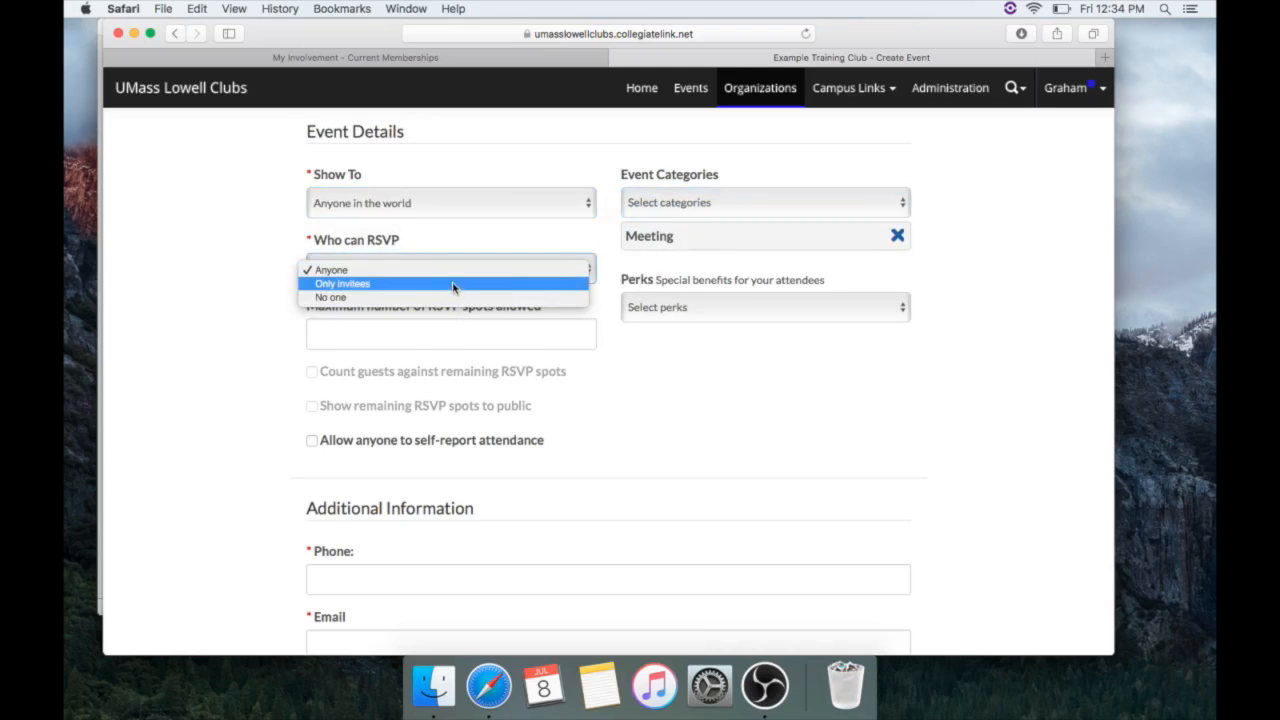
pyautogui.click(453, 288)
pyautogui.click(689, 316)
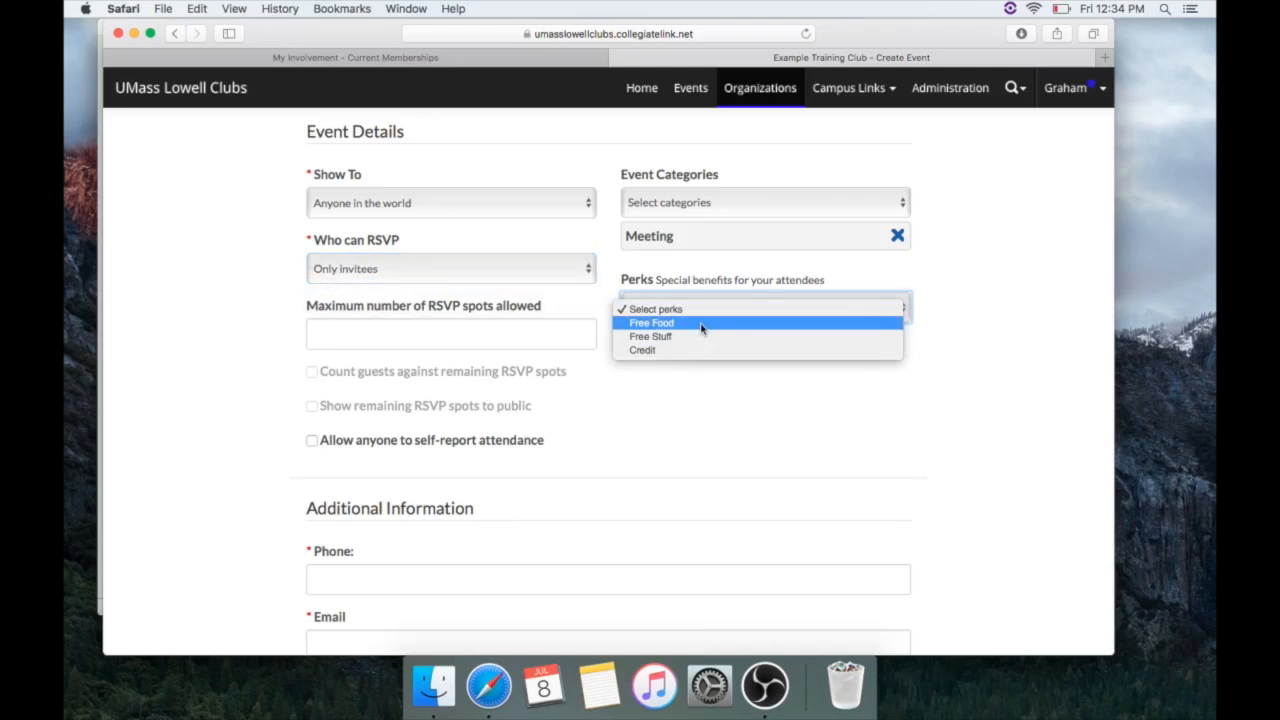
pyautogui.click(701, 326)
pyautogui.click(507, 336)
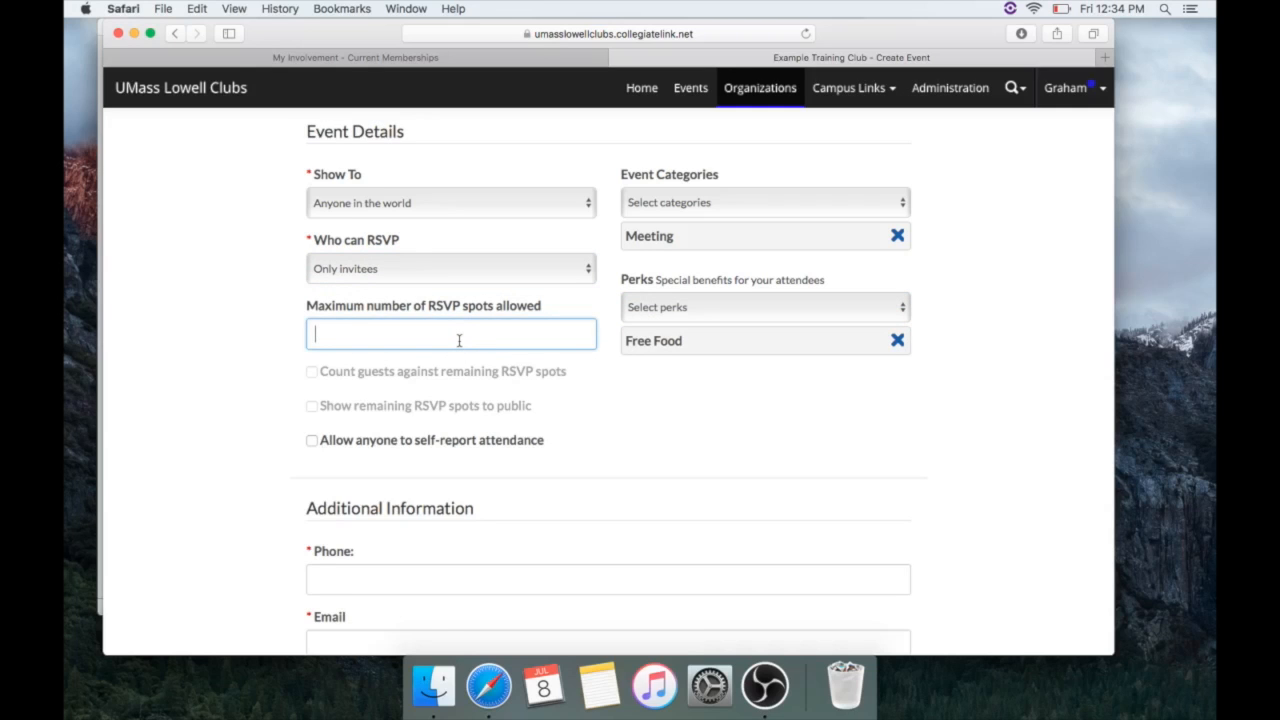
pyautogui.scroll(-1, 459, 340)
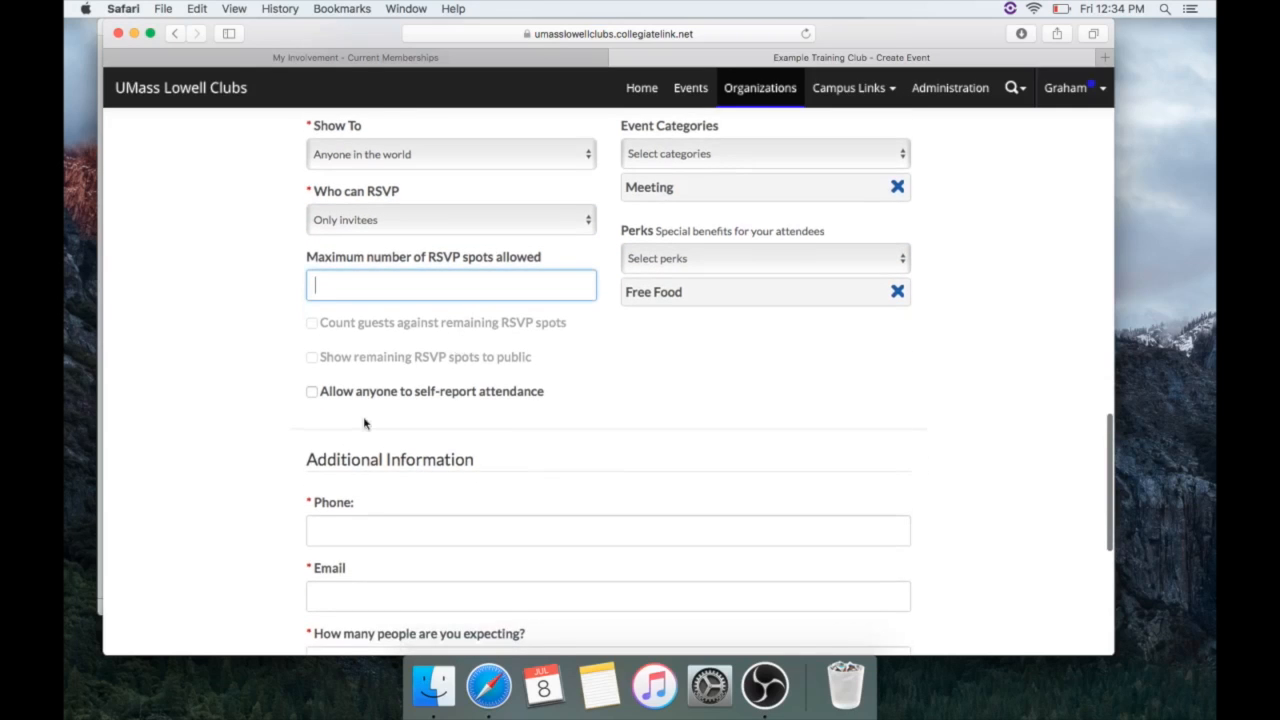
pyautogui.scroll(-4, 364, 424)
pyautogui.scroll(-3, 370, 400)
# Enter the club's contact phone number and e-mail address
pyautogui.click(450, 236)
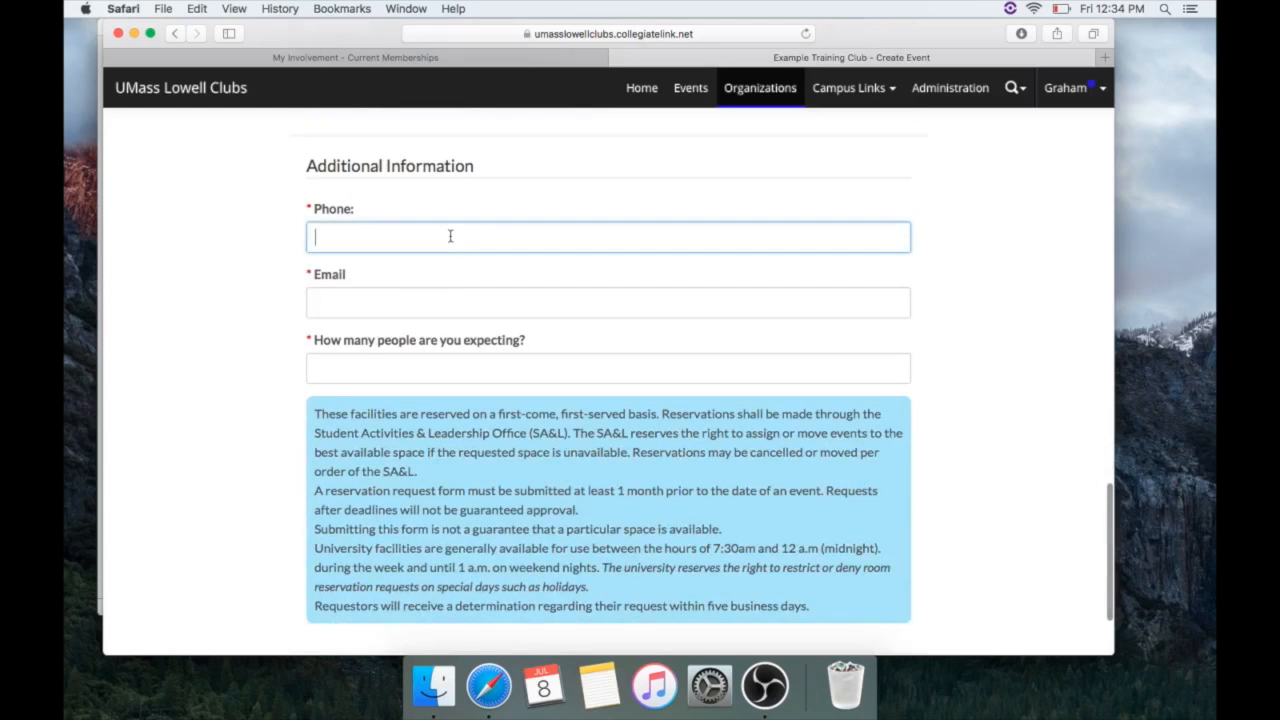
pyautogui.write('555-555')
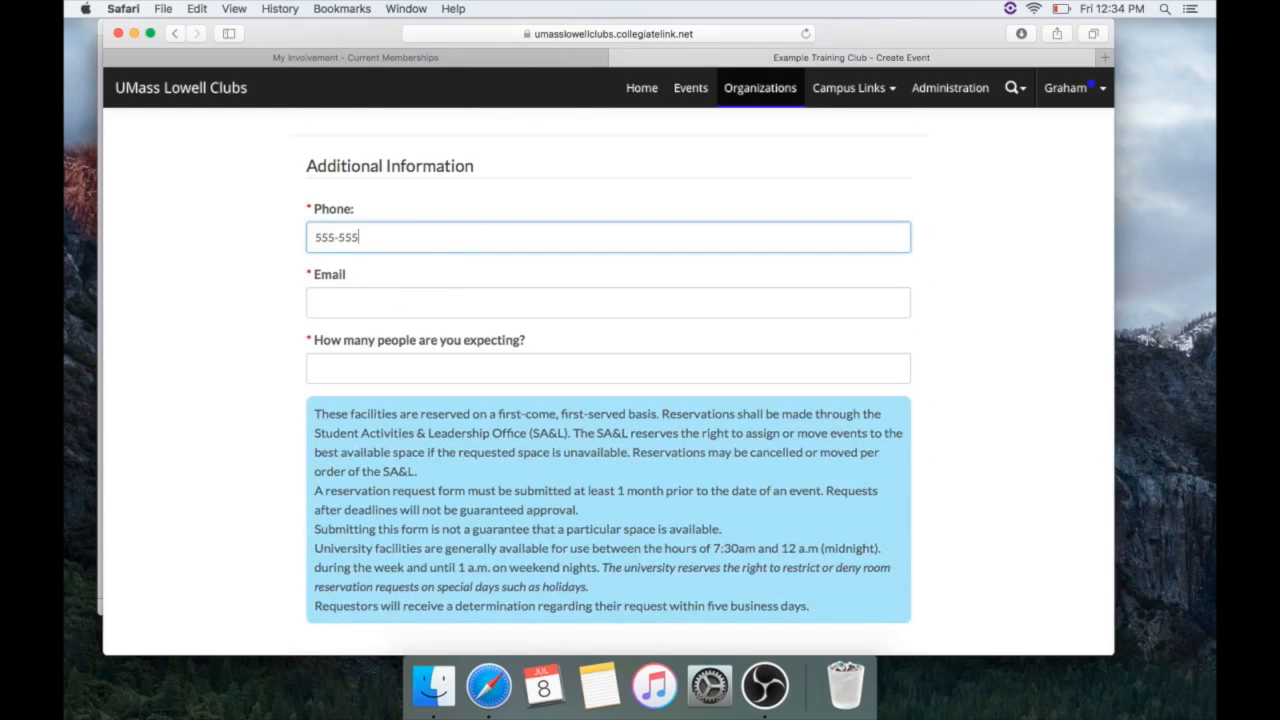
pyautogui.write('-5555')
pyautogui.click(412, 293)
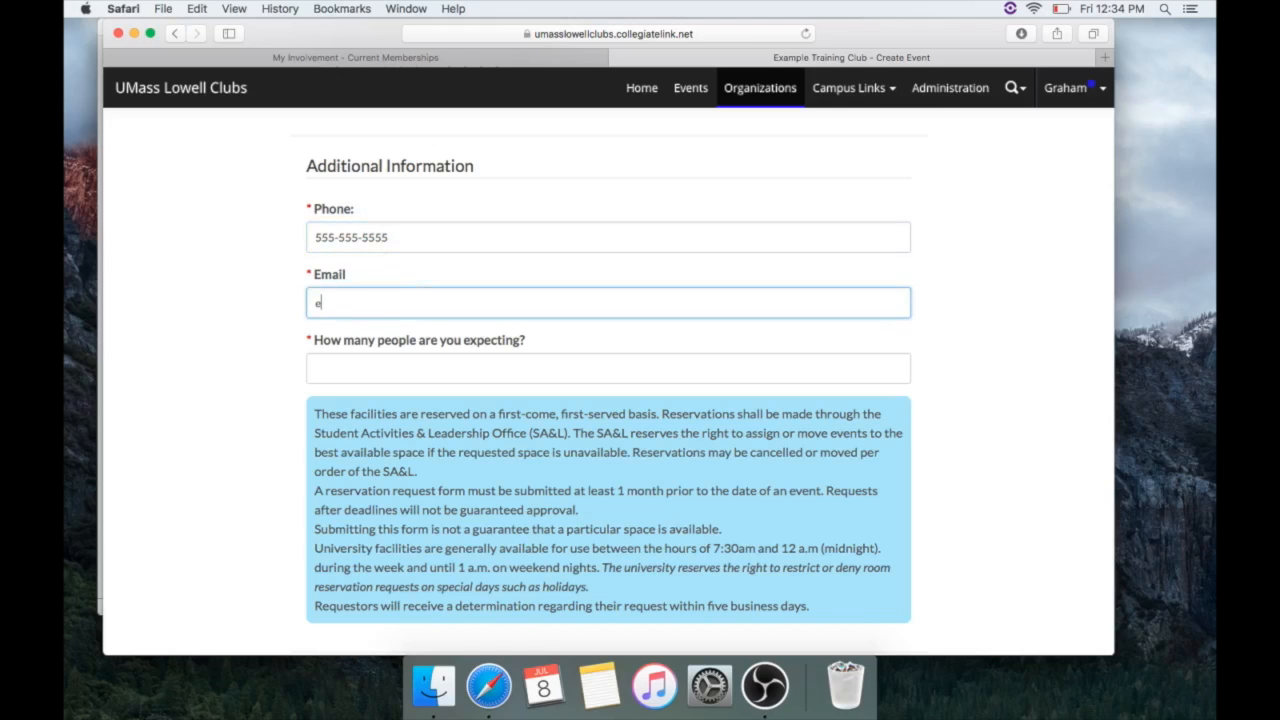
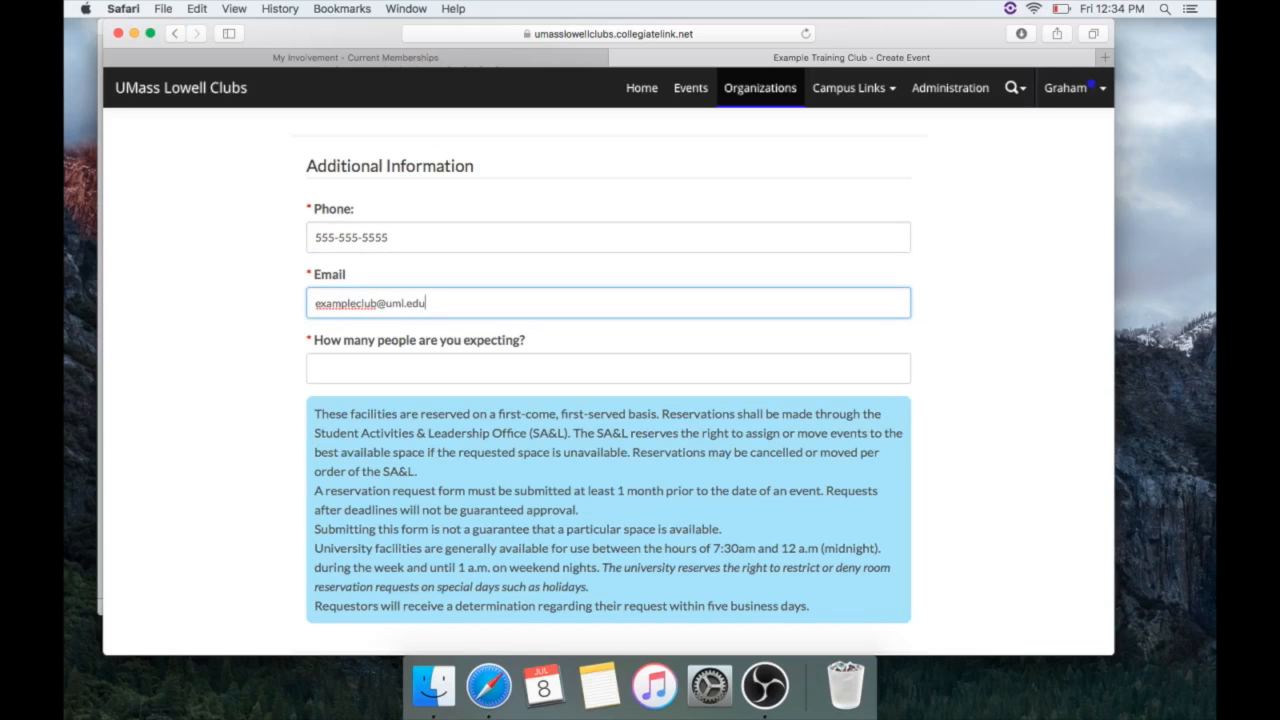
# Set the expected attendance to 20 and submit these details
pyautogui.click(399, 369)
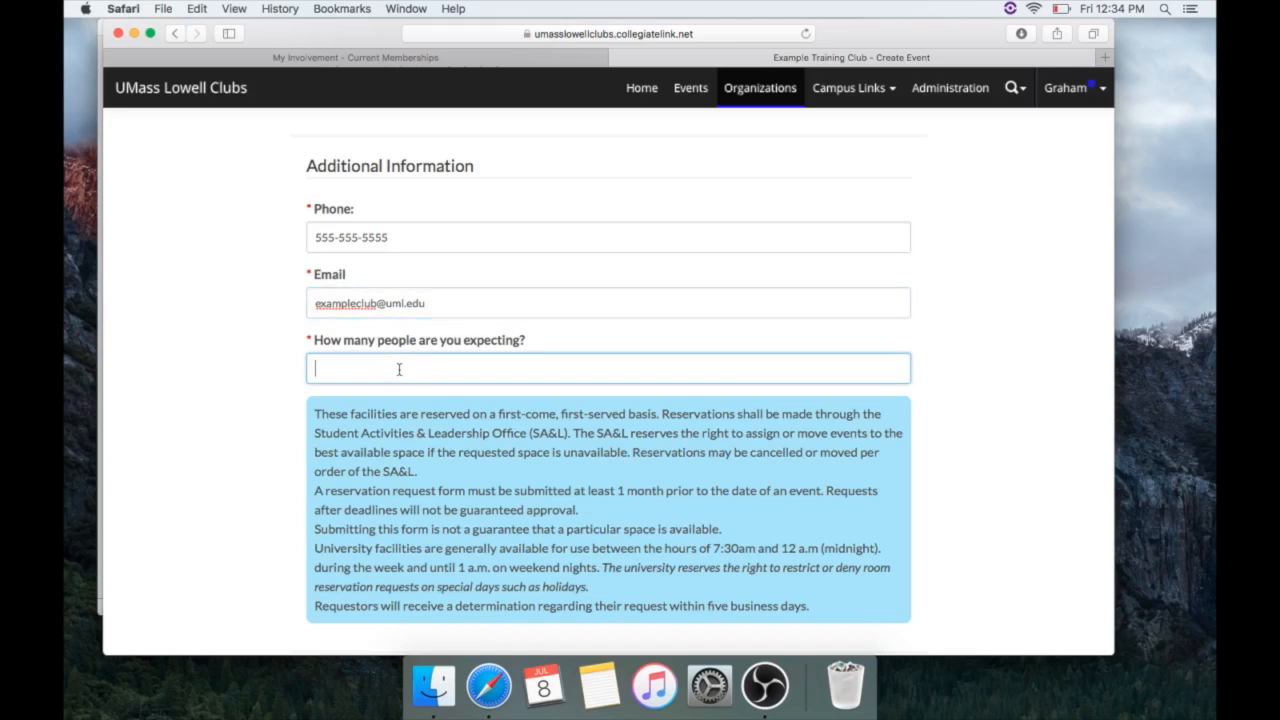
pyautogui.write('20')
pyautogui.scroll(-3, 829, 553)
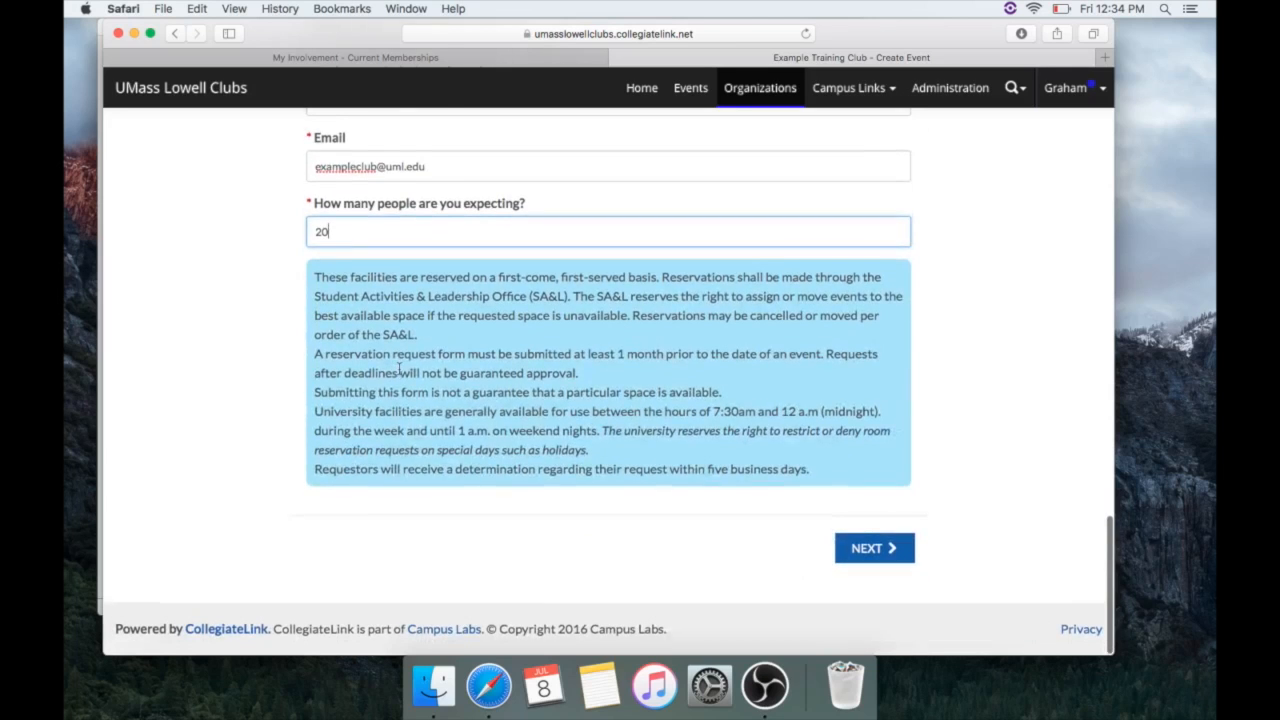
pyautogui.click(846, 560)
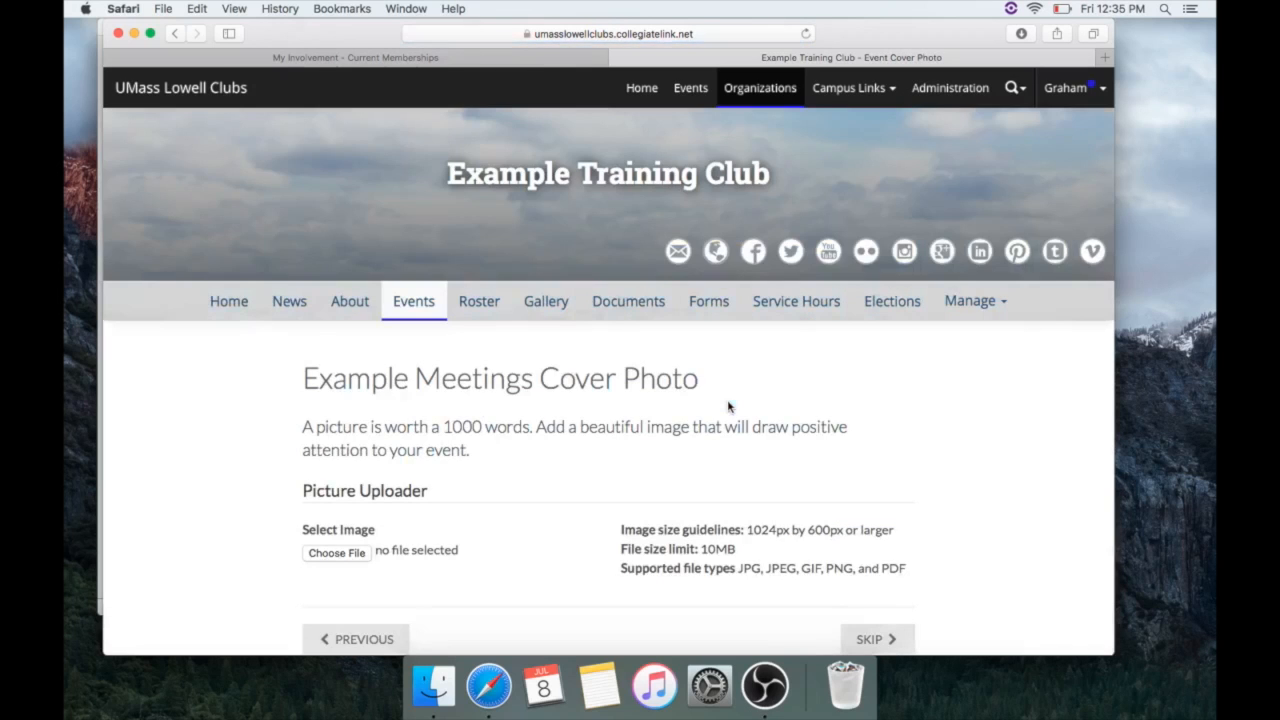
# Skip the cover photo step without uploading an image
pyautogui.scroll(-2, 728, 406)
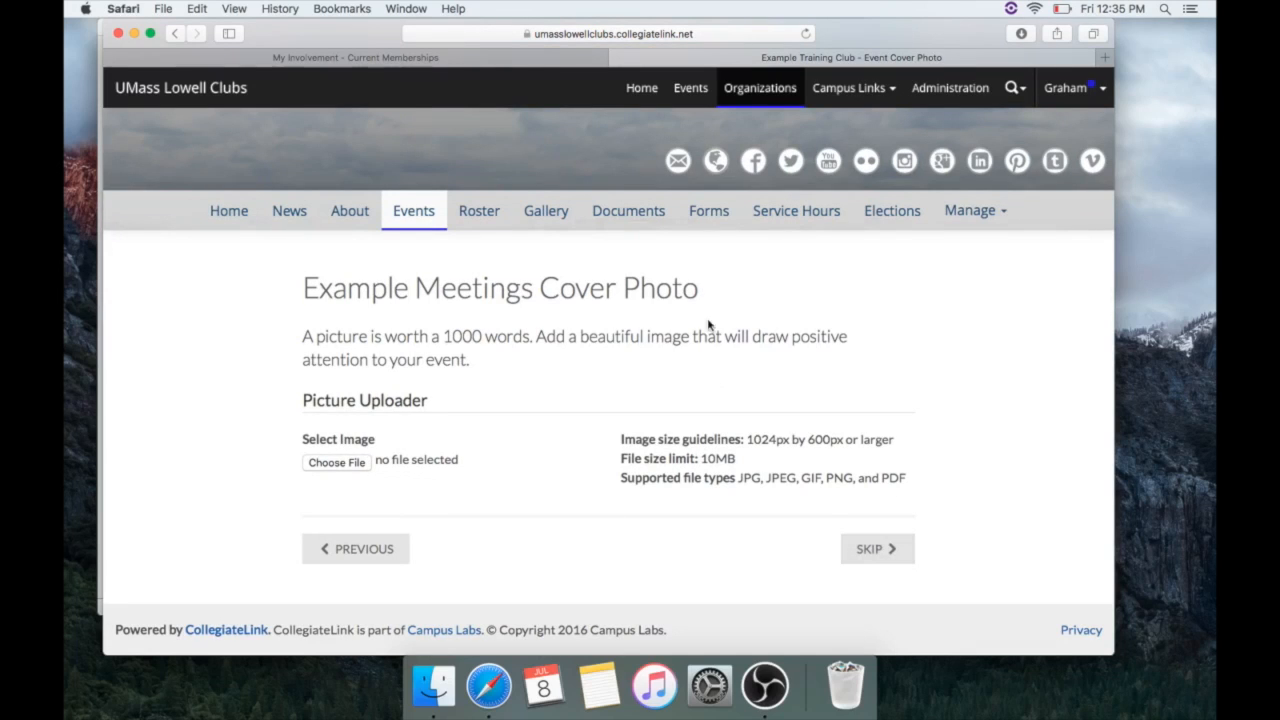
pyautogui.click(890, 559)
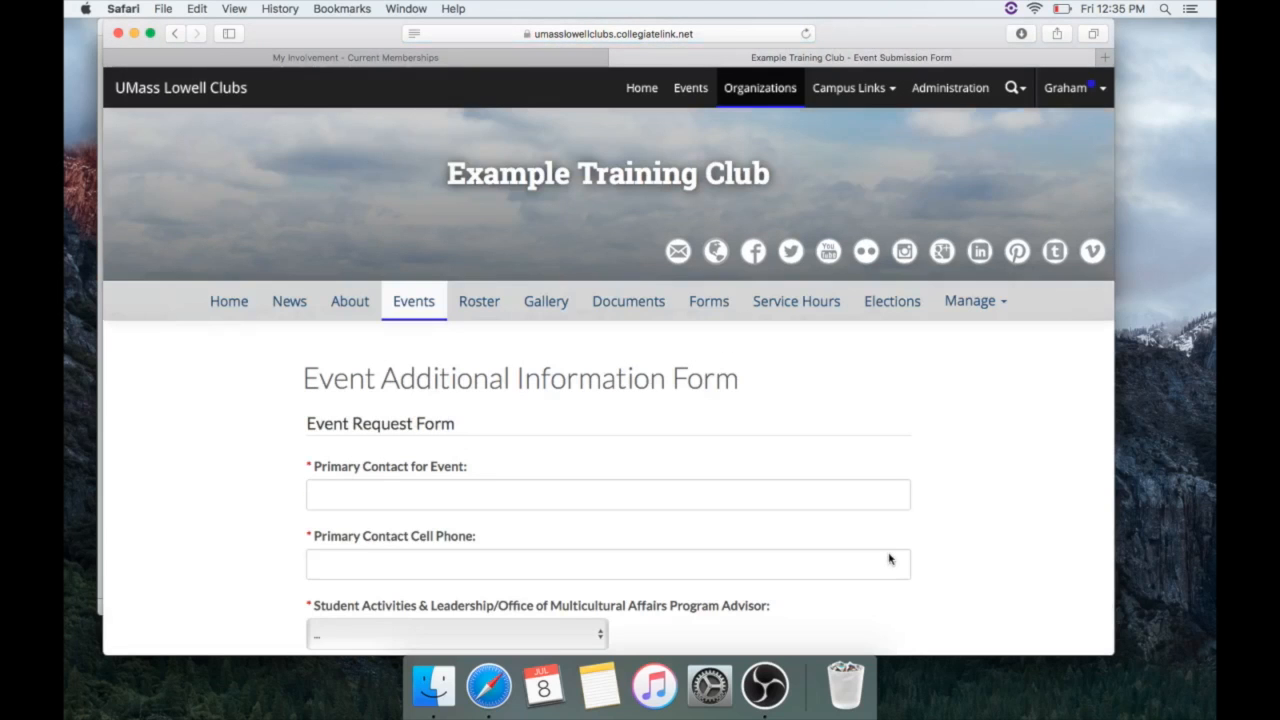
# Enter the primary contact's name and cell phone number, and choose the program advisor
pyautogui.scroll(-5, 803, 537)
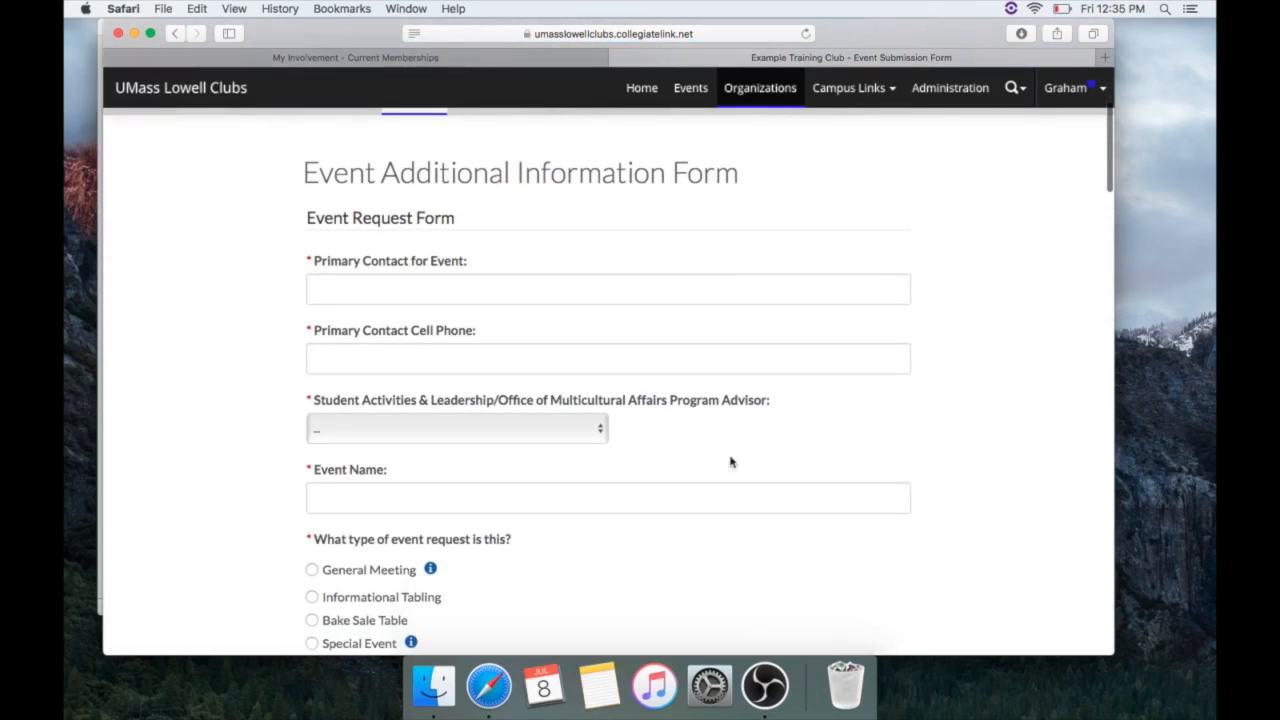
pyautogui.click(524, 298)
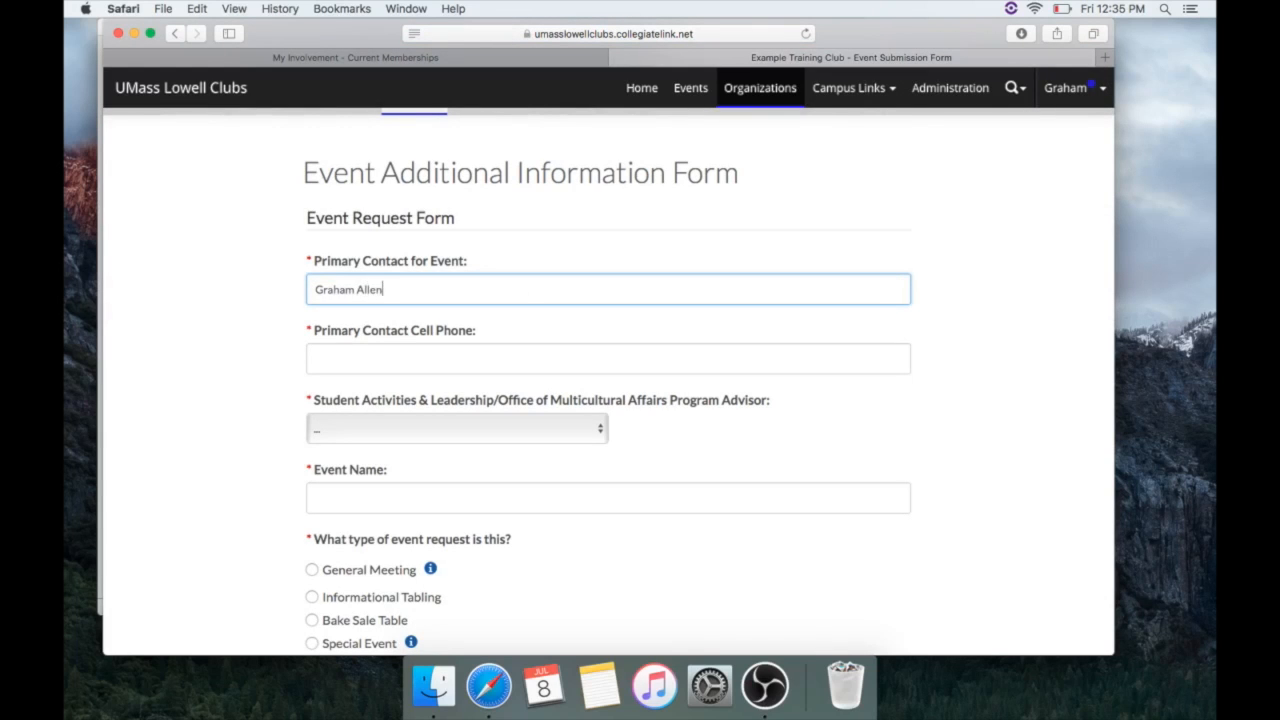
pyautogui.press('Tab')
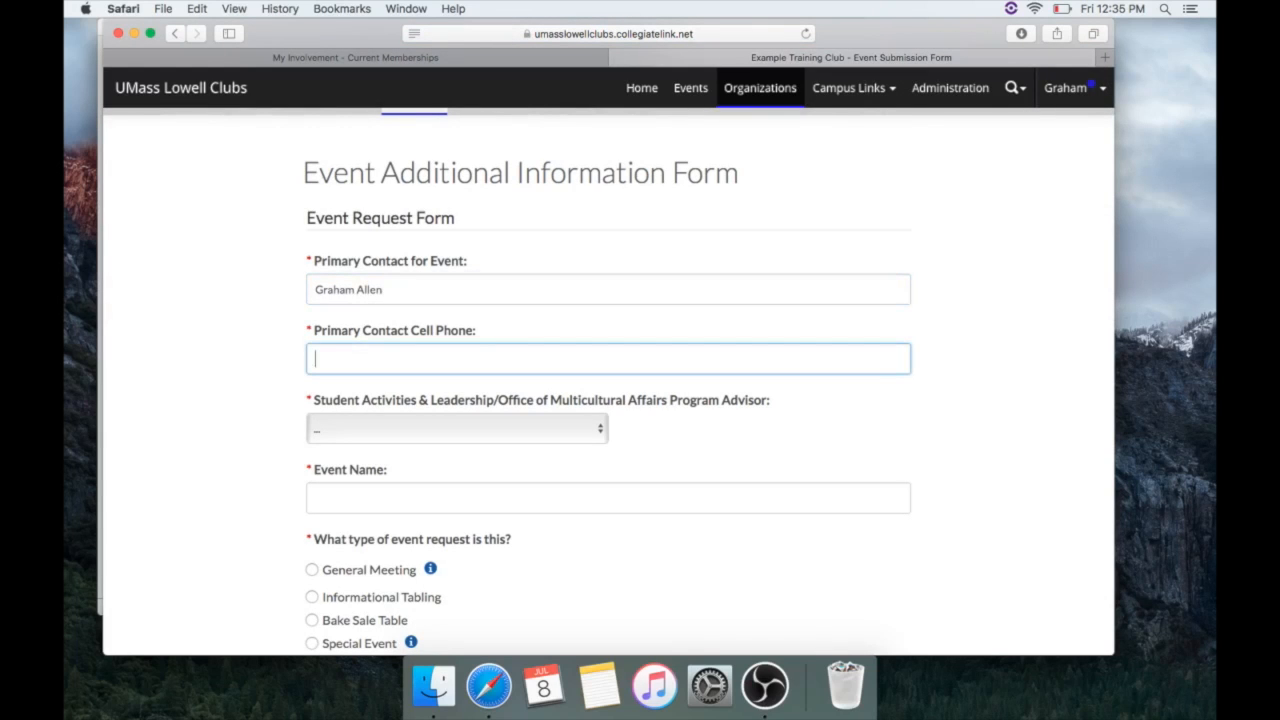
pyautogui.write('555-555-5555')
pyautogui.click(487, 430)
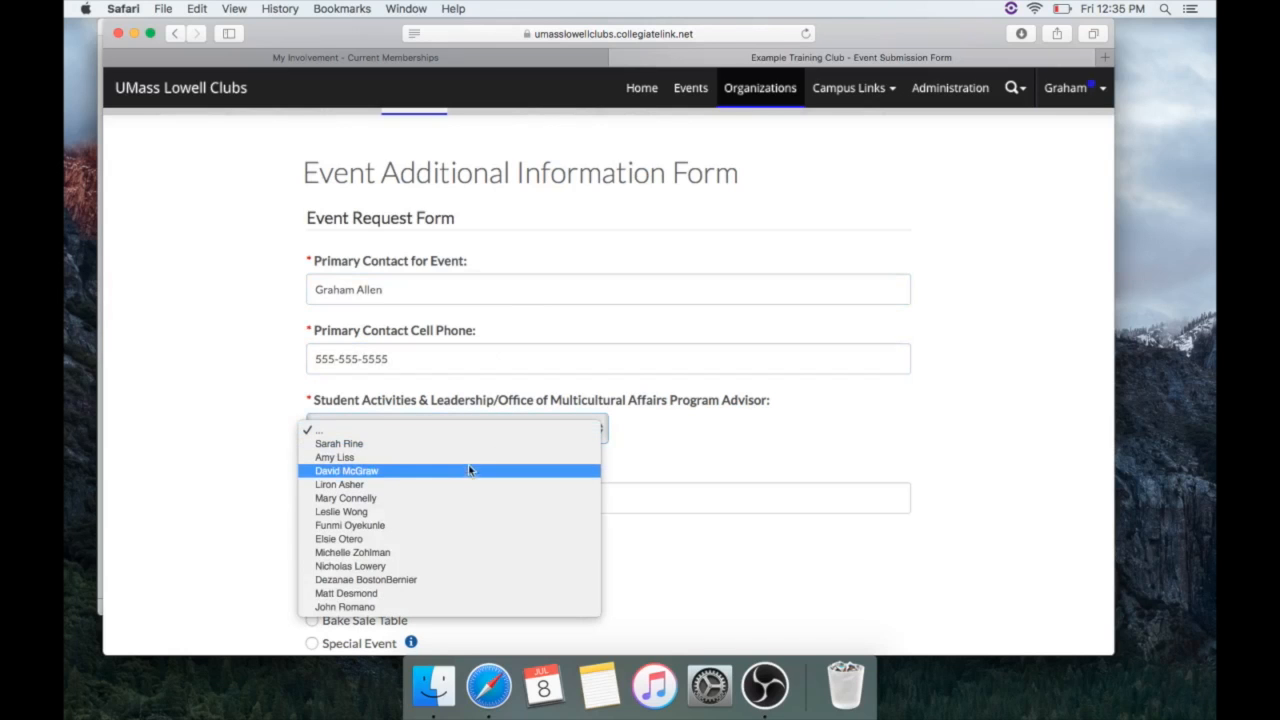
pyautogui.click(470, 462)
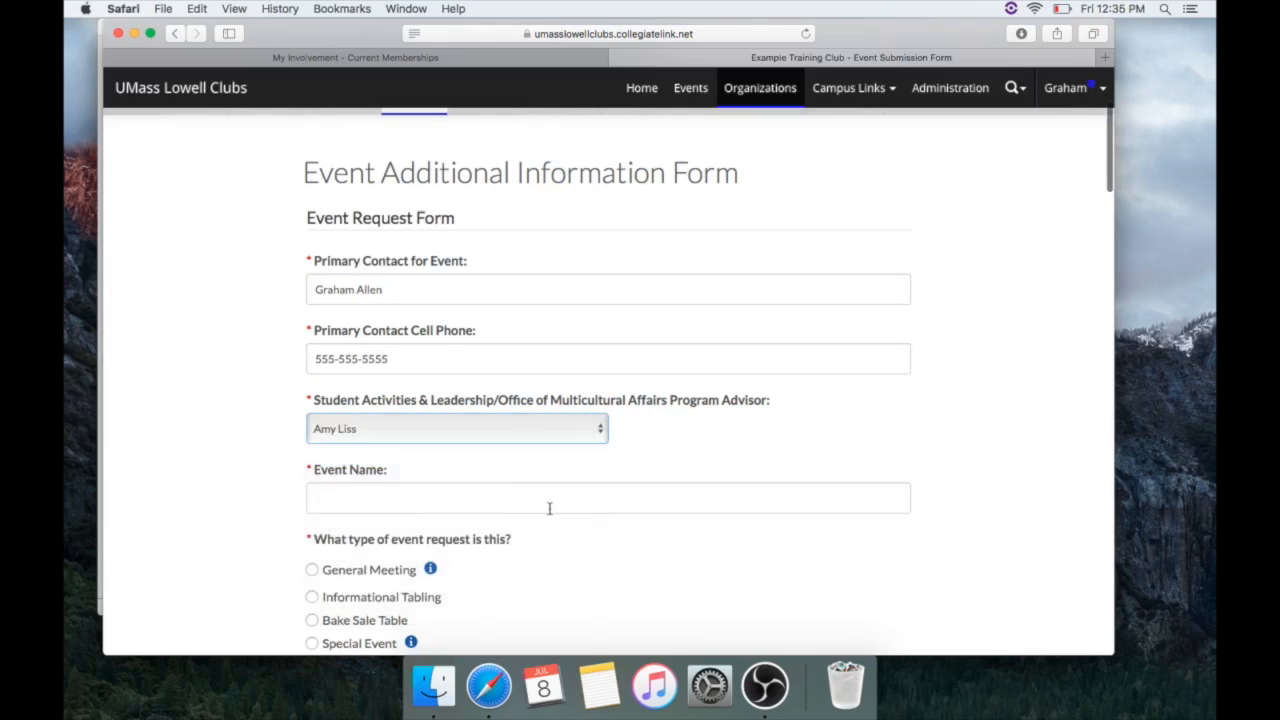
# Name the event 'Example Club Meeting' and mark it a General Meeting
pyautogui.scroll(-3, 535, 390)
pyautogui.click(565, 334)
pyautogui.write('Ex')
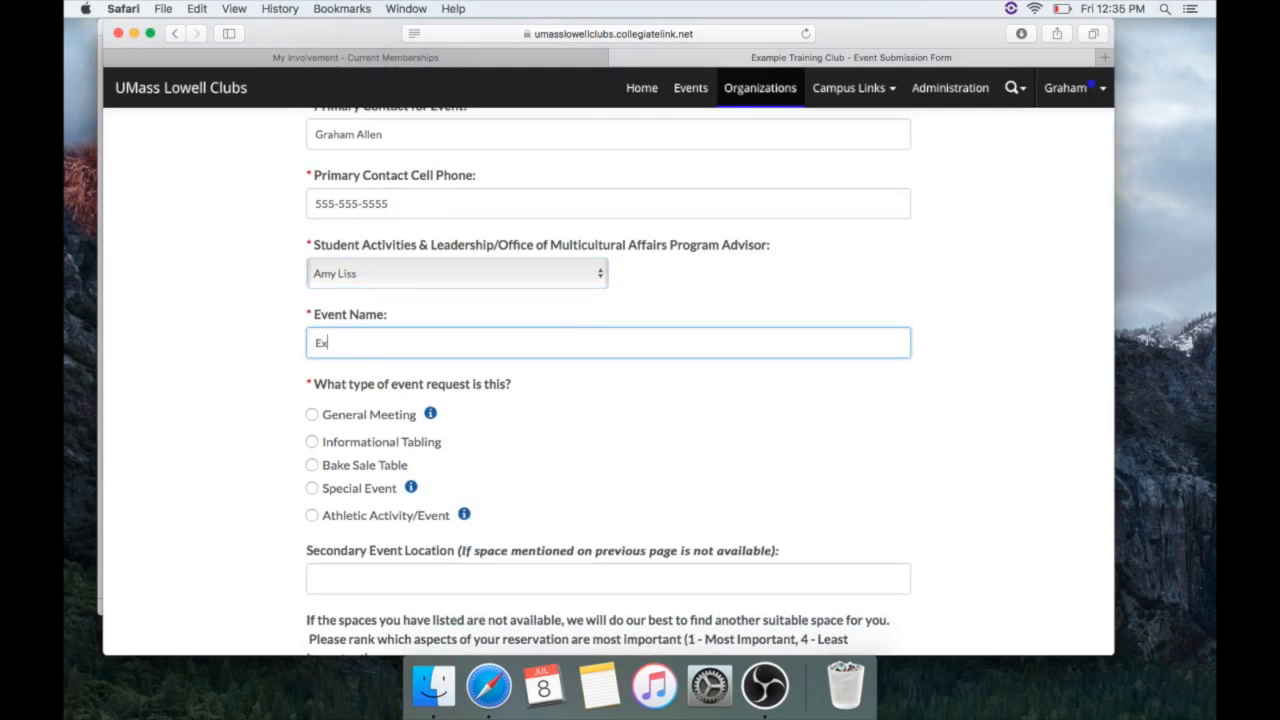
pyautogui.write('ample Club Meeting')
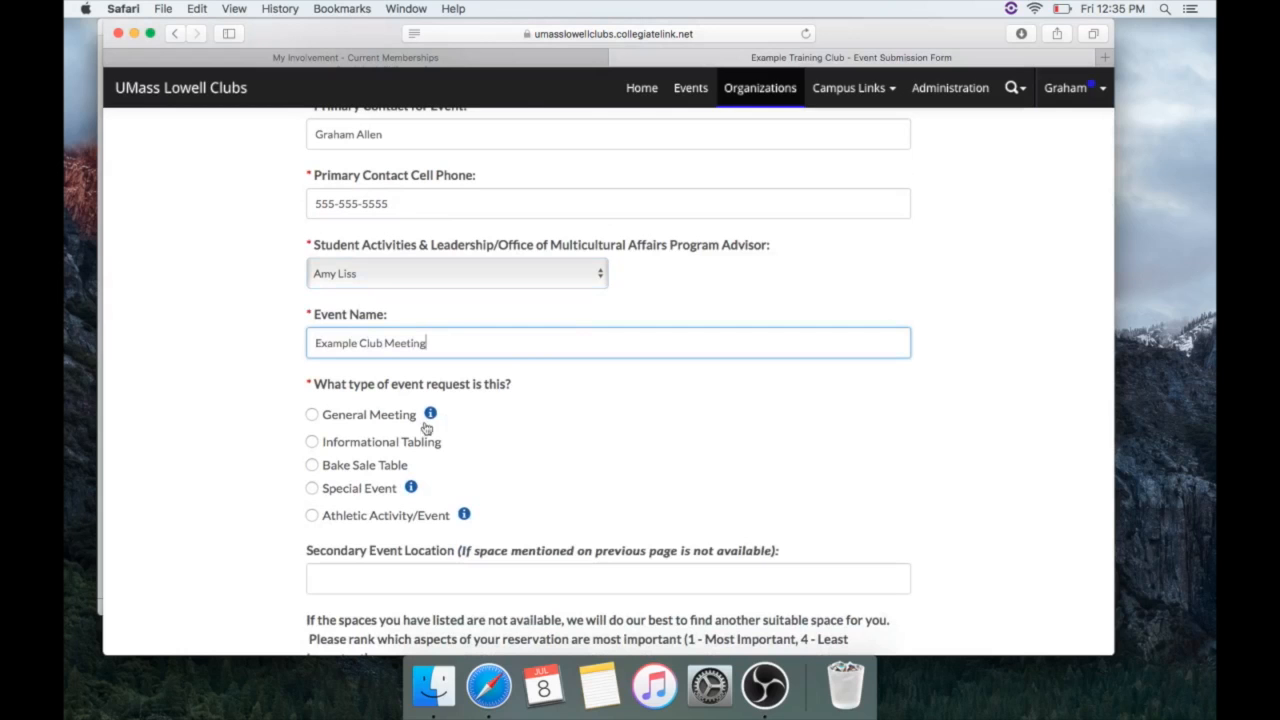
pyautogui.click(350, 414)
# Enter UCrossing 260 as the secondary event location
pyautogui.scroll(-3, 491, 443)
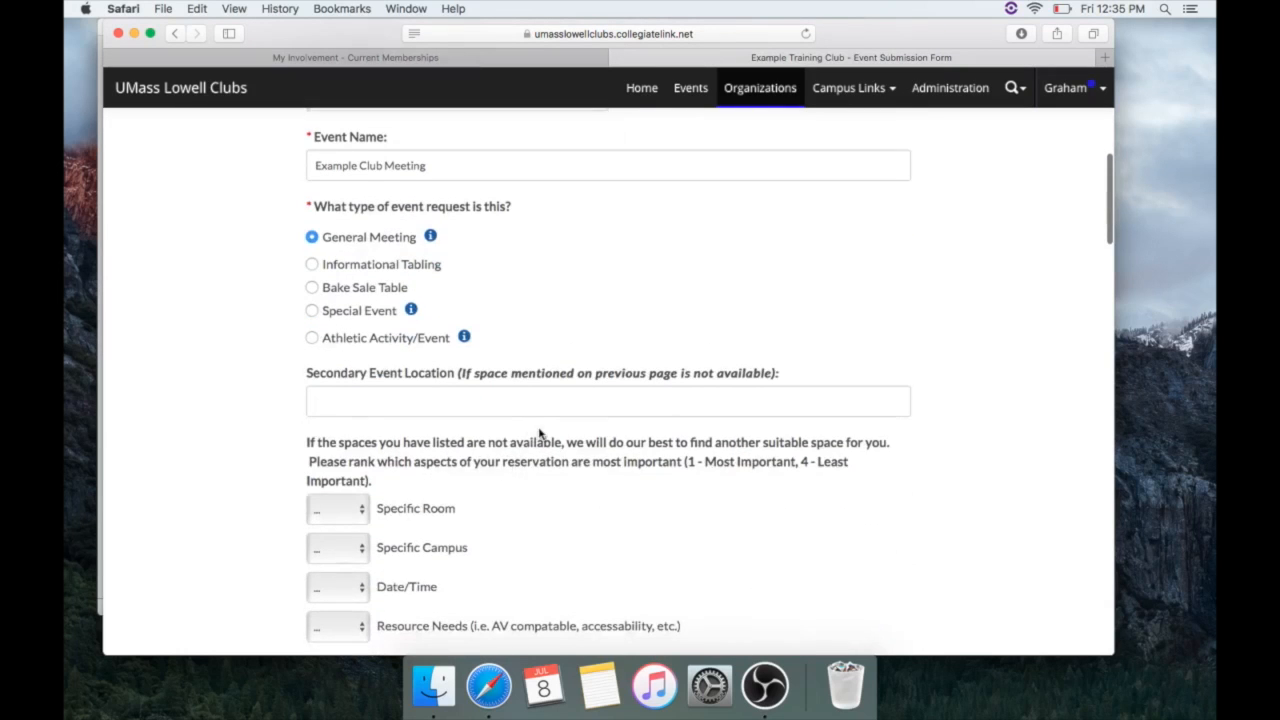
pyautogui.scroll(-2, 540, 434)
pyautogui.scroll(-1, 540, 434)
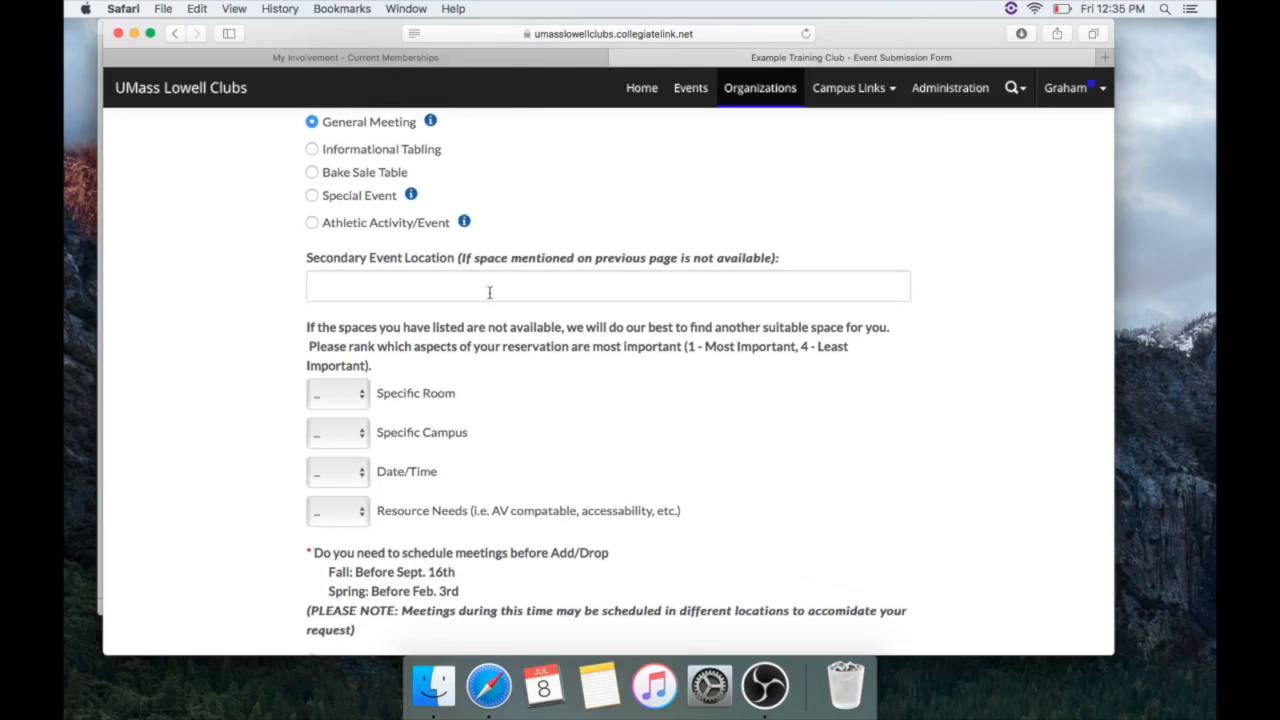
pyautogui.write('U')
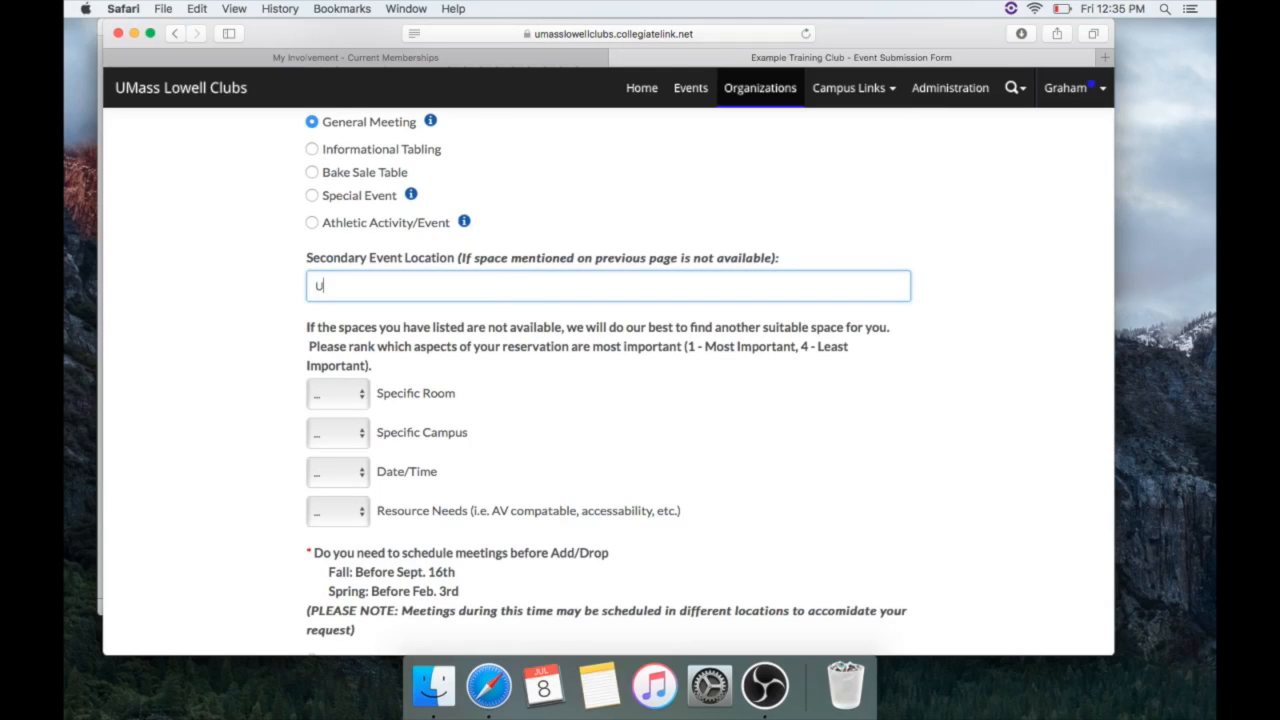
pyautogui.write('Crossing')
pyautogui.press('BackSpace')
pyautogui.press('BackSpace')
pyautogui.press('BackSpace')
pyautogui.press('BackSpace')
pyautogui.press('BackSpace')
pyautogui.write('UC')
pyautogui.click(369, 304)
pyautogui.write('rossing')
pyautogui.scroll(-2, 480, 314)
pyautogui.scroll(-2, 483, 313)
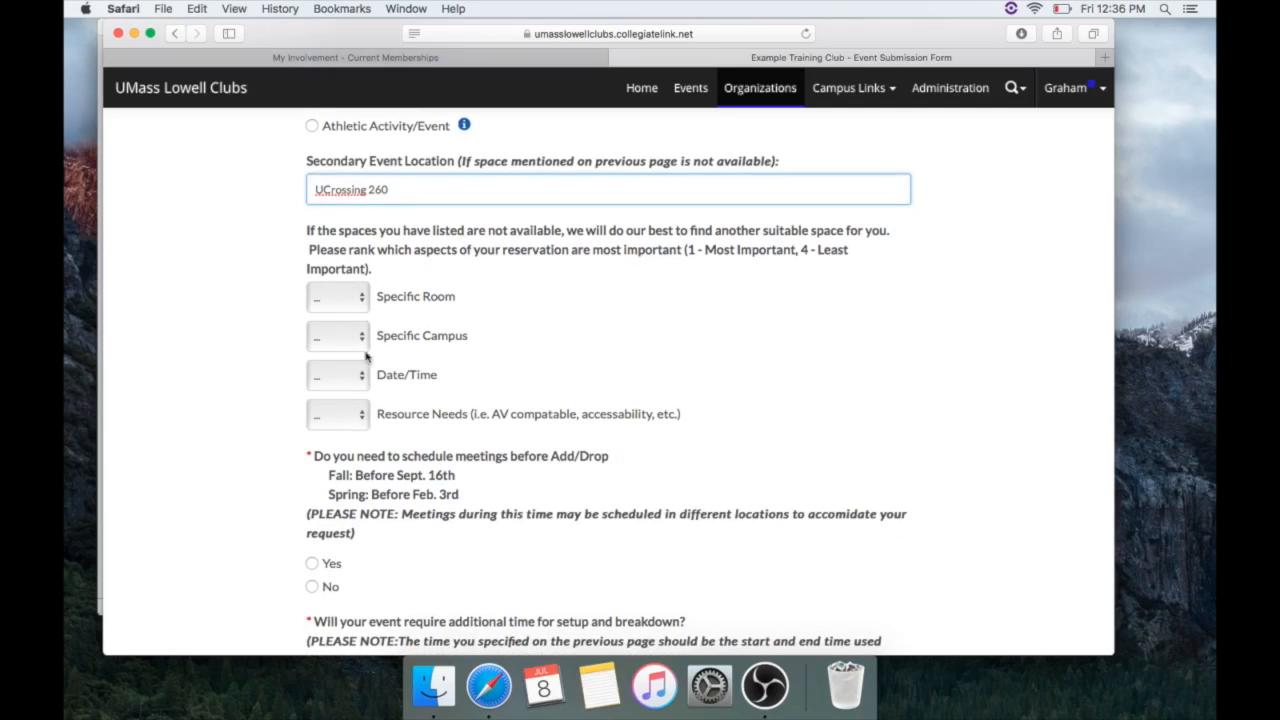
# Rank Resource Needs 1, Date/Time 2, Specific Room 3 and Specific Campus 4
pyautogui.click(362, 413)
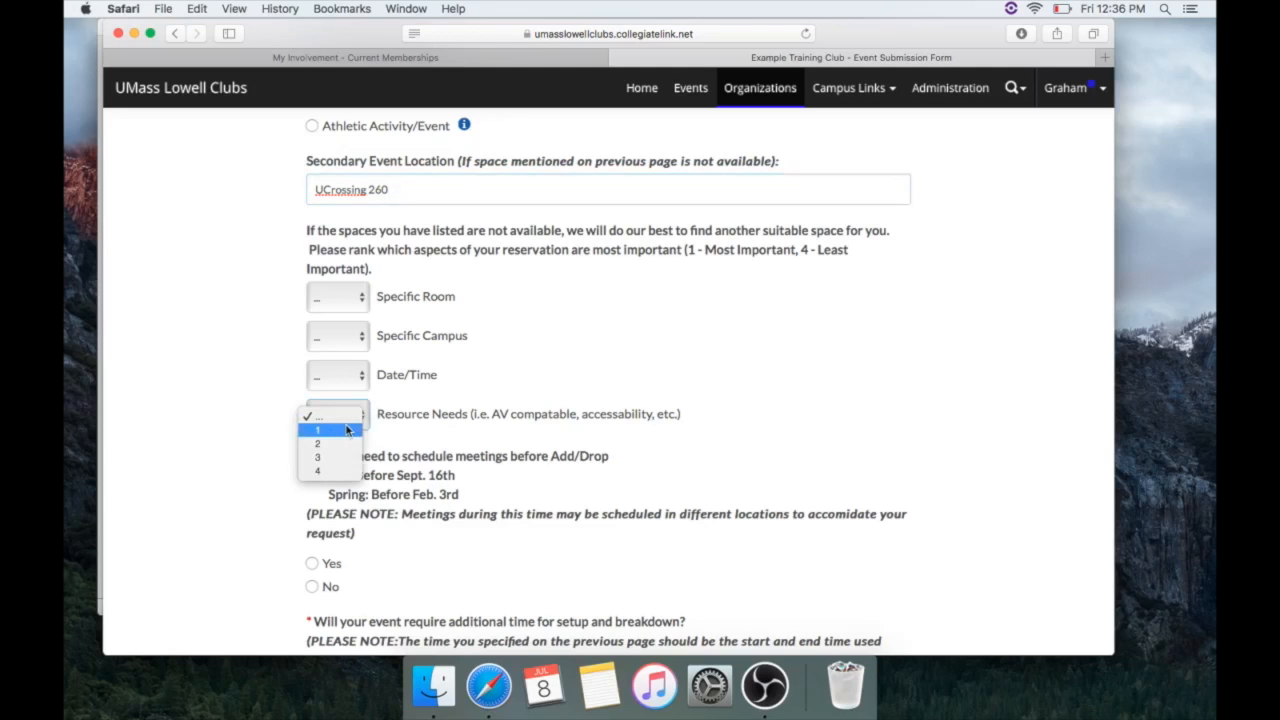
pyautogui.click(347, 430)
pyautogui.click(362, 377)
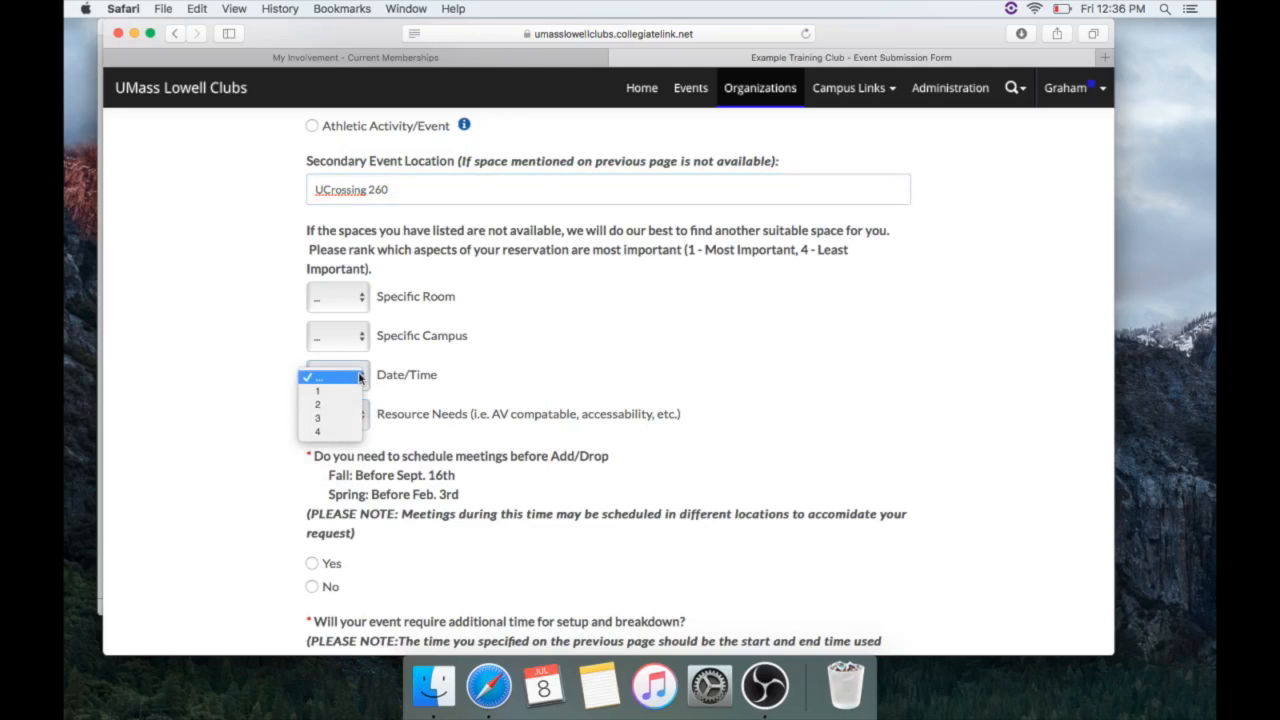
pyautogui.click(339, 412)
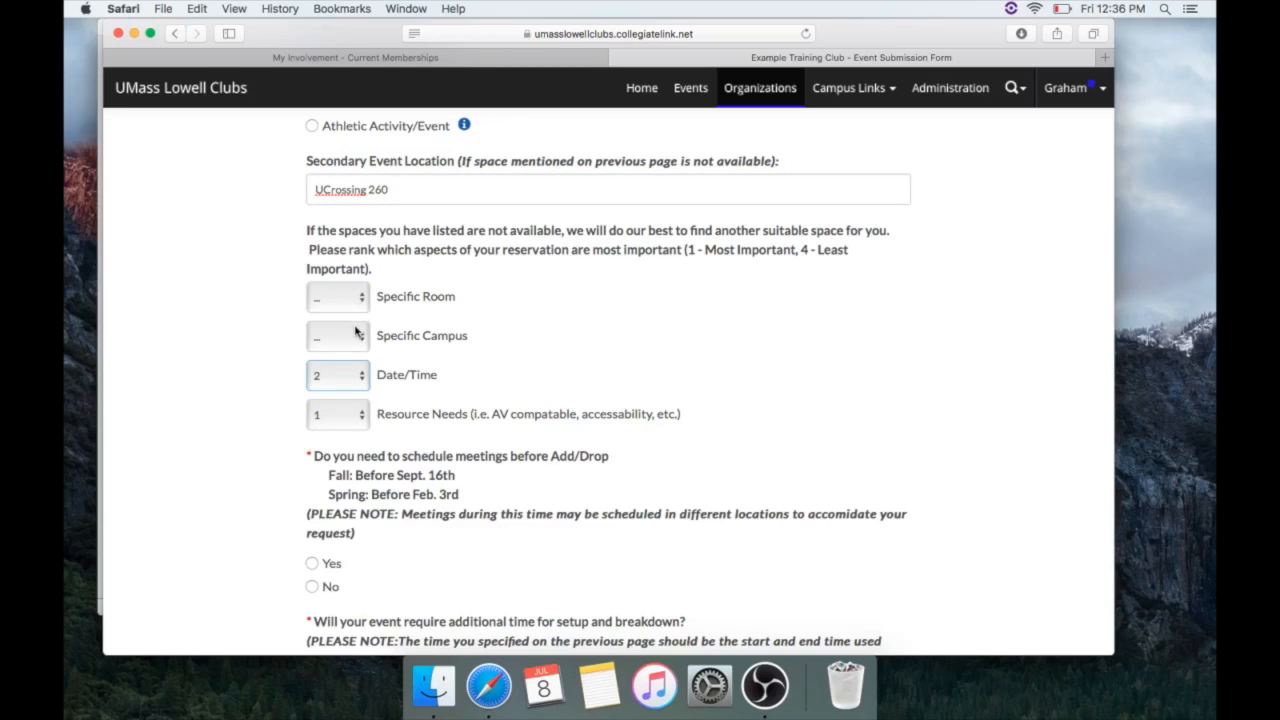
pyautogui.click(360, 337)
pyautogui.click(348, 378)
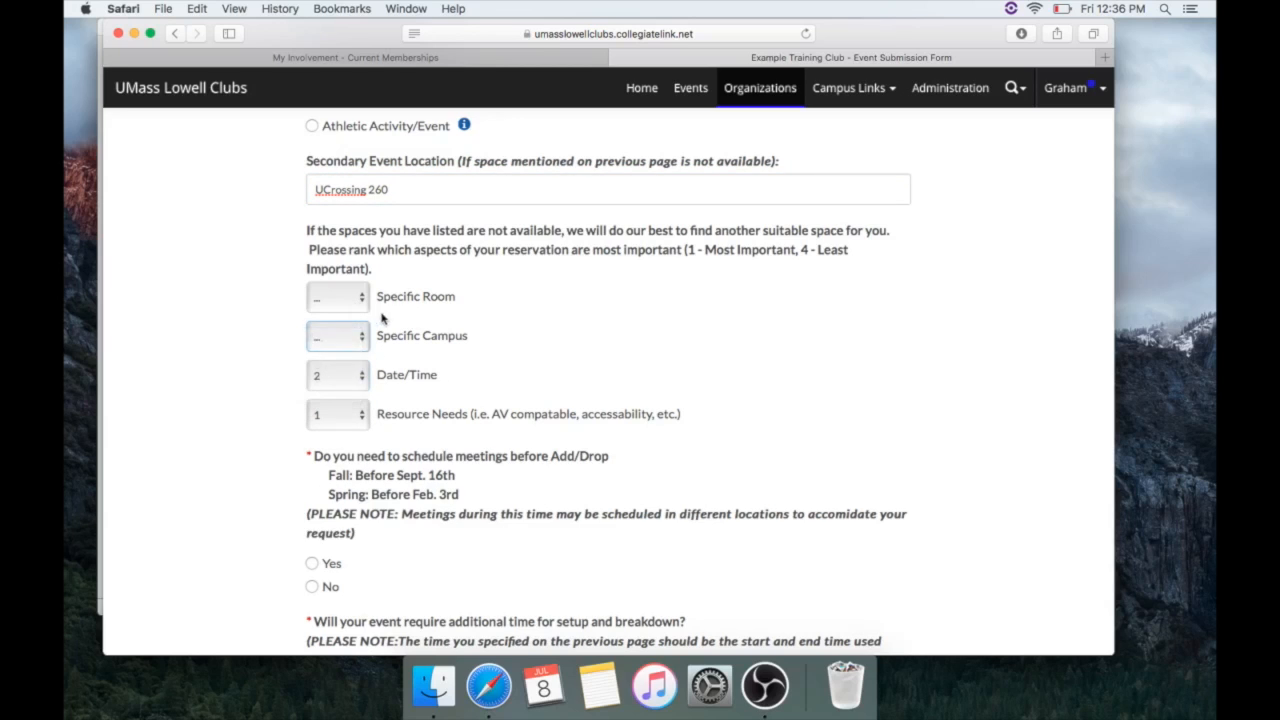
pyautogui.click(362, 304)
pyautogui.click(342, 340)
pyautogui.click(357, 336)
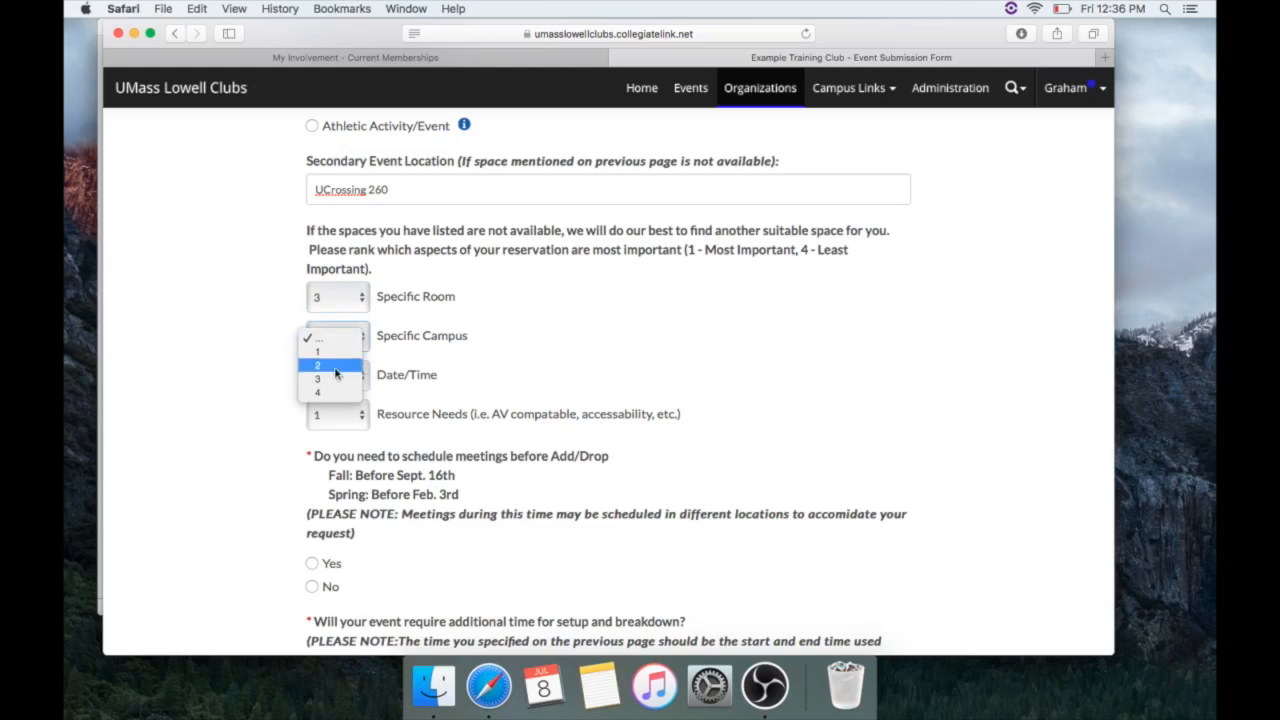
pyautogui.click(350, 395)
pyautogui.scroll(-5, 414, 442)
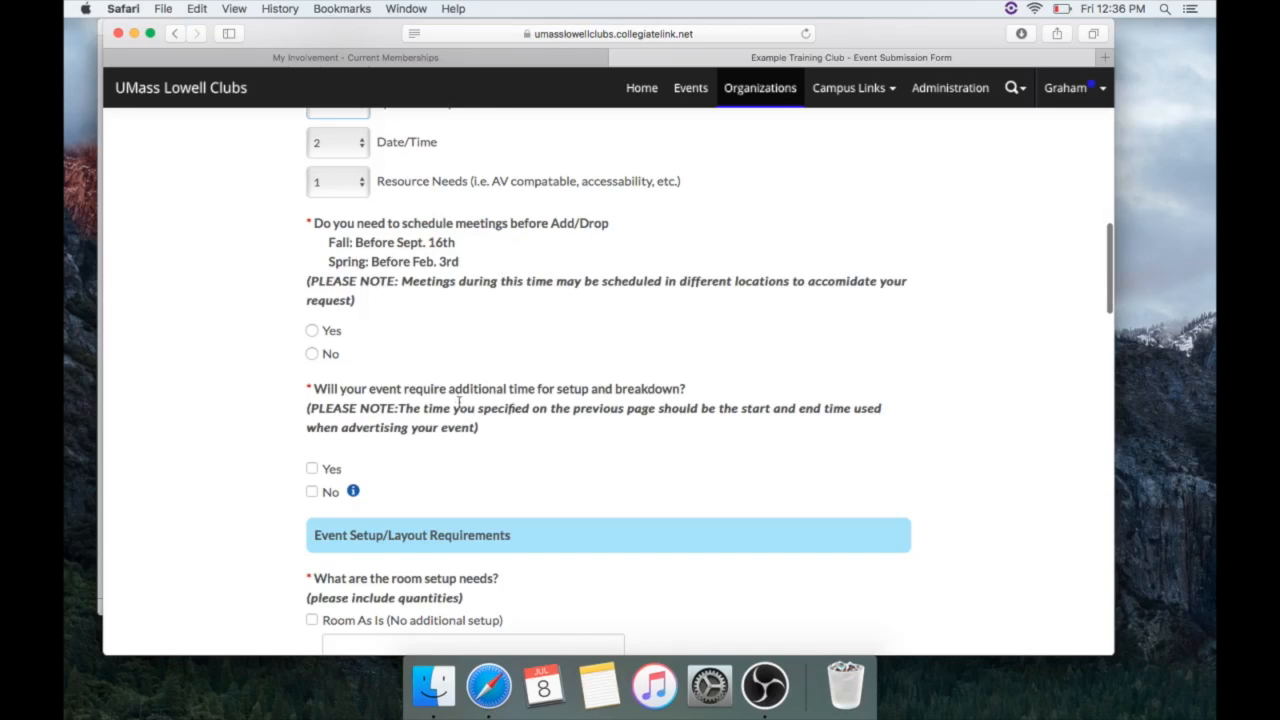
# Answer Yes to meeting before Add/Drop and Yes to extra setup and breakdown time
pyautogui.click(313, 331)
pyautogui.scroll(-2, 422, 338)
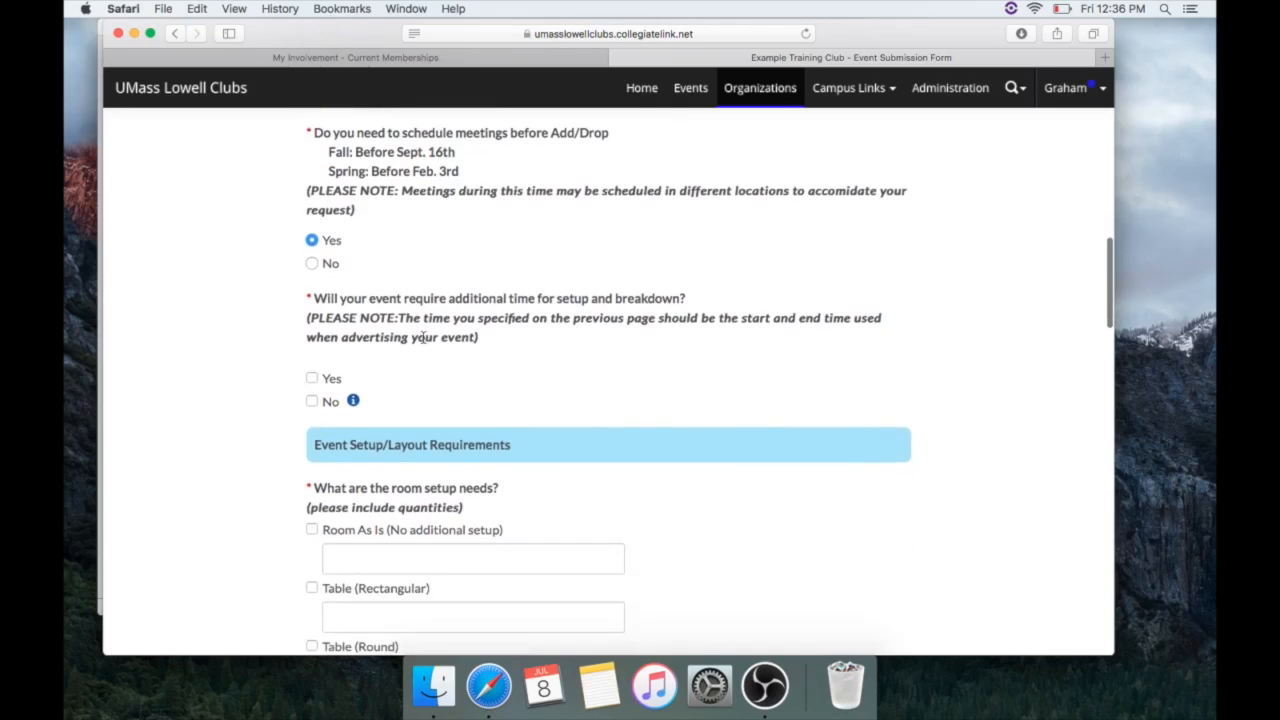
pyautogui.scroll(-2, 422, 337)
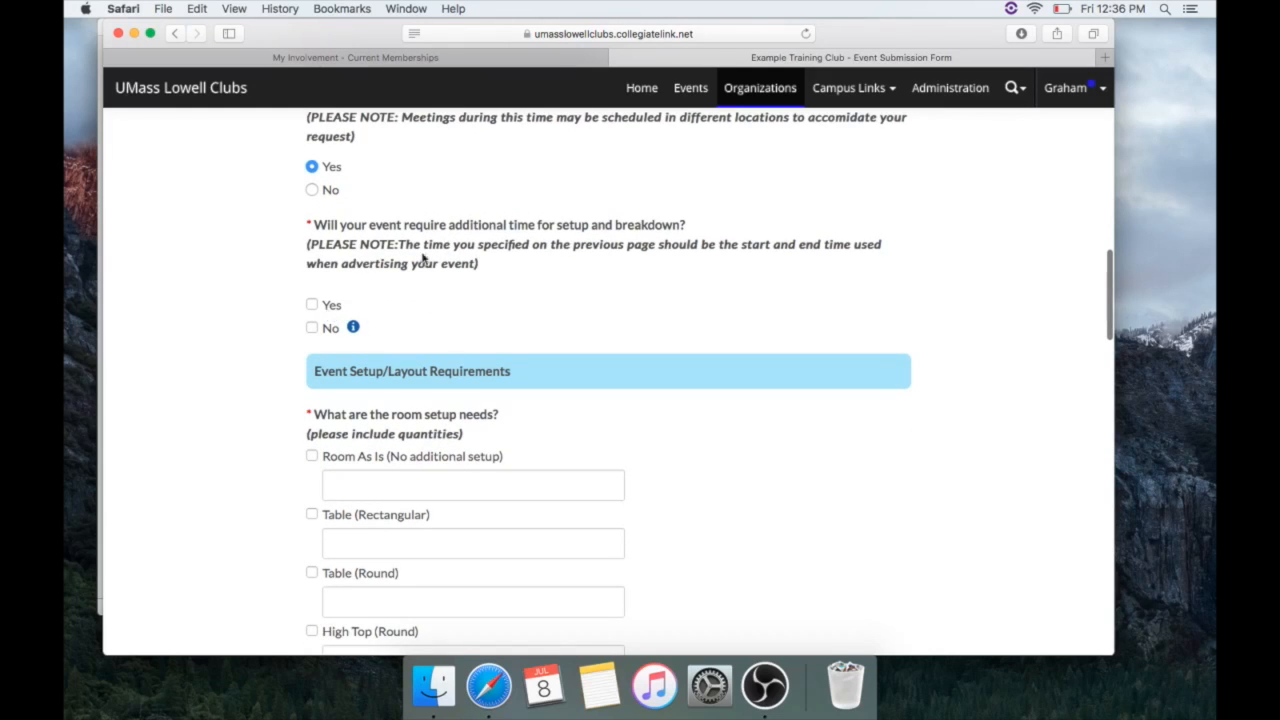
pyautogui.click(312, 304)
pyautogui.scroll(-4, 530, 387)
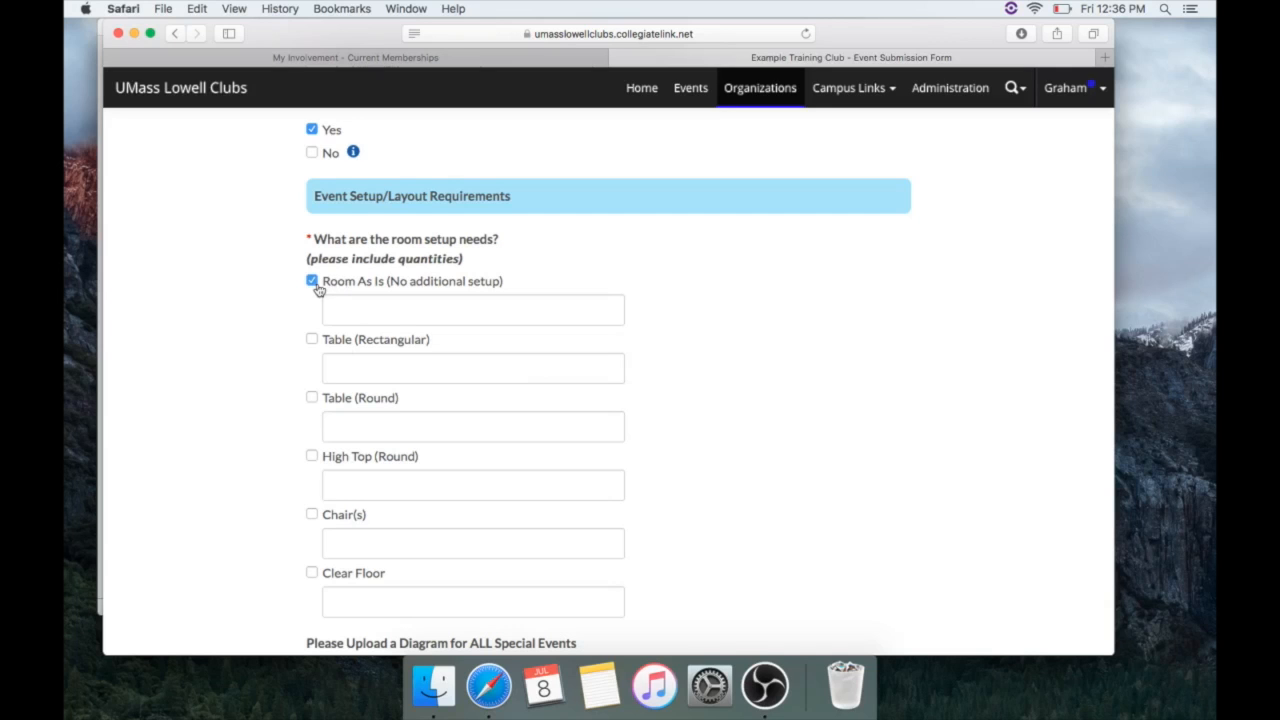
pyautogui.scroll(-2, 363, 400)
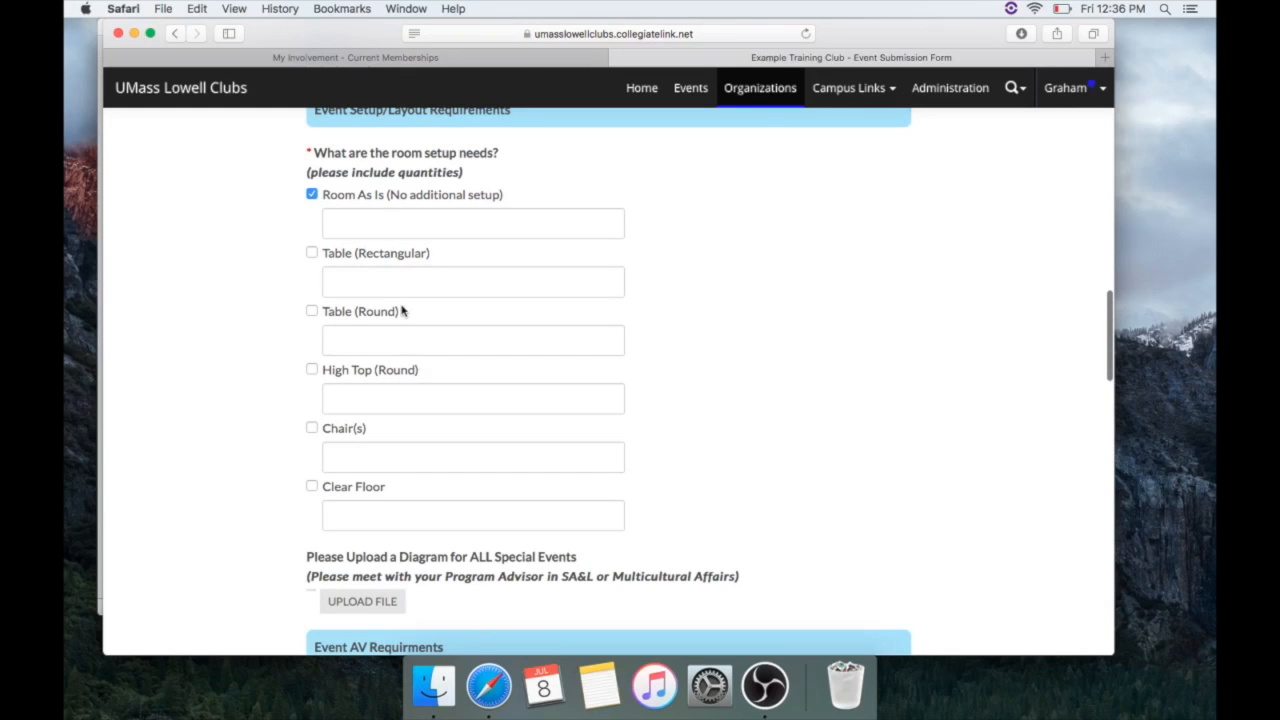
pyautogui.scroll(-8, 400, 362)
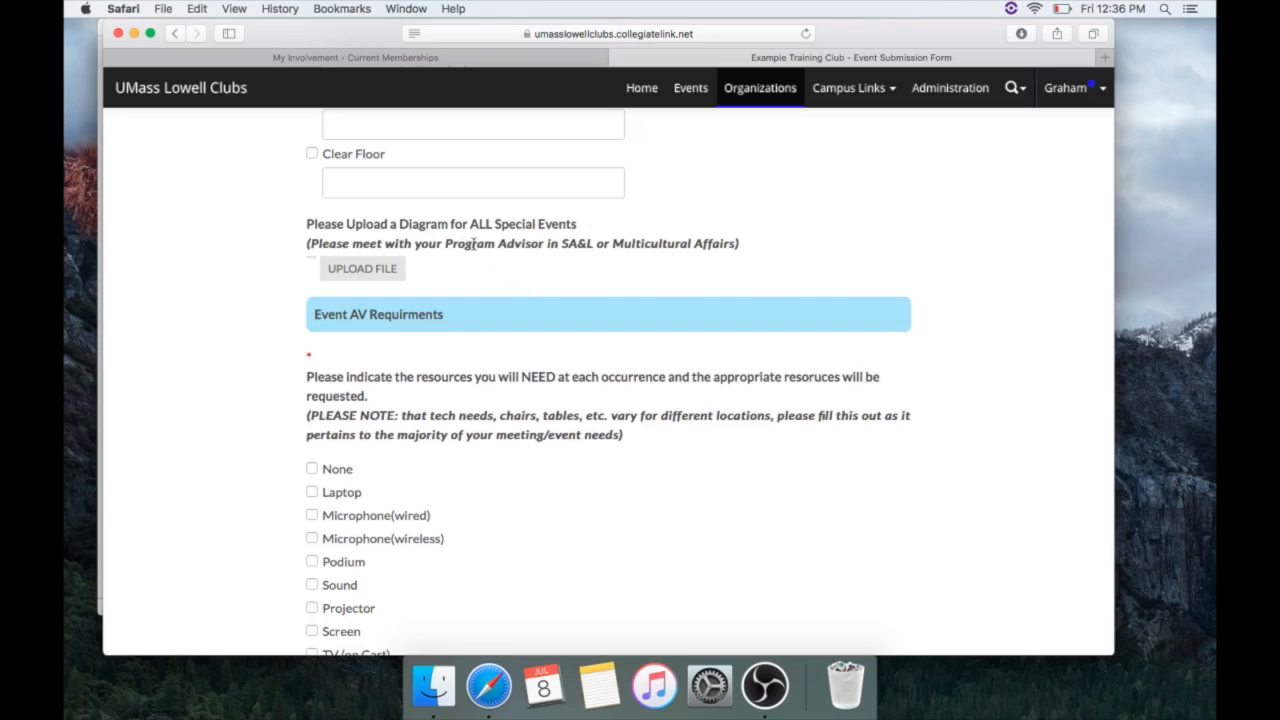
pyautogui.moveTo(446, 243); pyautogui.dragTo(744, 265)
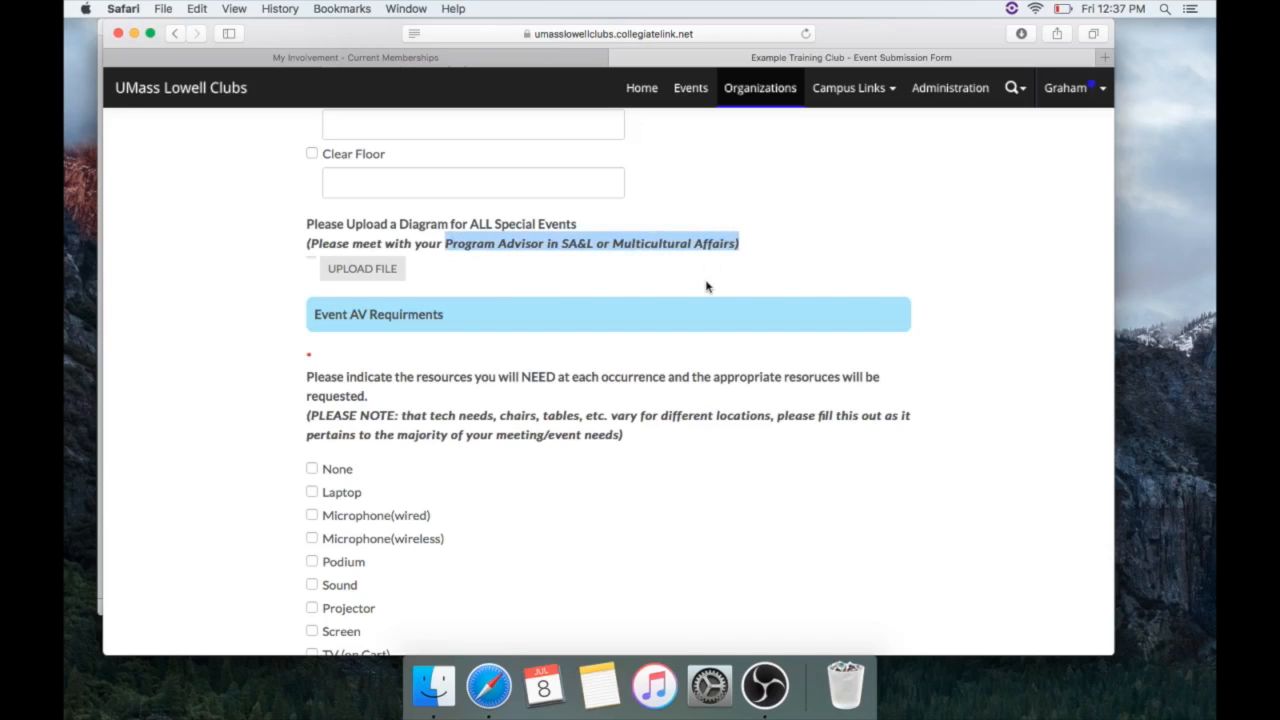
pyautogui.click(706, 287)
# Request a laptop, podium, projector and sound equipment under AV requirements
pyautogui.scroll(-5, 617, 343)
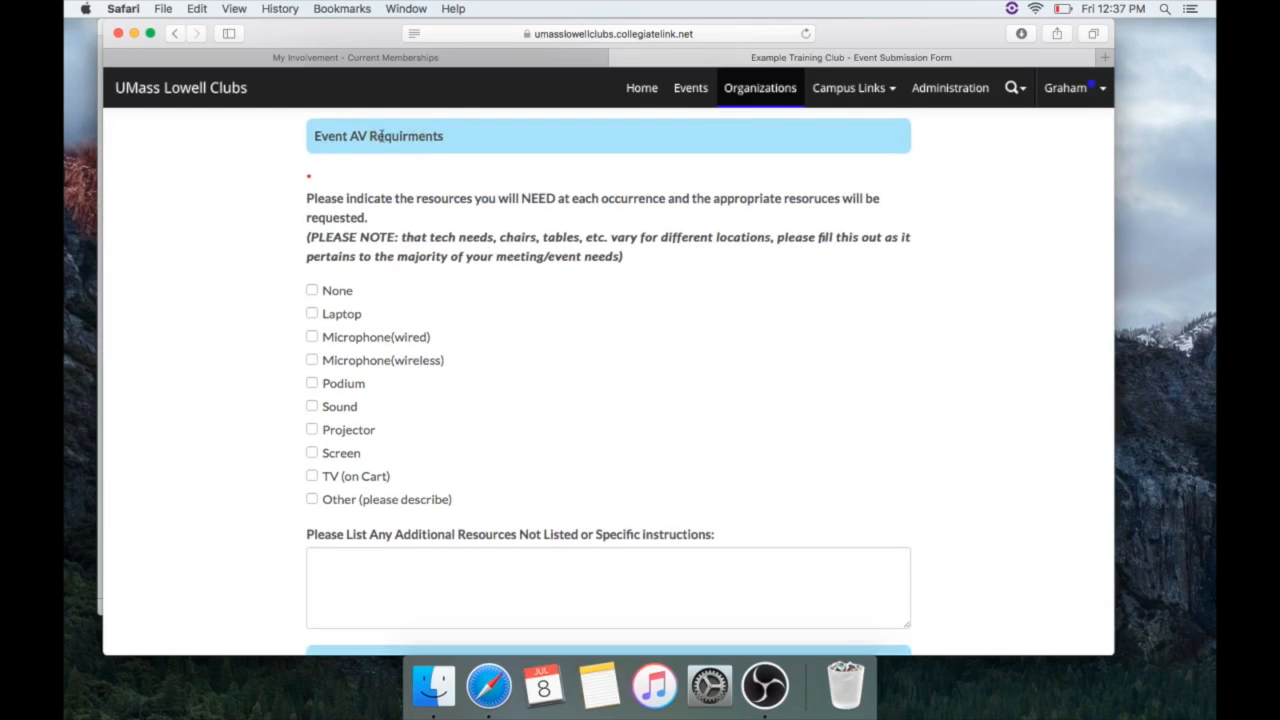
pyautogui.scroll(-2, 410, 284)
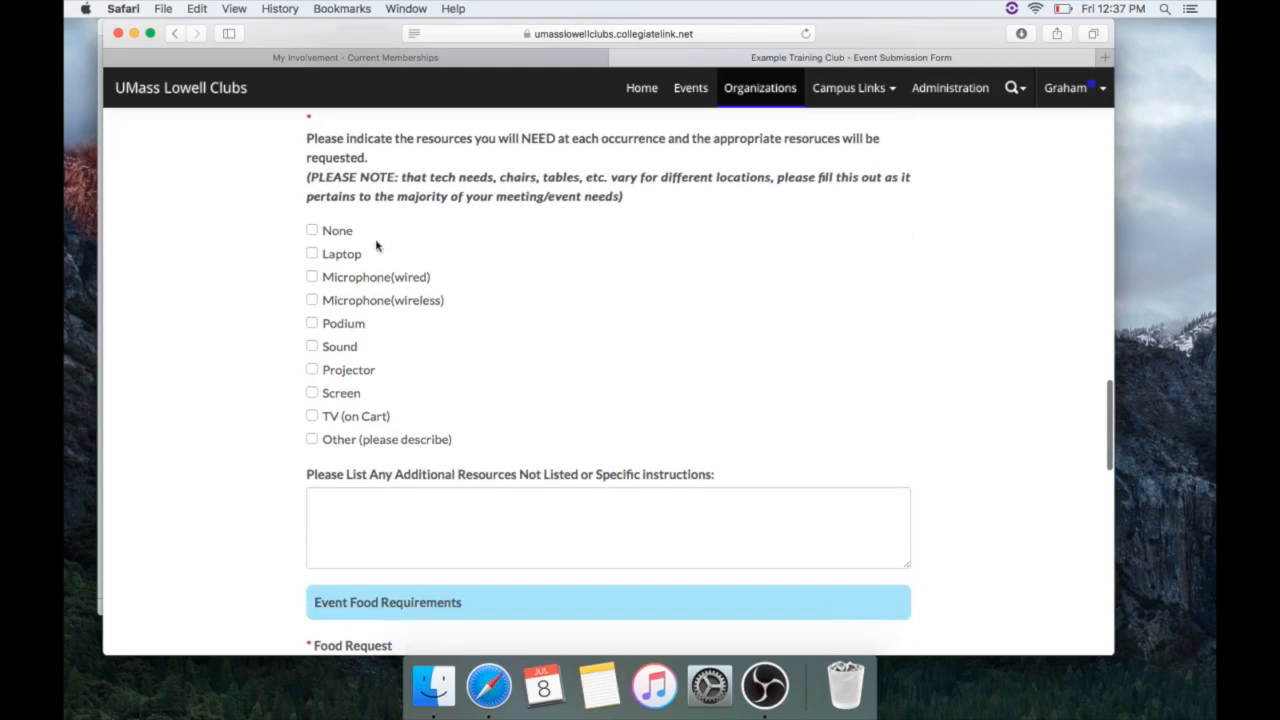
pyautogui.click(312, 230)
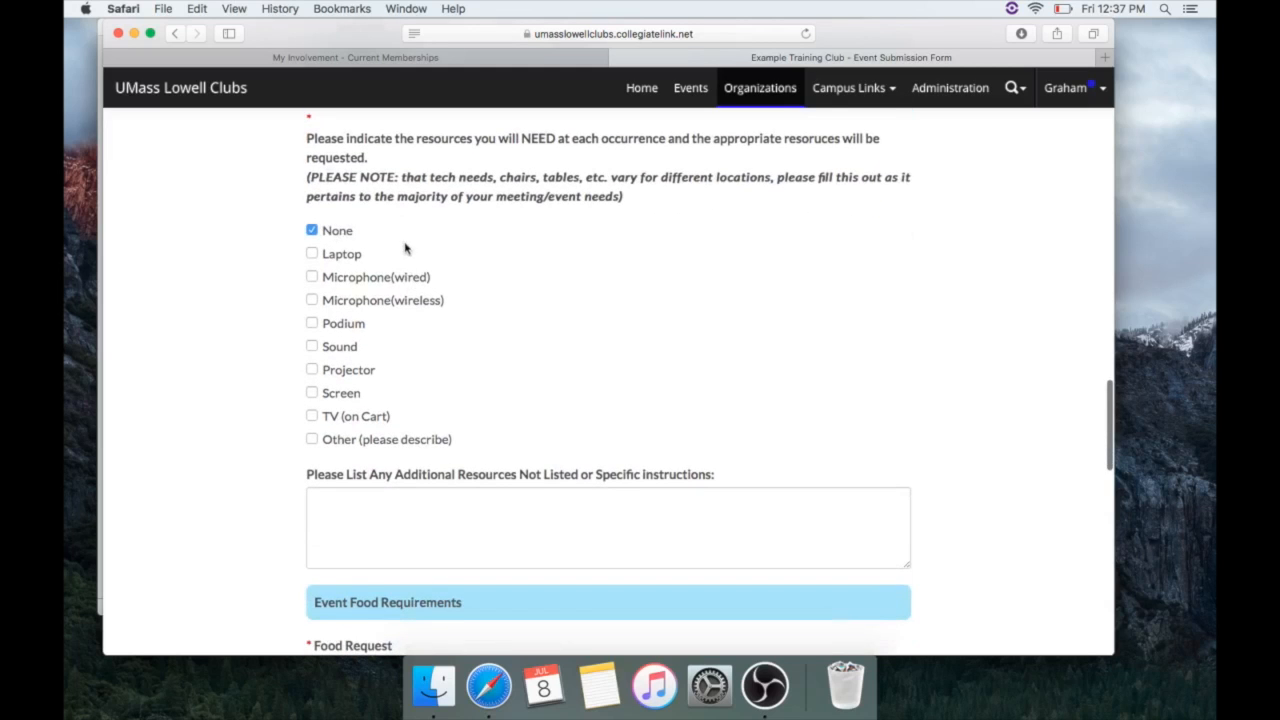
pyautogui.click(336, 231)
pyautogui.click(338, 264)
pyautogui.click(338, 326)
pyautogui.click(347, 369)
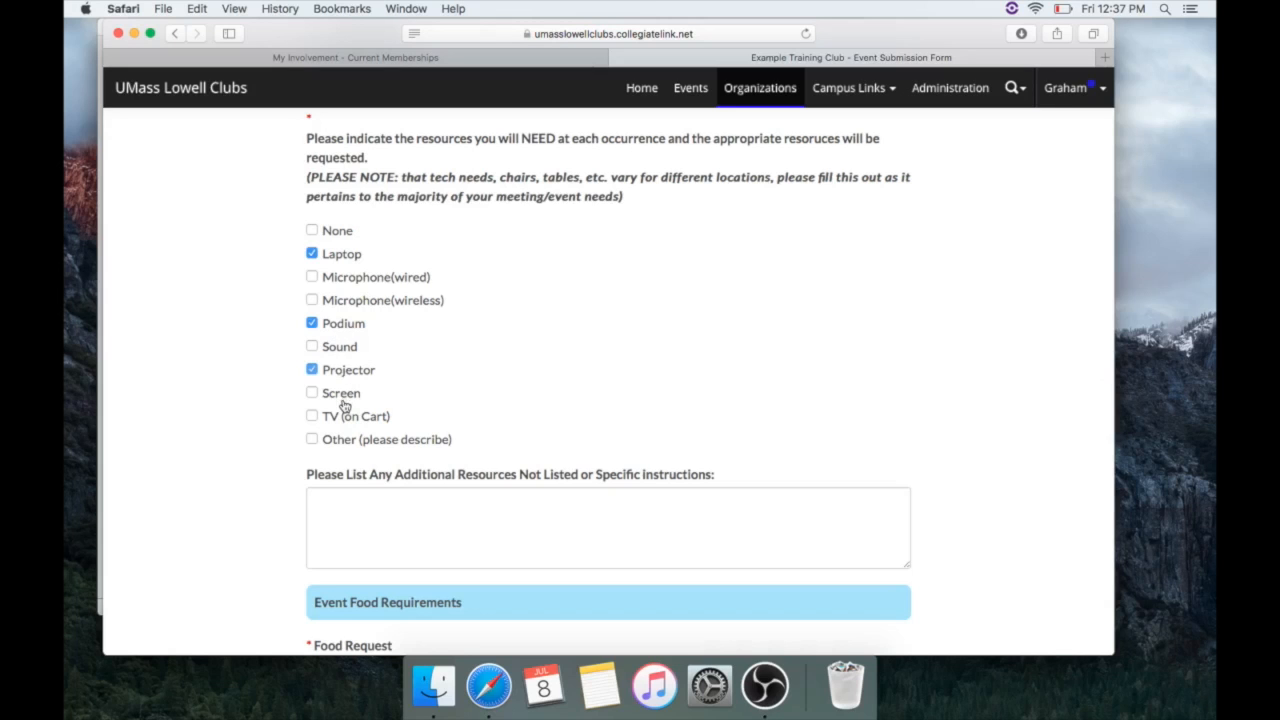
pyautogui.click(346, 350)
# Enter 'Example Resources' as the additional resources note
pyautogui.scroll(-5, 520, 461)
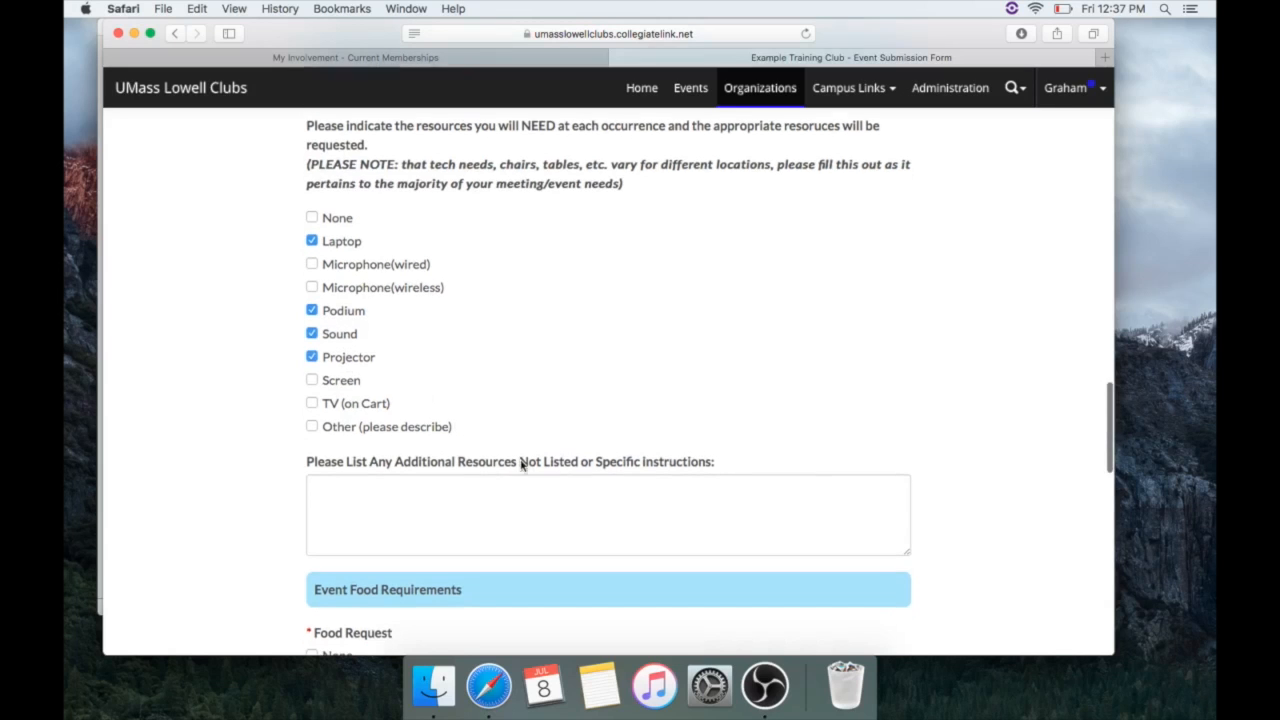
pyautogui.click(554, 324)
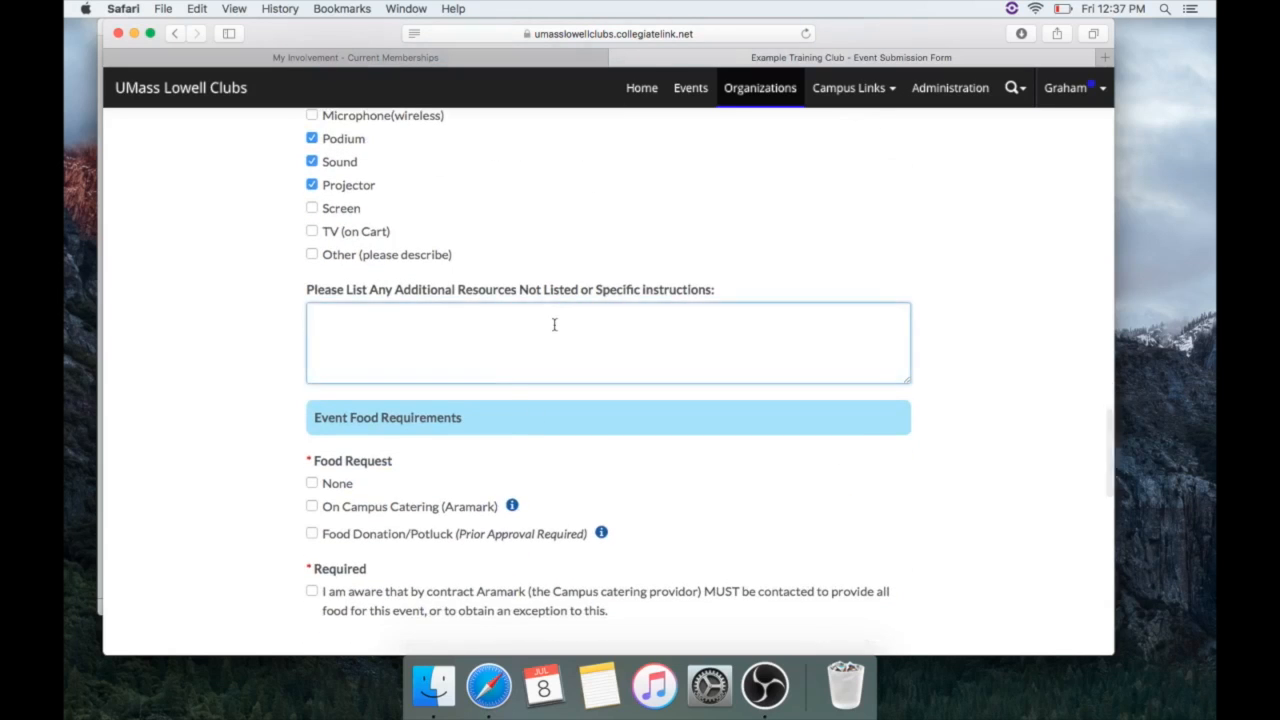
pyautogui.write('Exam')
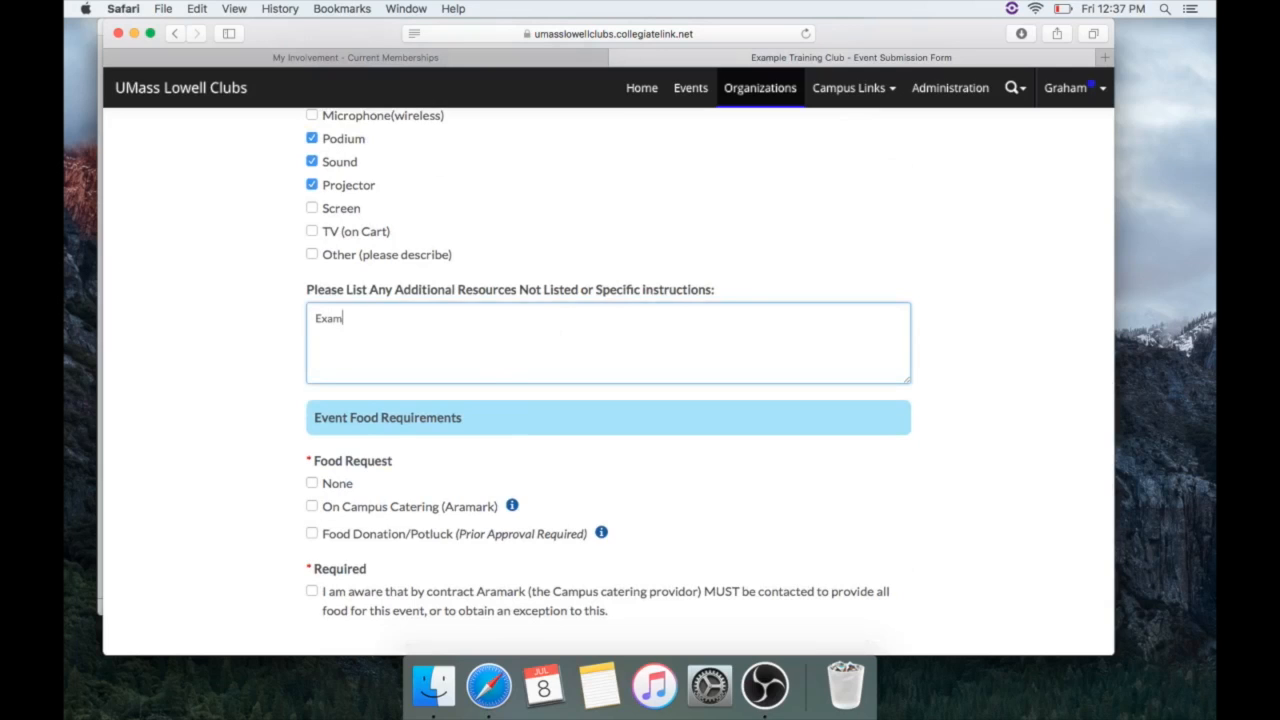
pyautogui.write('ple Resources')
# Try the None, on-campus catering and potluck food options, then clear them all
pyautogui.scroll(-5, 624, 340)
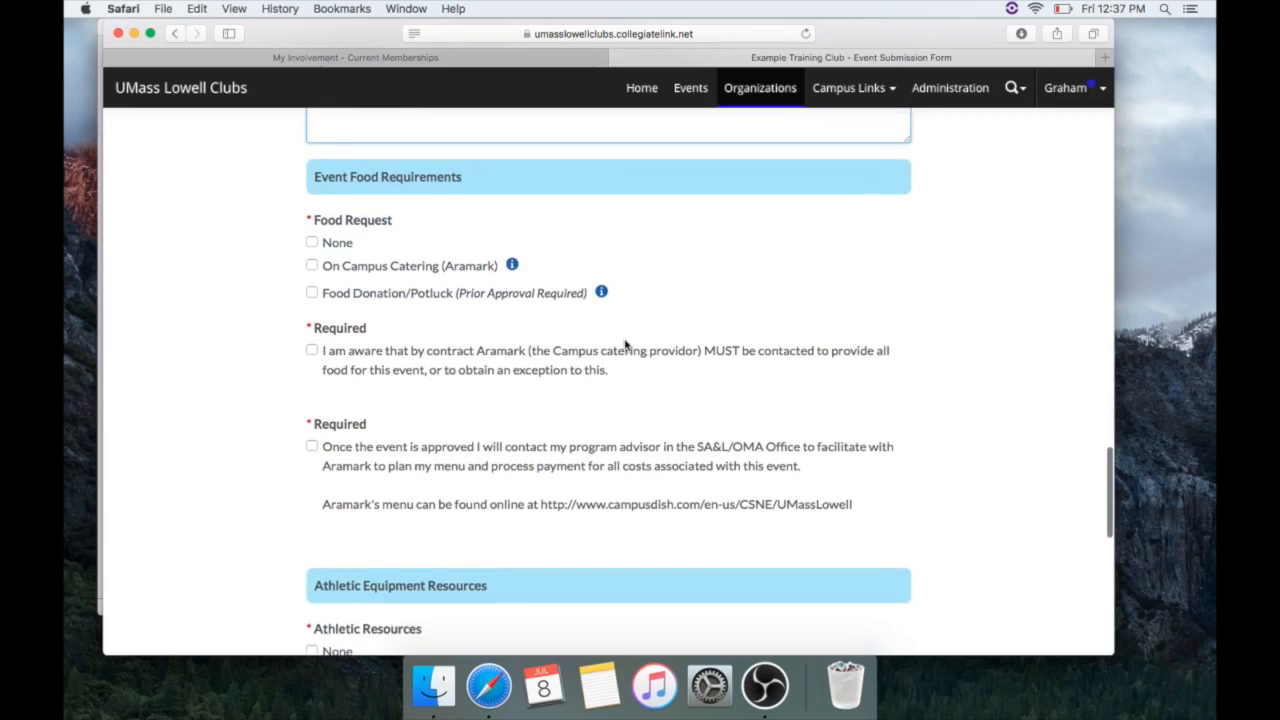
pyautogui.scroll(-1, 625, 344)
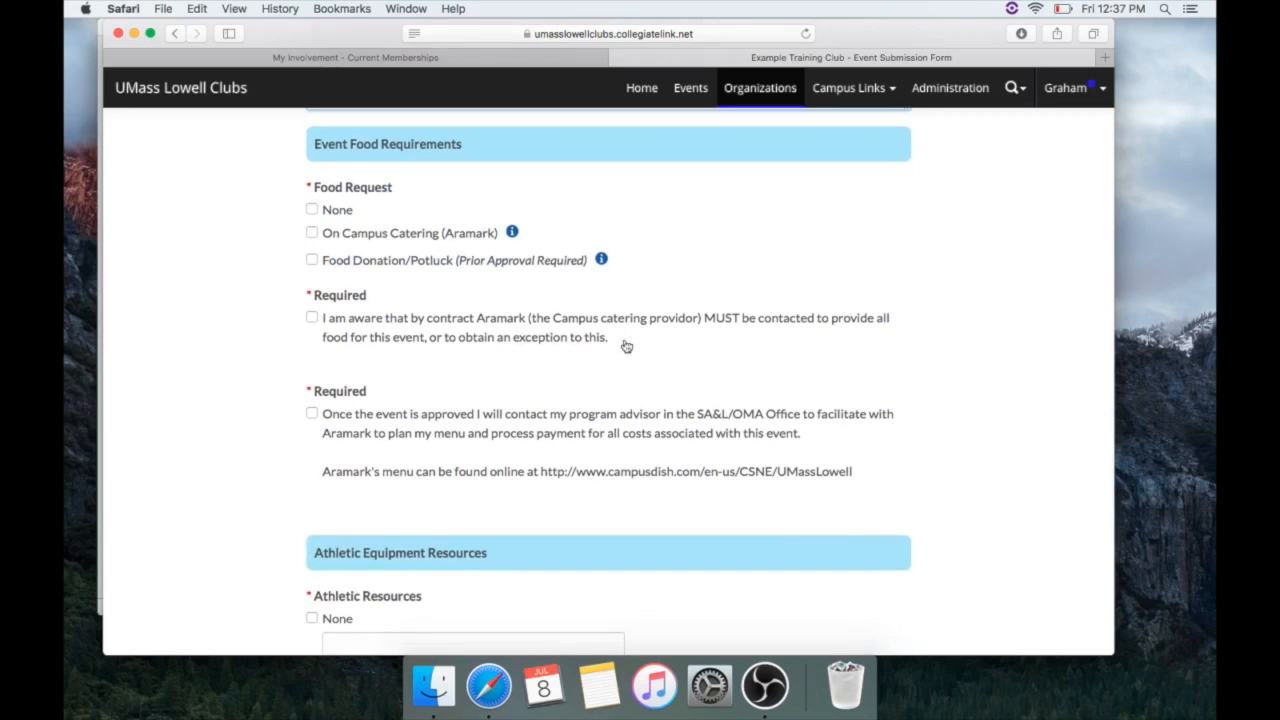
pyautogui.click(323, 216)
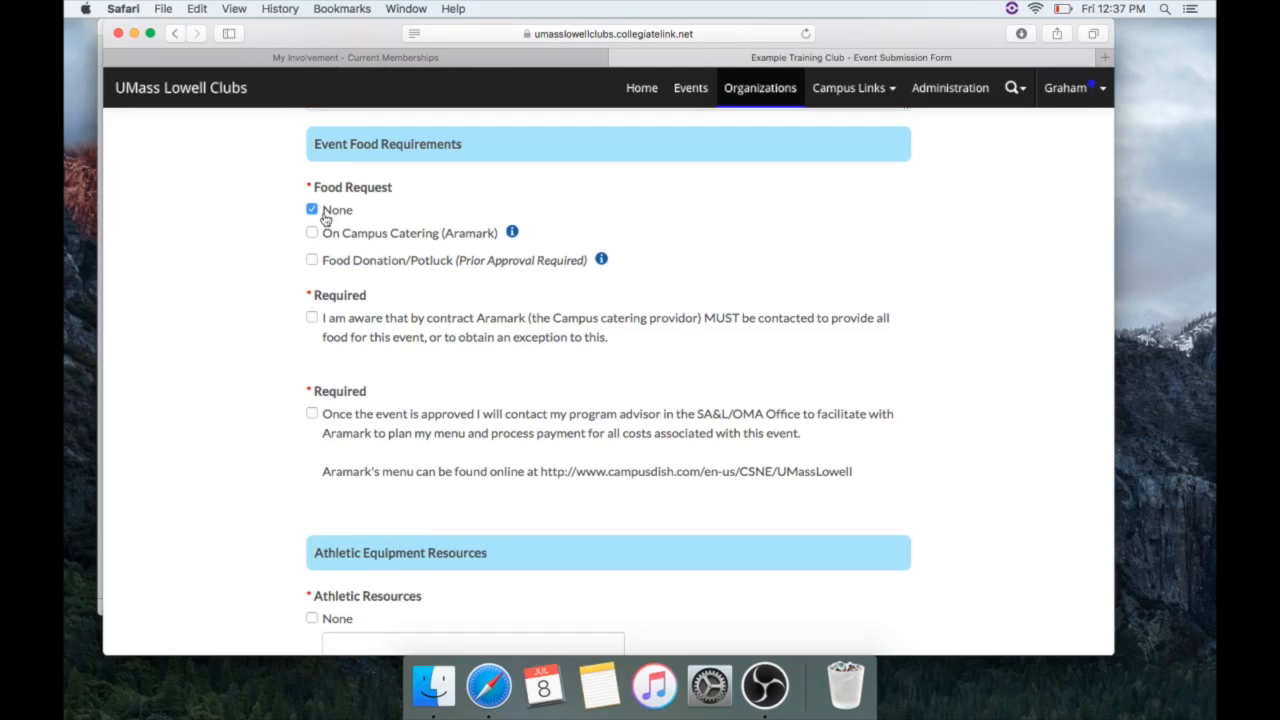
pyautogui.click(334, 234)
pyautogui.click(332, 259)
pyautogui.click(315, 211)
pyautogui.click(315, 233)
pyautogui.click(323, 259)
# Read and dismiss the Aramark catering and food donation info notices
pyautogui.click(512, 233)
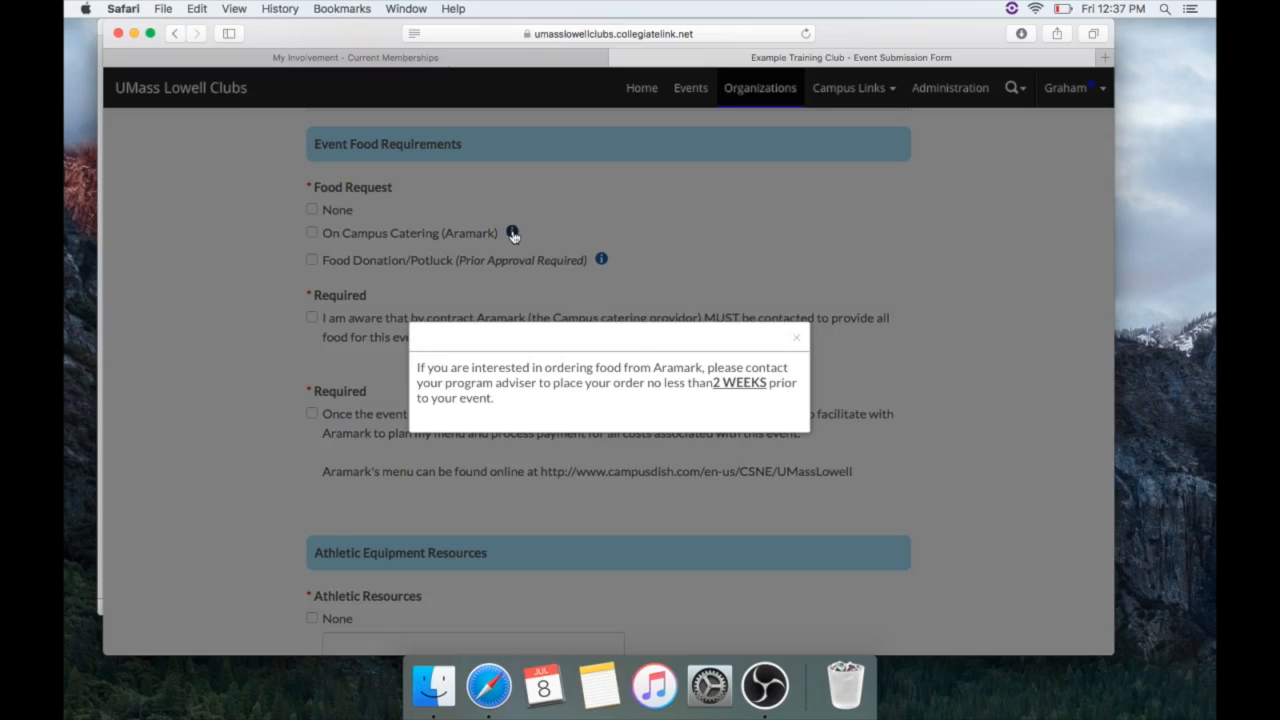
pyautogui.click(796, 338)
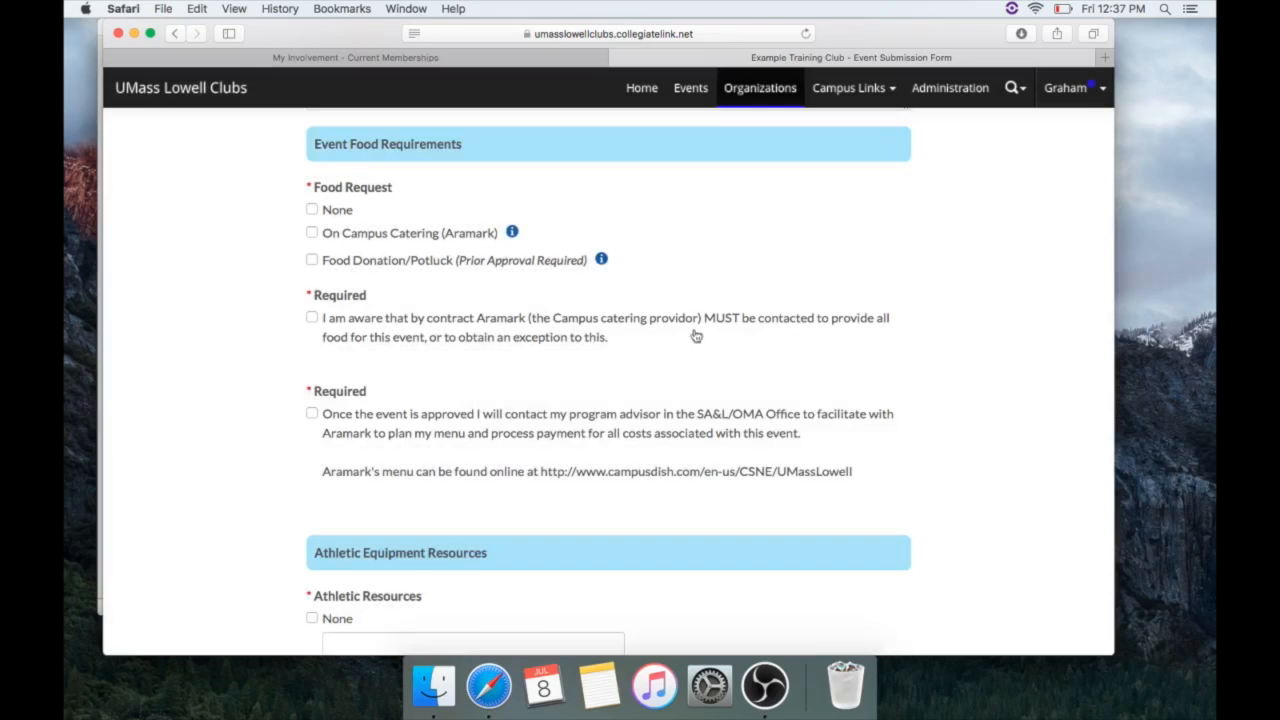
pyautogui.click(602, 261)
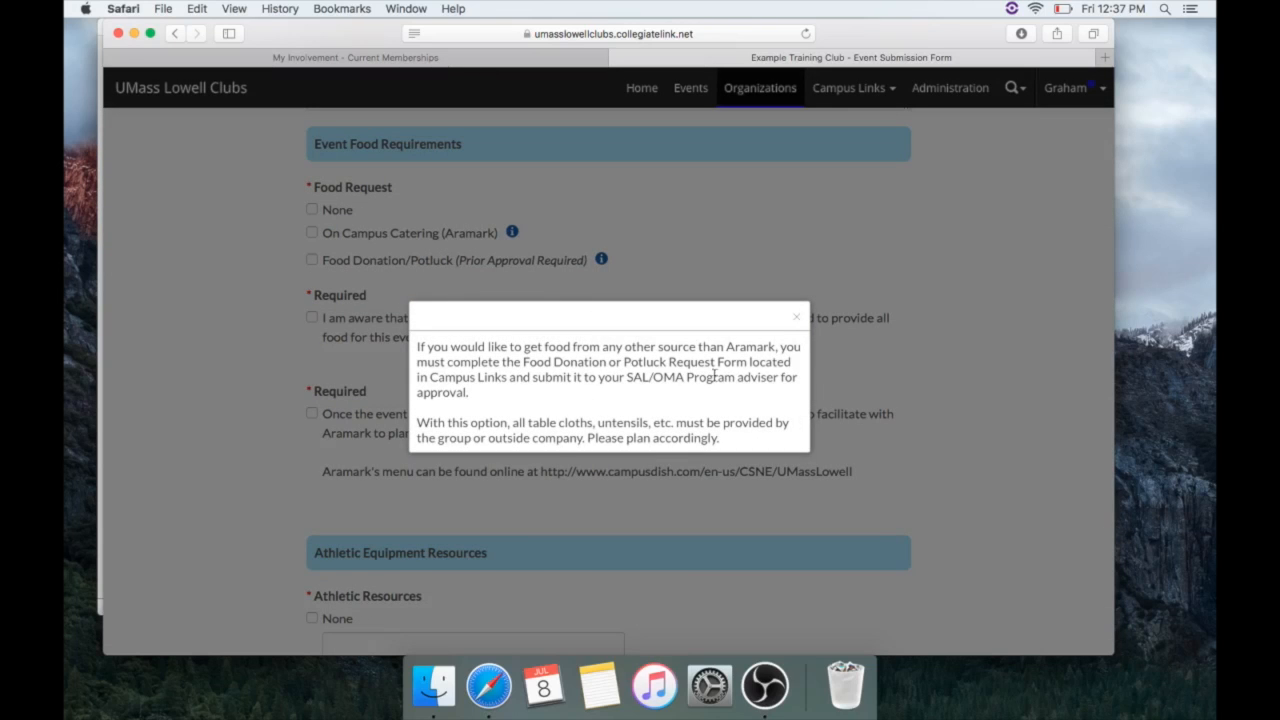
pyautogui.click(797, 318)
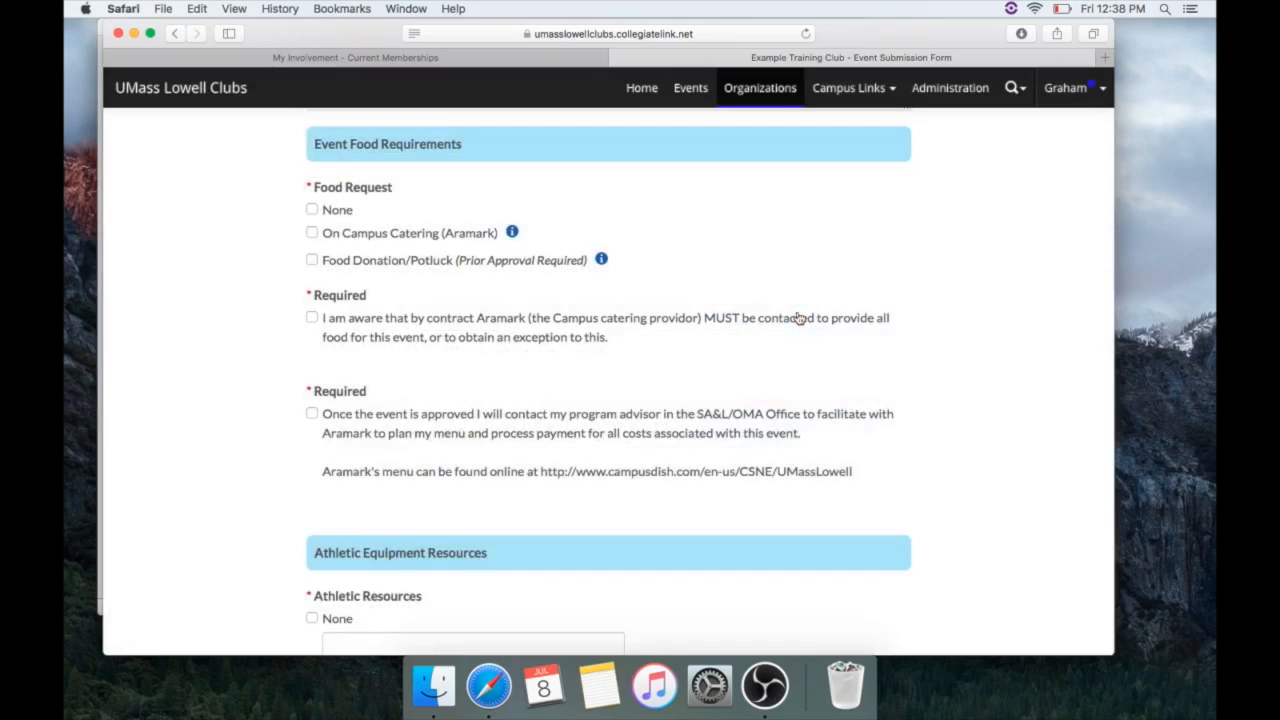
# Set the food request to None and acknowledge the Aramark catering contract requirement
pyautogui.click(322, 210)
pyautogui.click(312, 318)
pyautogui.scroll(-2, 563, 371)
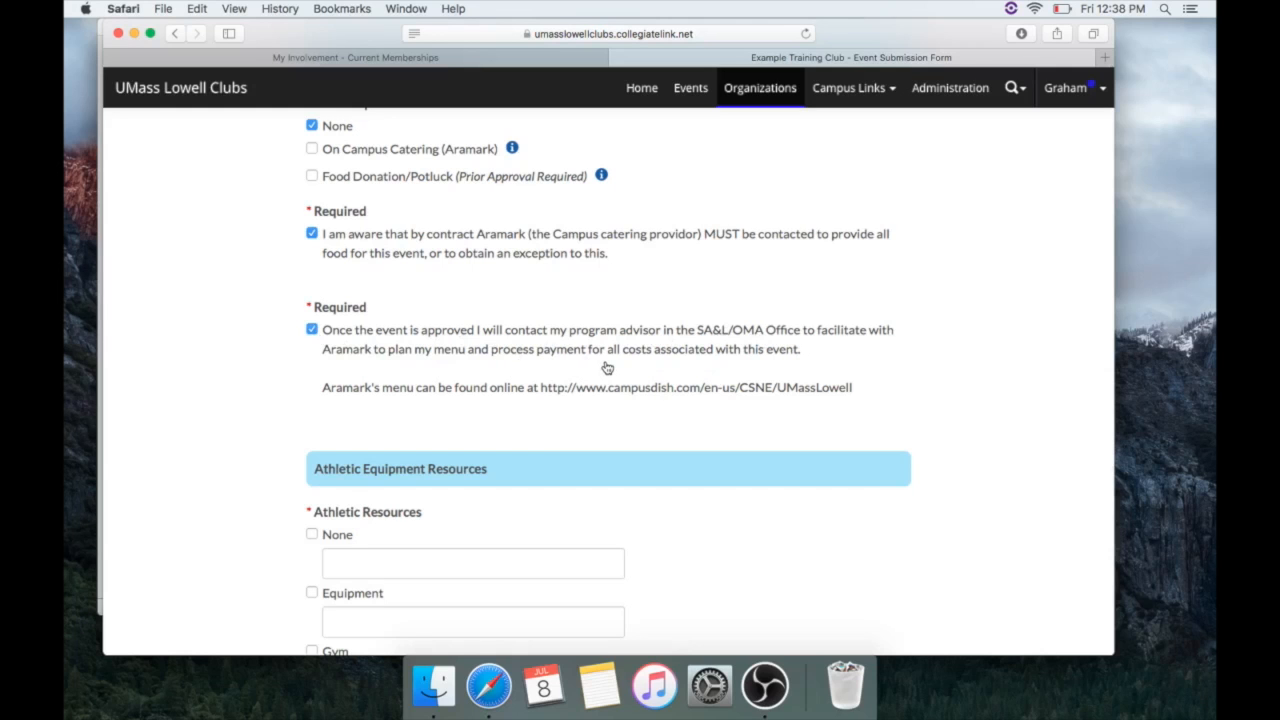
pyautogui.scroll(-5, 606, 368)
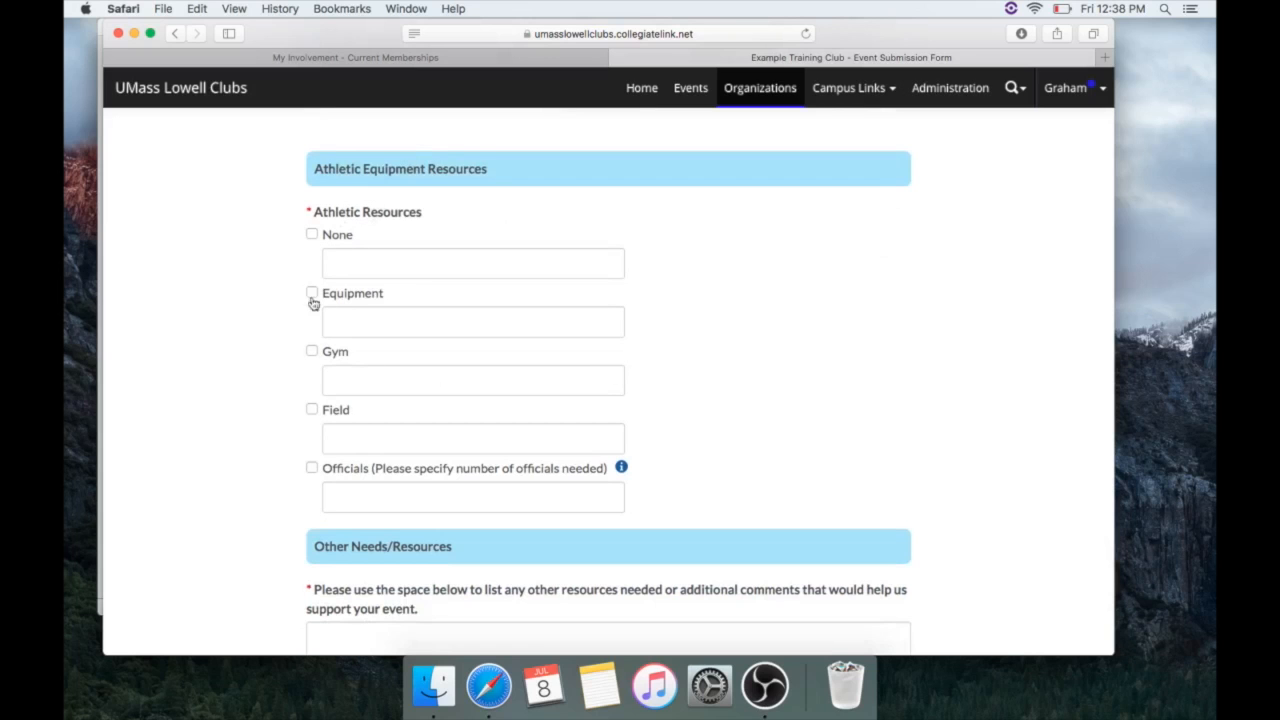
# Mark that no athletic resources are needed
pyautogui.click(312, 234)
pyautogui.scroll(-2, 436, 302)
pyautogui.scroll(-2, 436, 302)
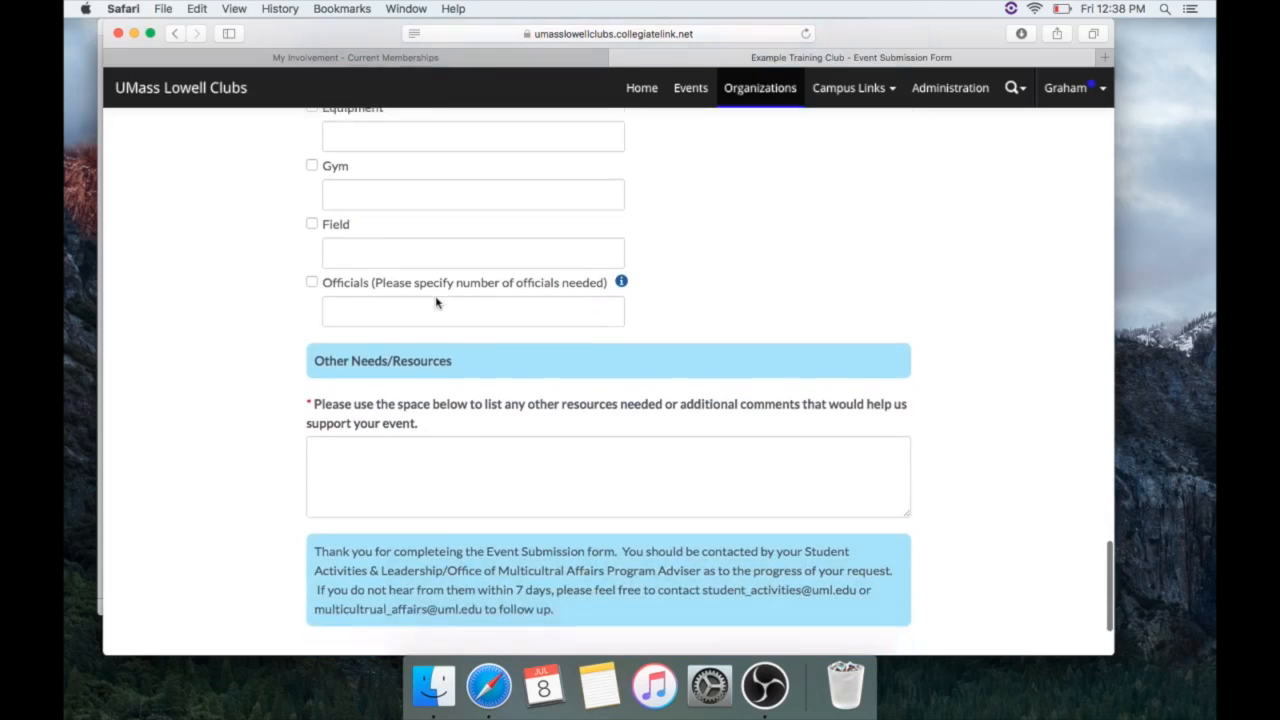
pyautogui.scroll(-1, 436, 298)
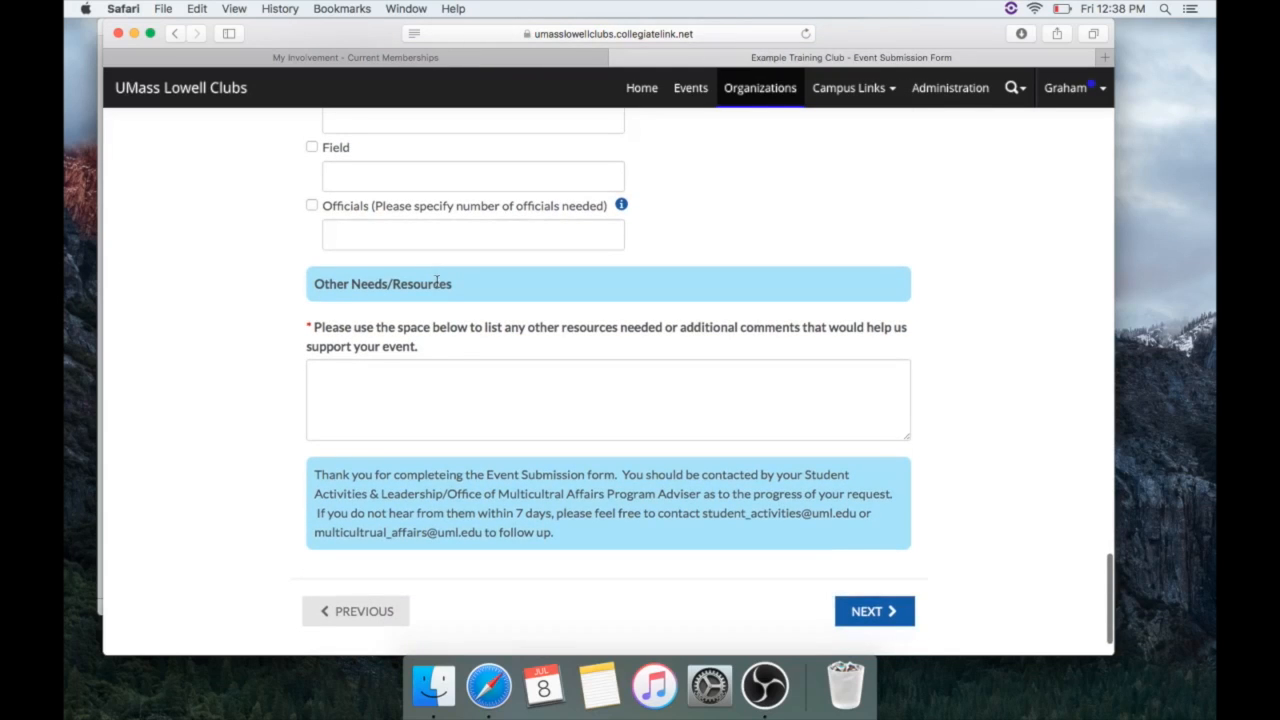
# Enter 'Example Club is cool' as the Other Needs comment and continue to review
pyautogui.click(449, 377)
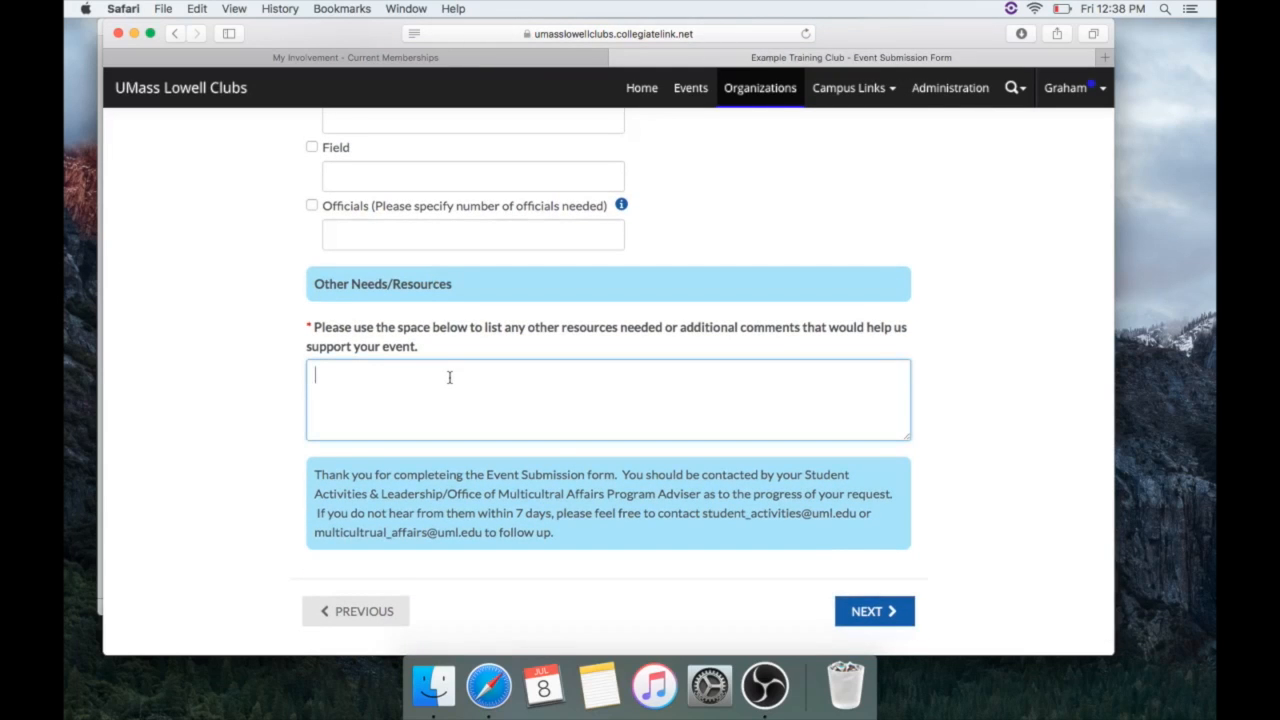
pyautogui.write('Example Club is cool')
pyautogui.moveTo(478, 386); pyautogui.dragTo(269, 376)
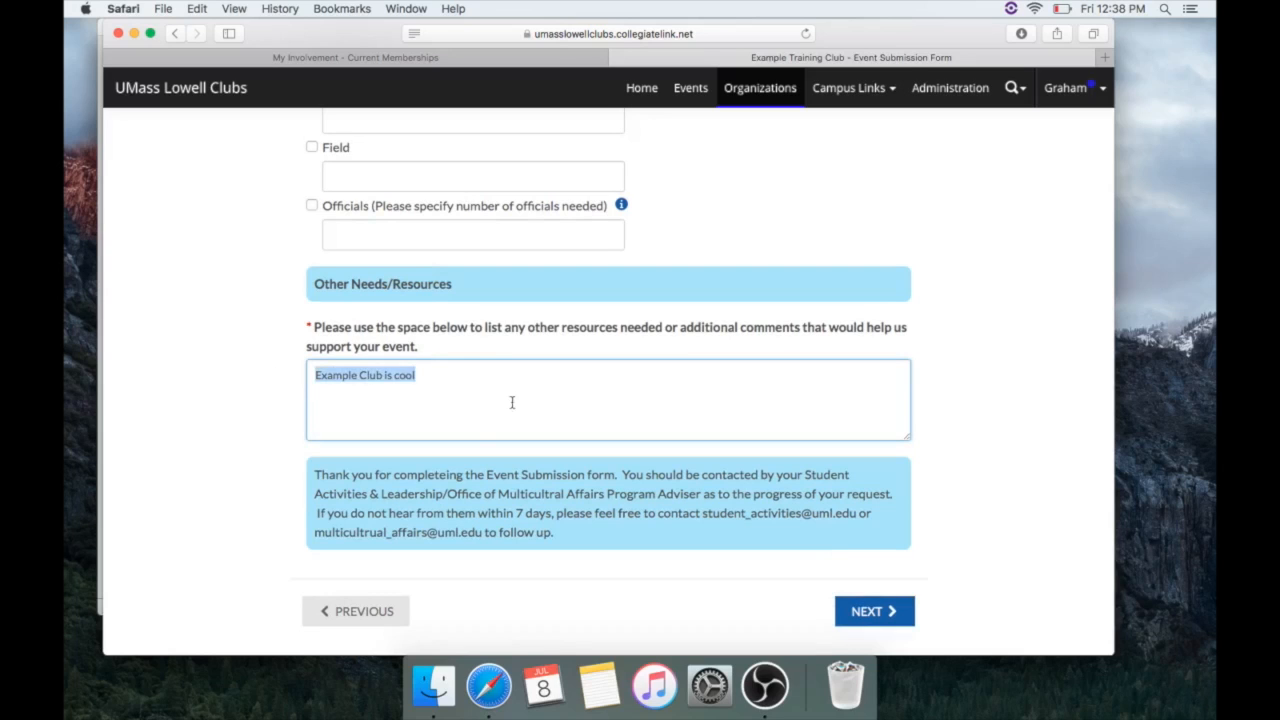
pyautogui.click(592, 424)
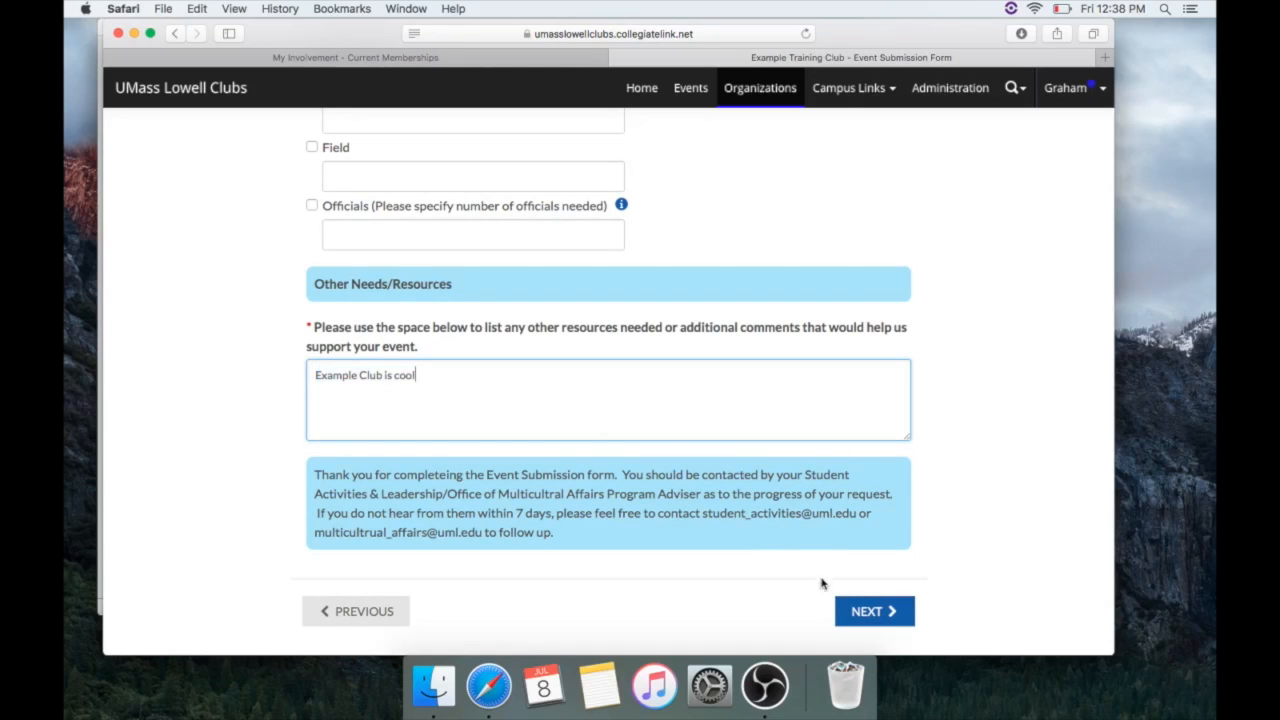
pyautogui.click(858, 611)
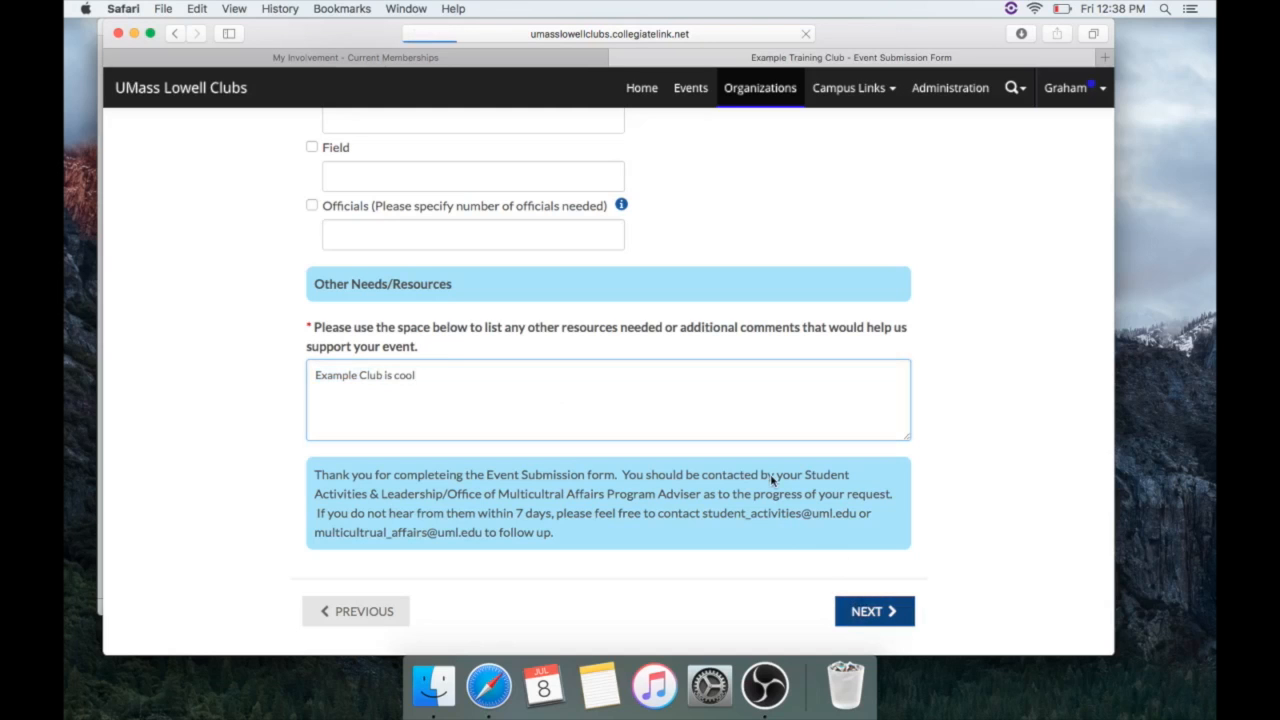
# Review the Example Meetings dates and auto-approval note, then submit the event
pyautogui.scroll(-2, 591, 546)
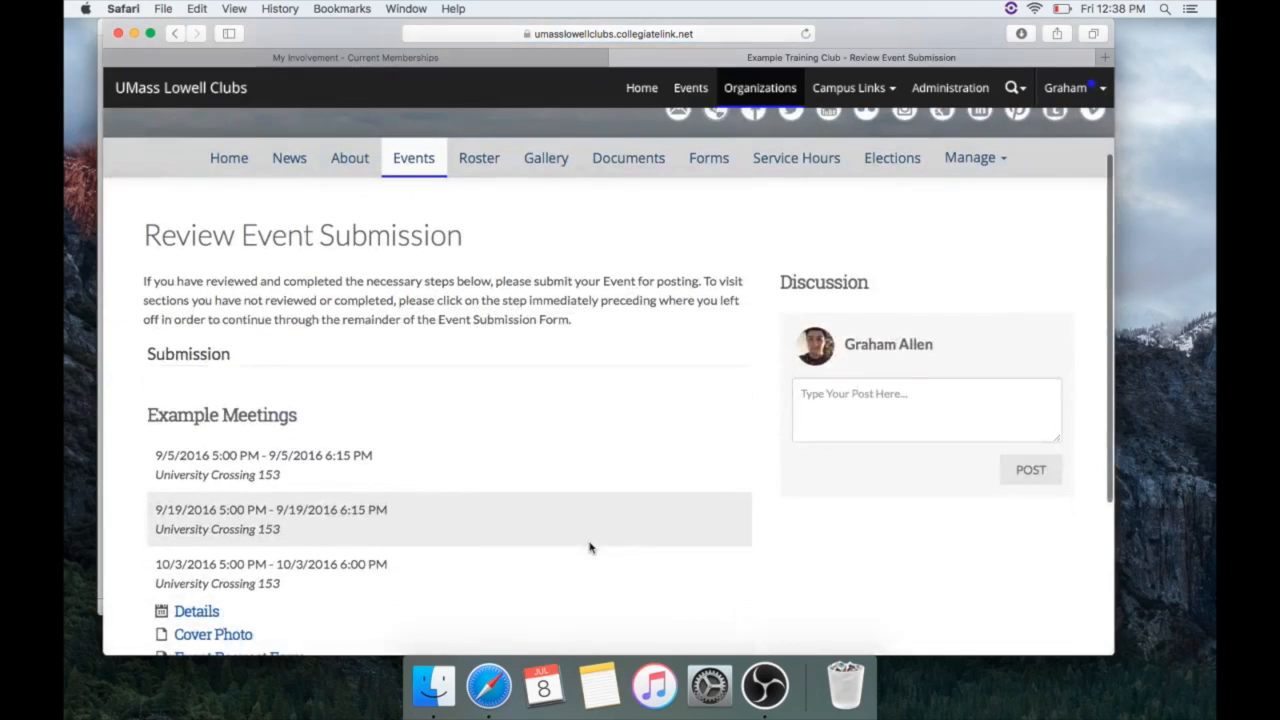
pyautogui.scroll(-3, 590, 547)
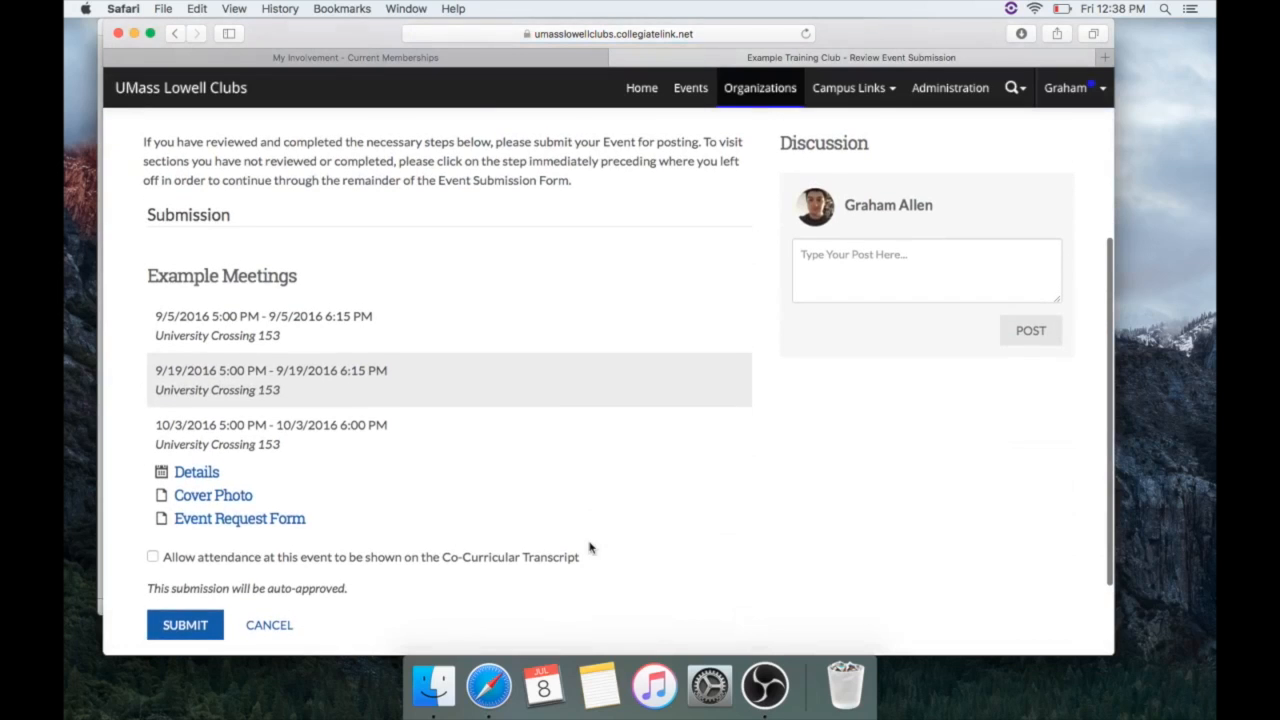
pyautogui.scroll(2, 590, 547)
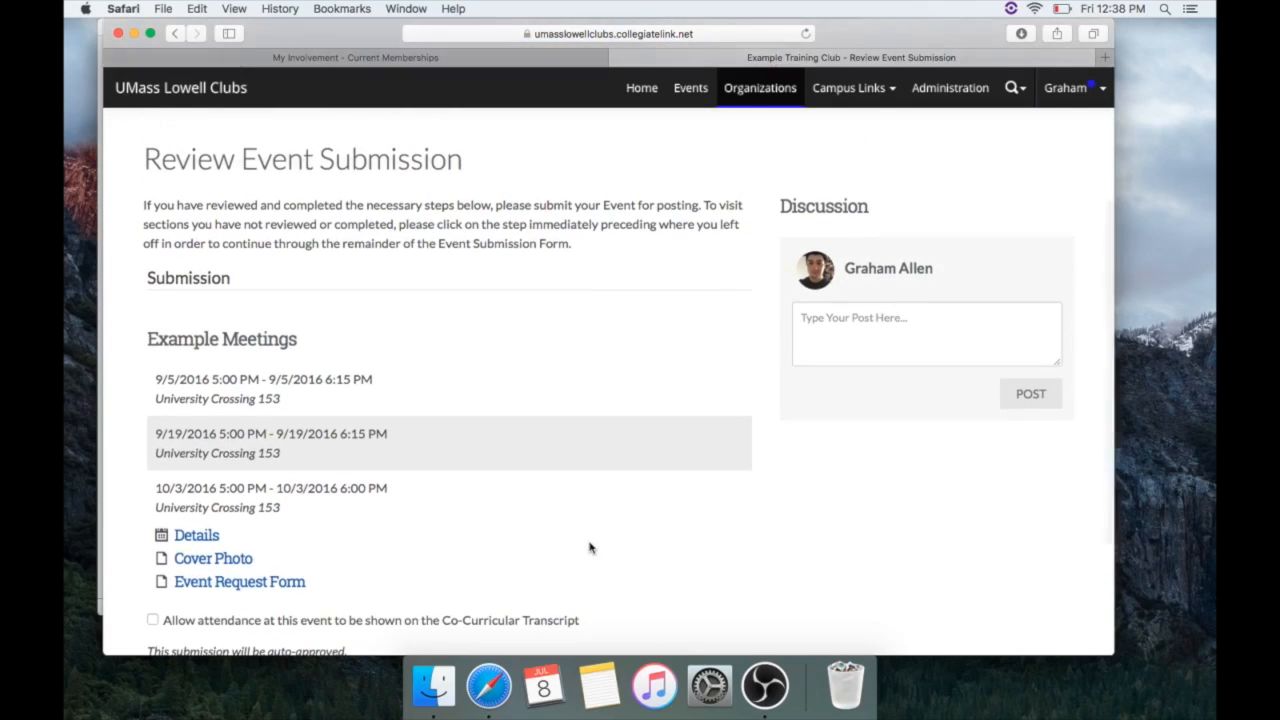
pyautogui.scroll(-3, 590, 547)
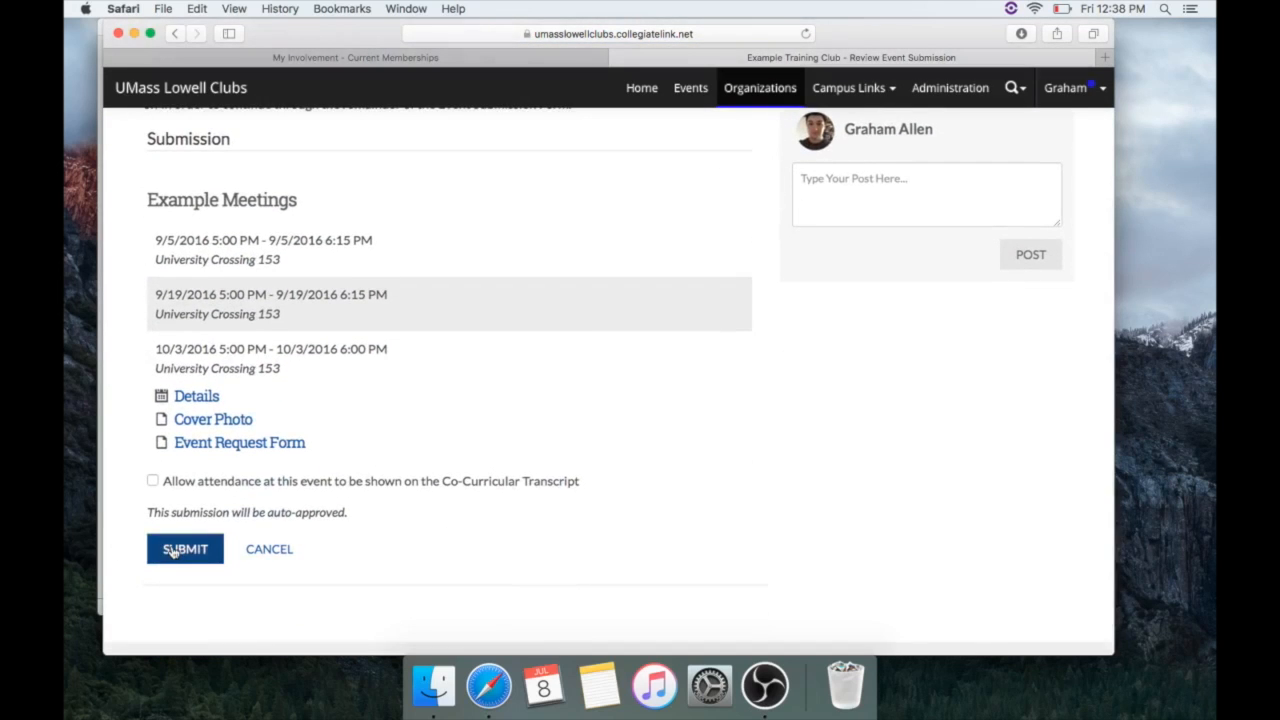
pyautogui.moveTo(146, 512); pyautogui.dragTo(358, 517)
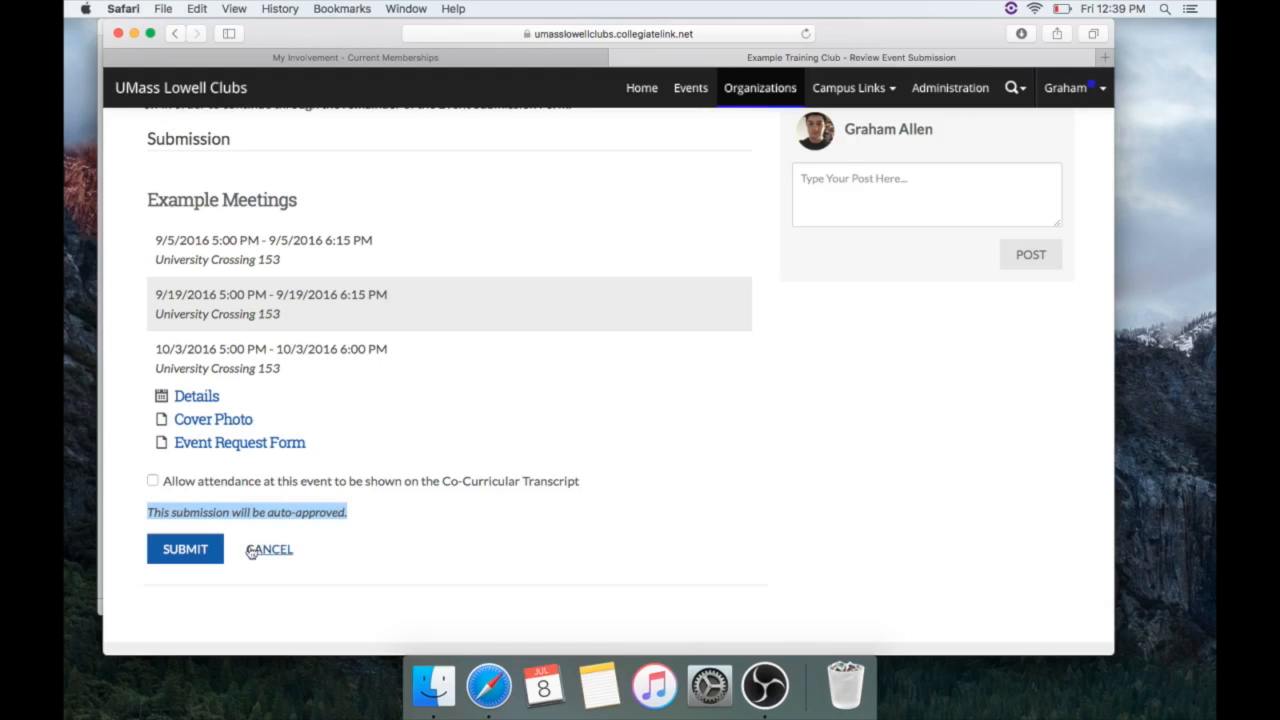
pyautogui.click(201, 551)
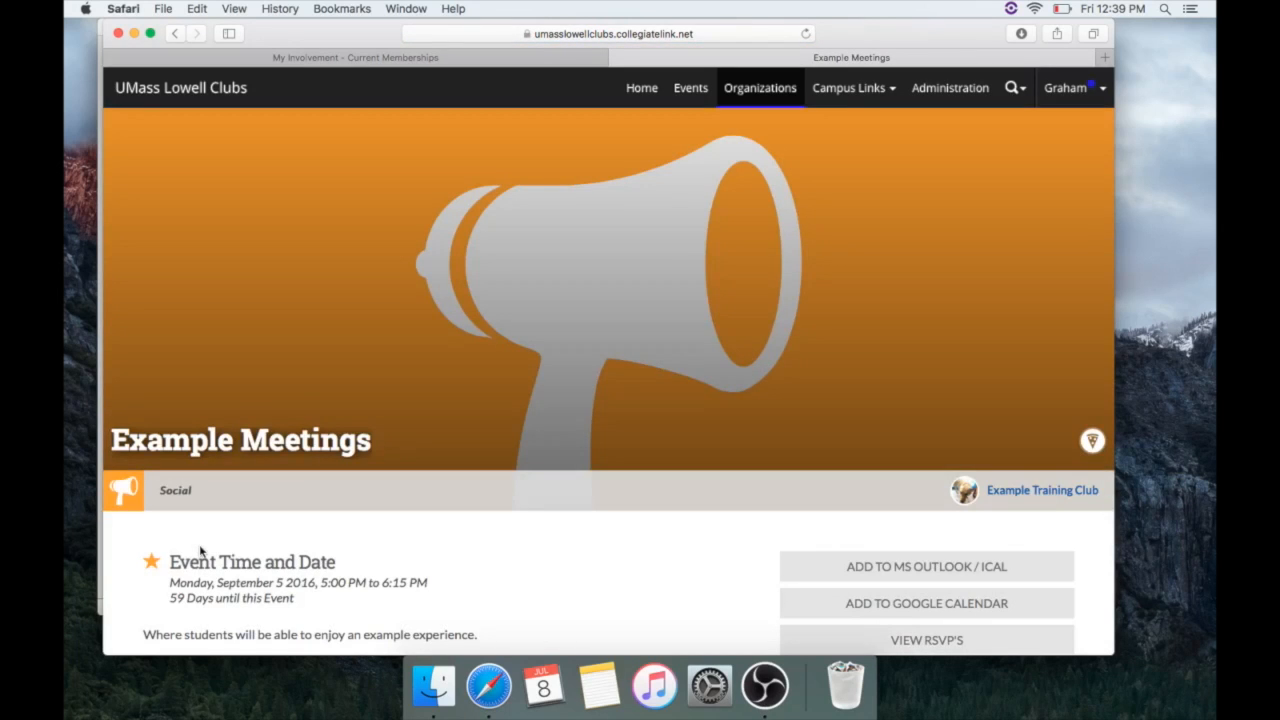
# Scroll through the Example Meetings event page to view its University Crossing 153 location and upcoming sessions
pyautogui.scroll(-3, 201, 551)
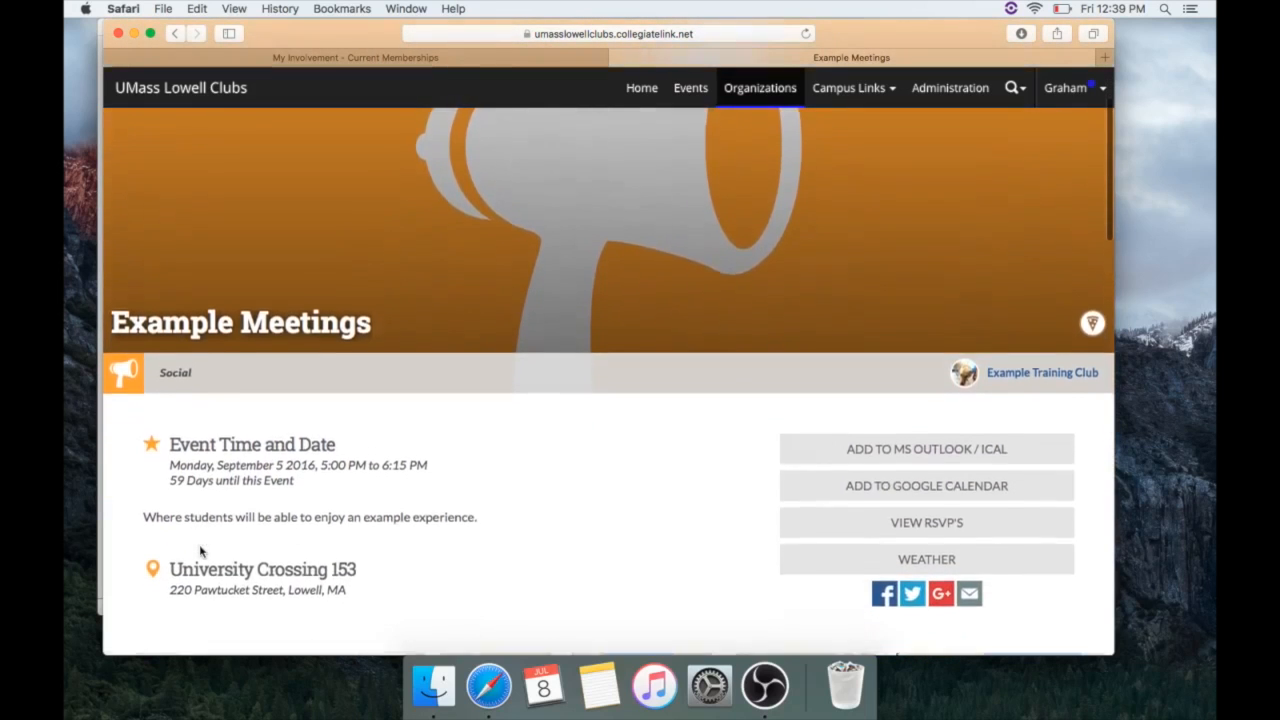
pyautogui.scroll(-10, 201, 551)
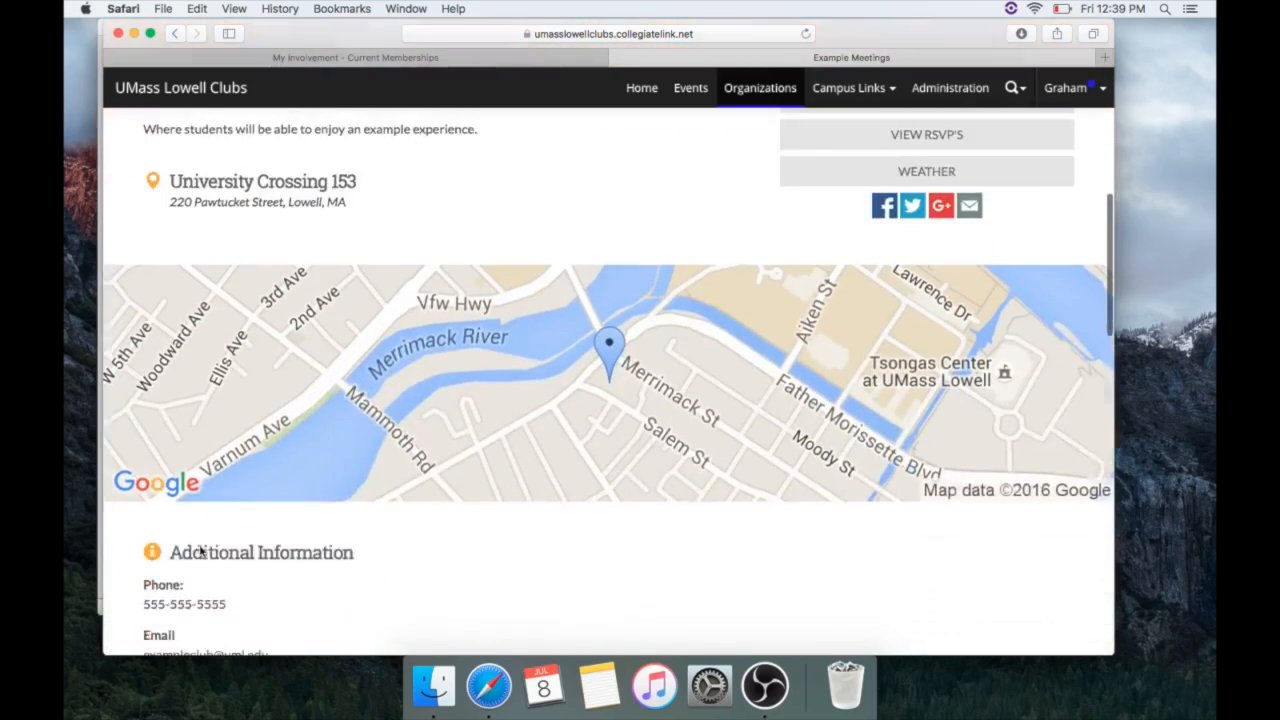
pyautogui.scroll(-12, 201, 551)
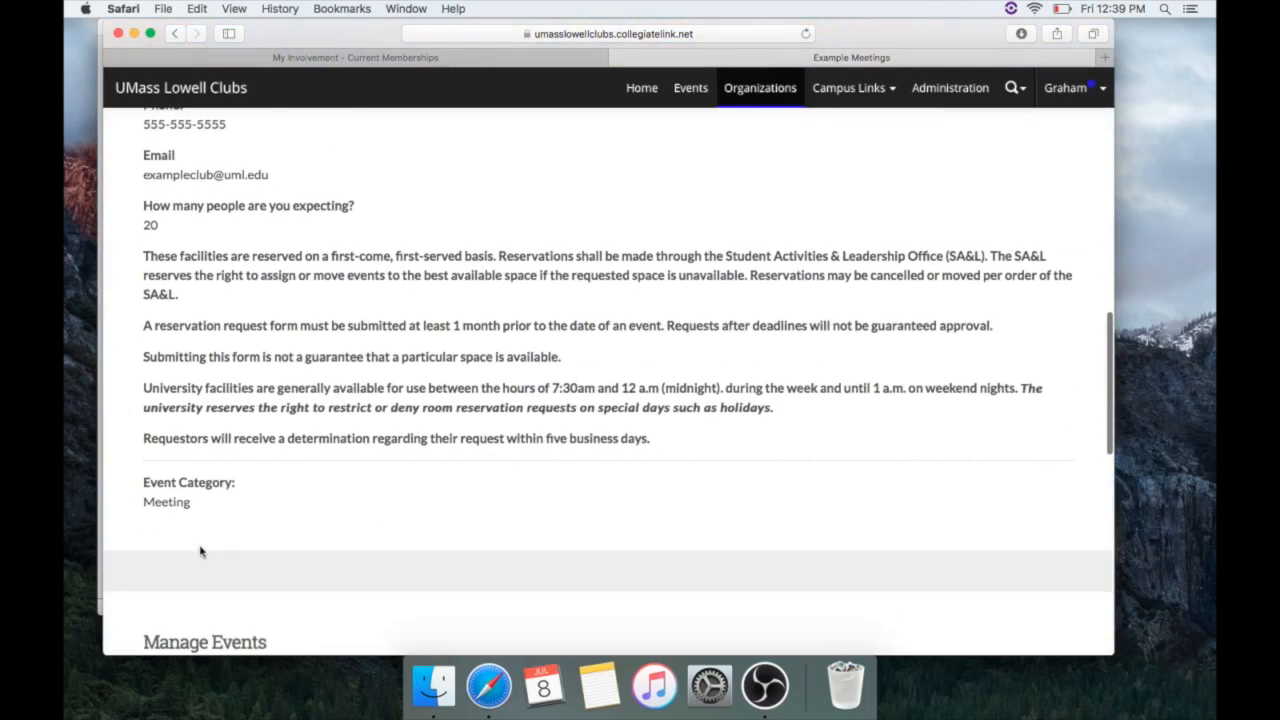
pyautogui.scroll(-7, 201, 551)
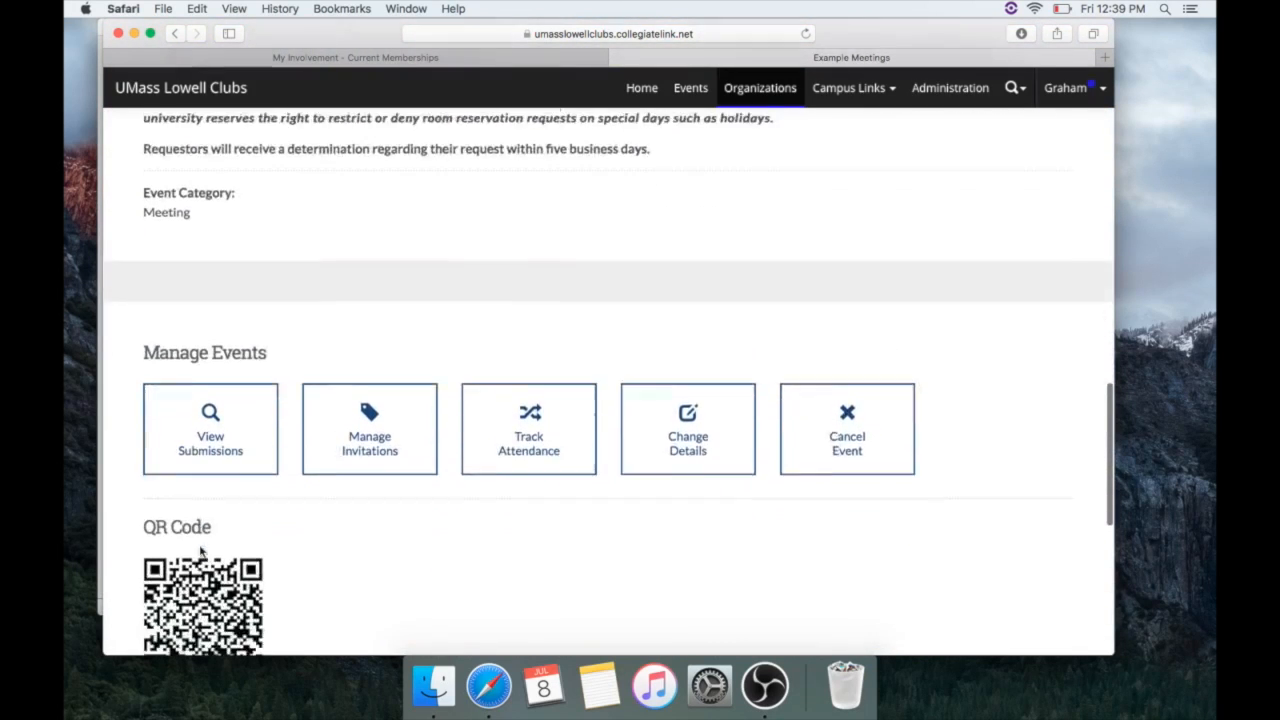
pyautogui.scroll(-8, 201, 551)
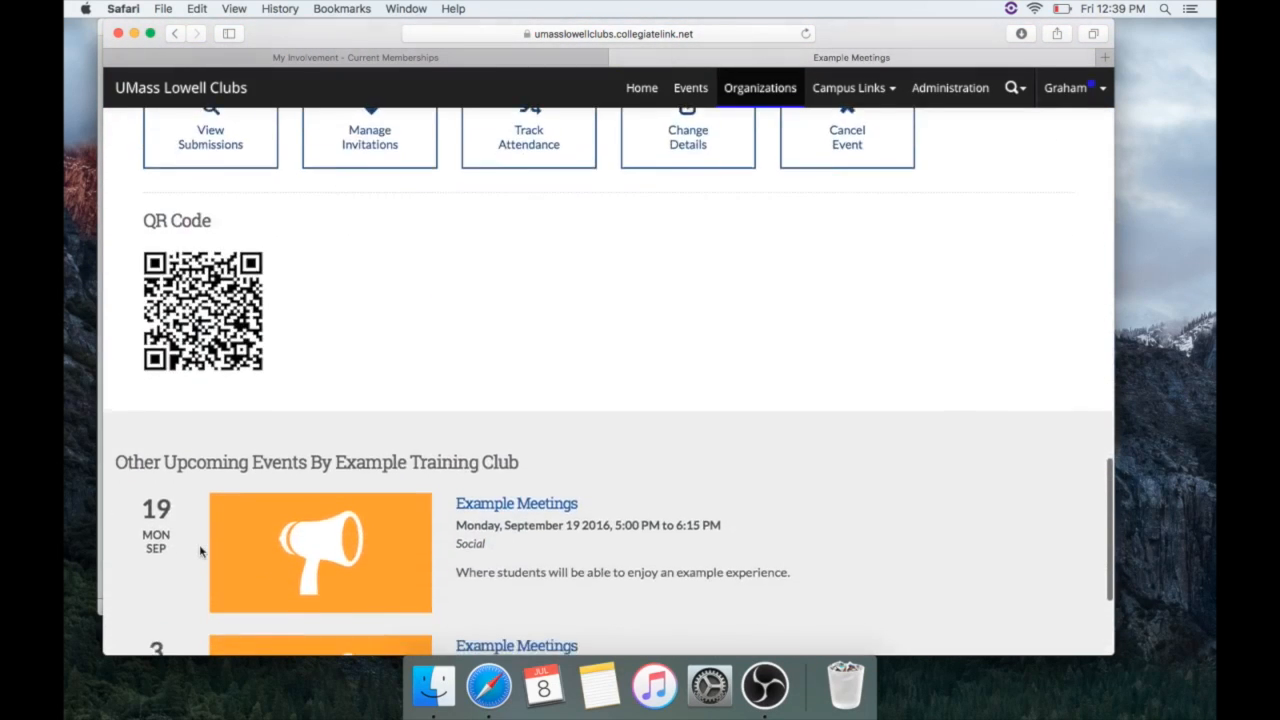
pyautogui.scroll(-3, 199, 551)
pyautogui.scroll(10, 199, 551)
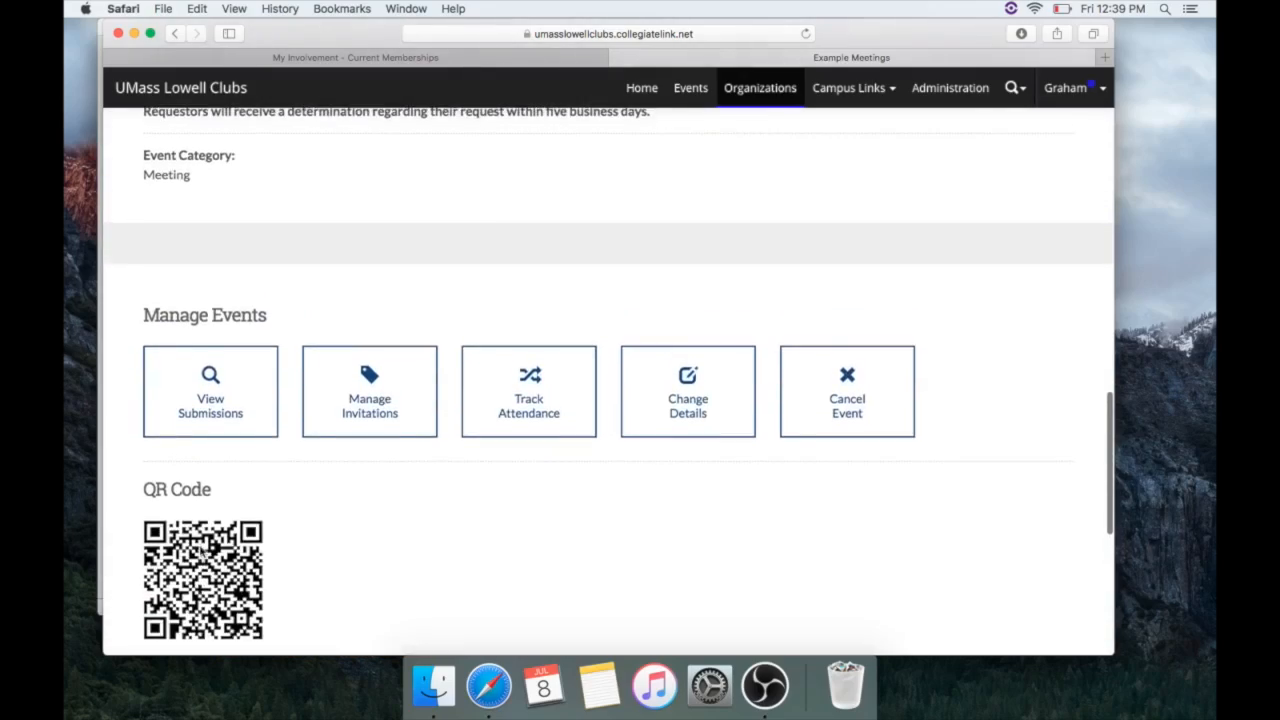
pyautogui.scroll(20, 200, 555)
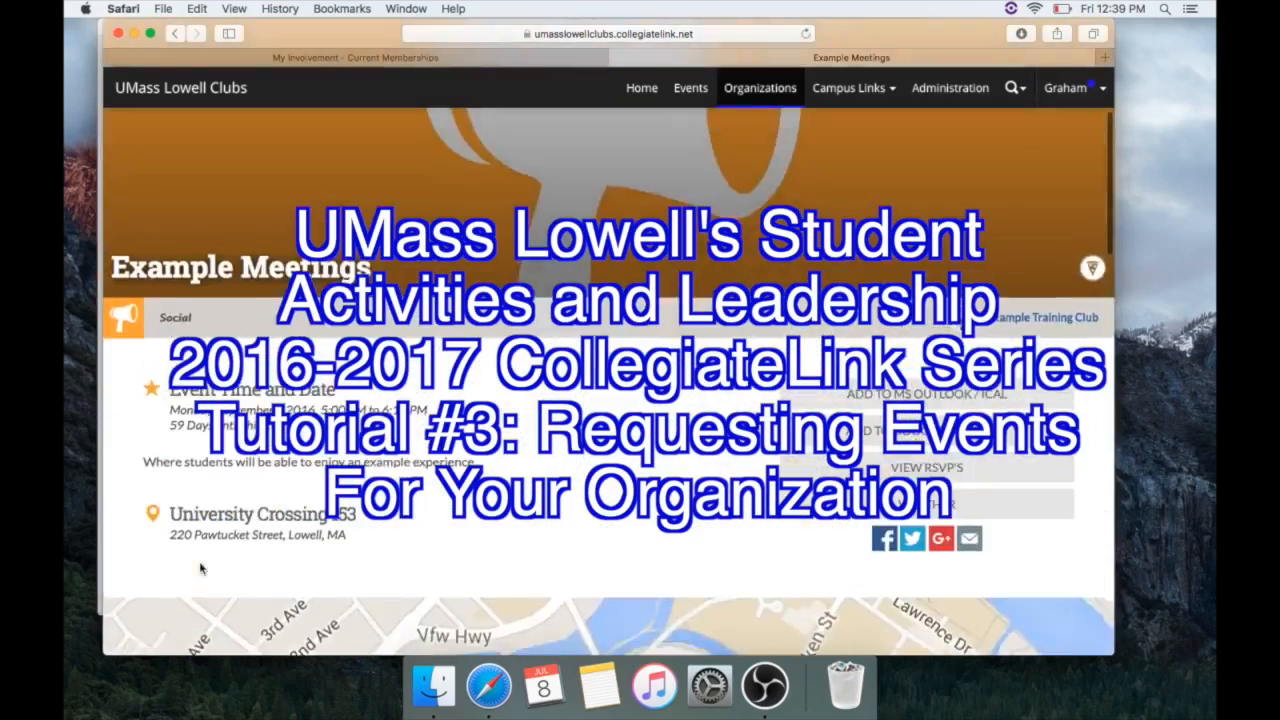
pyautogui.scroll(5, 200, 568)
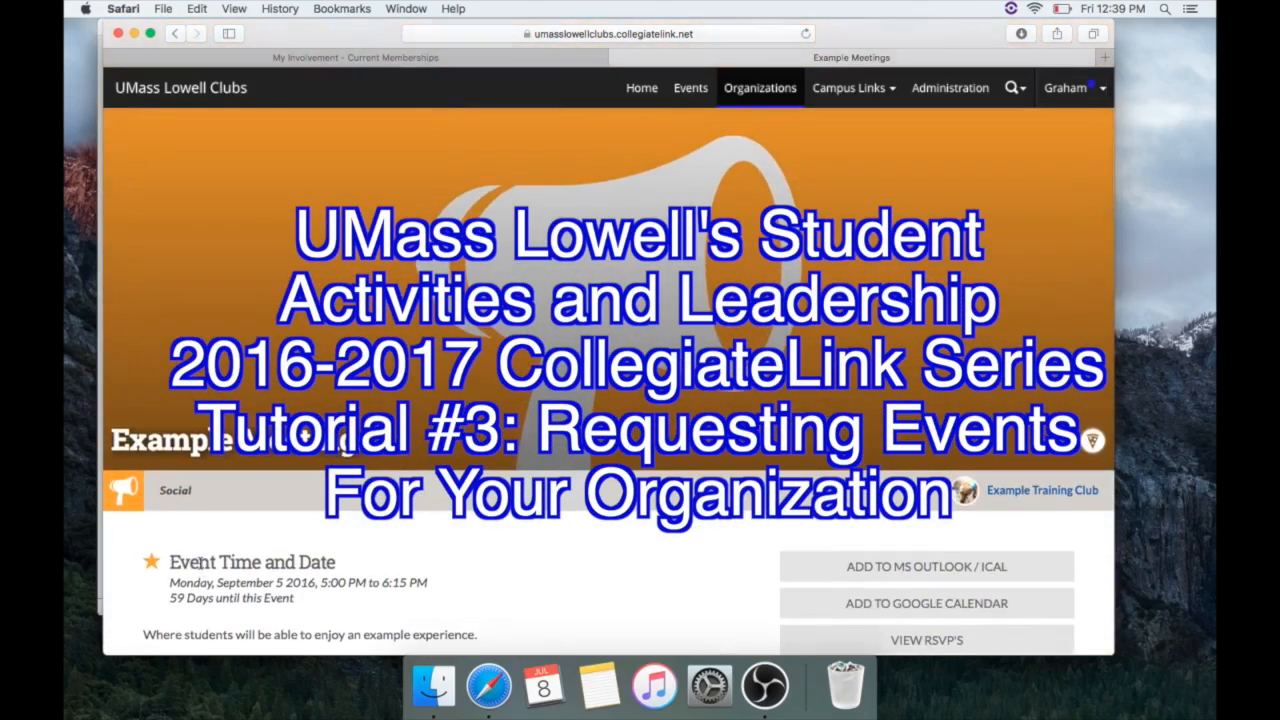